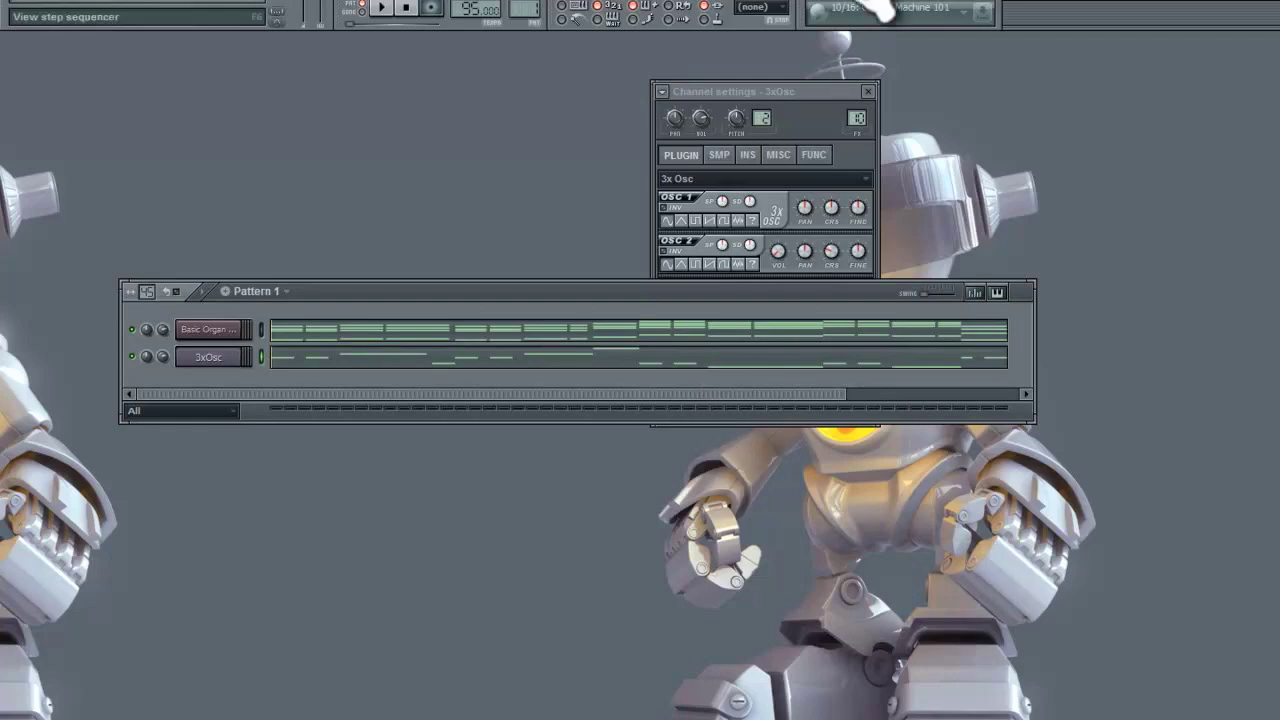
Move the pattern window aside and browse to Packs > 9th Wonder Drum Kit > Base Drums
{"action": "left_click", "coordinate": [925, 9]}
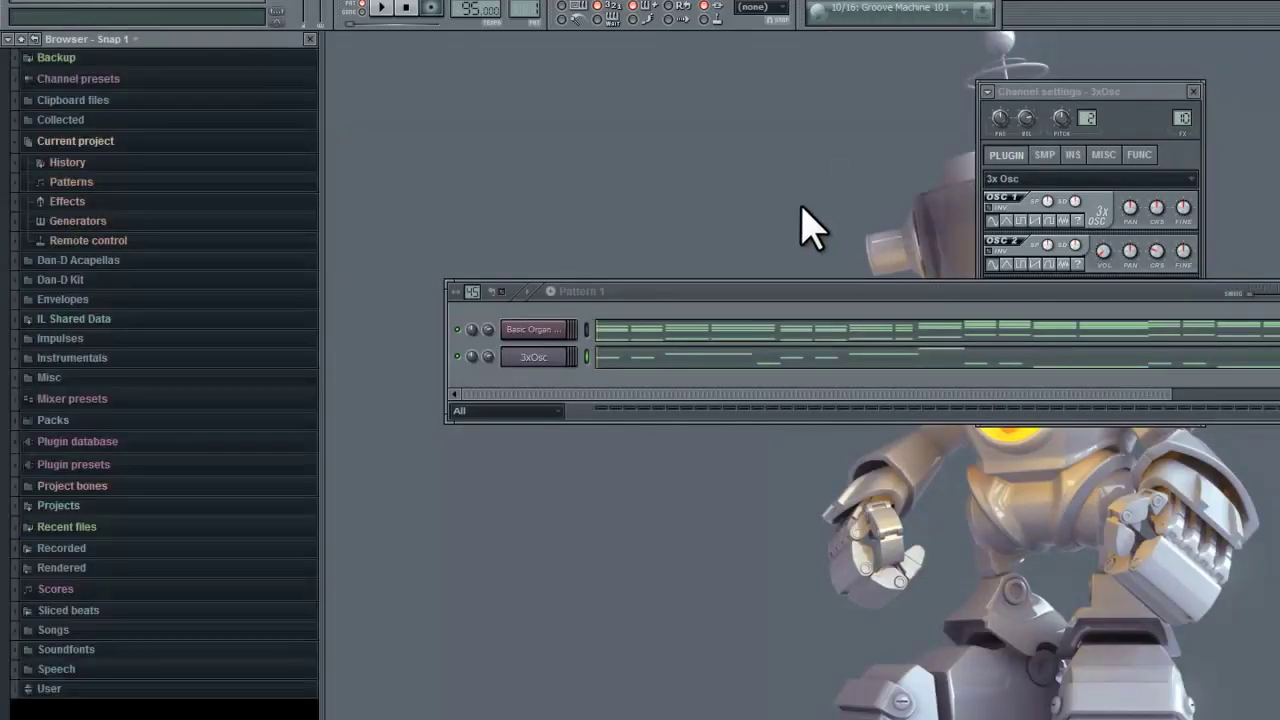
{"action": "left_click_drag", "start_coordinate": [646, 299], "coordinate": [538, 268]}
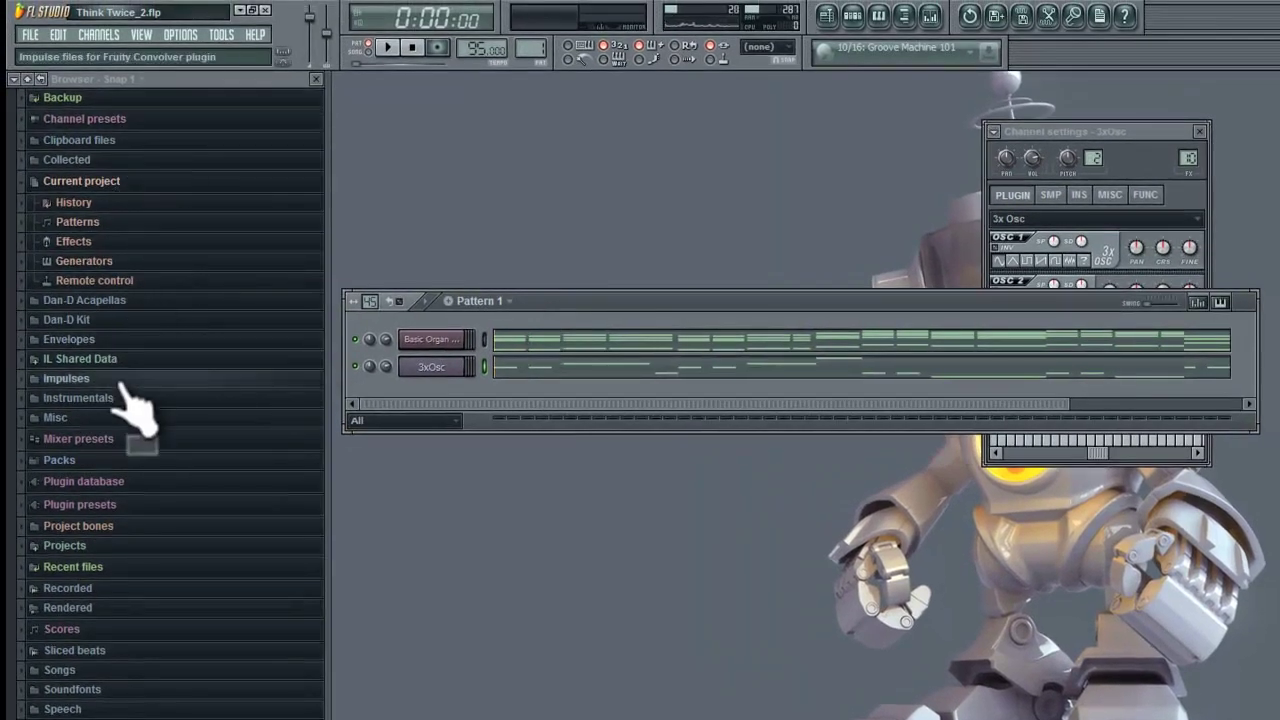
{"action": "left_click", "coordinate": [118, 460]}
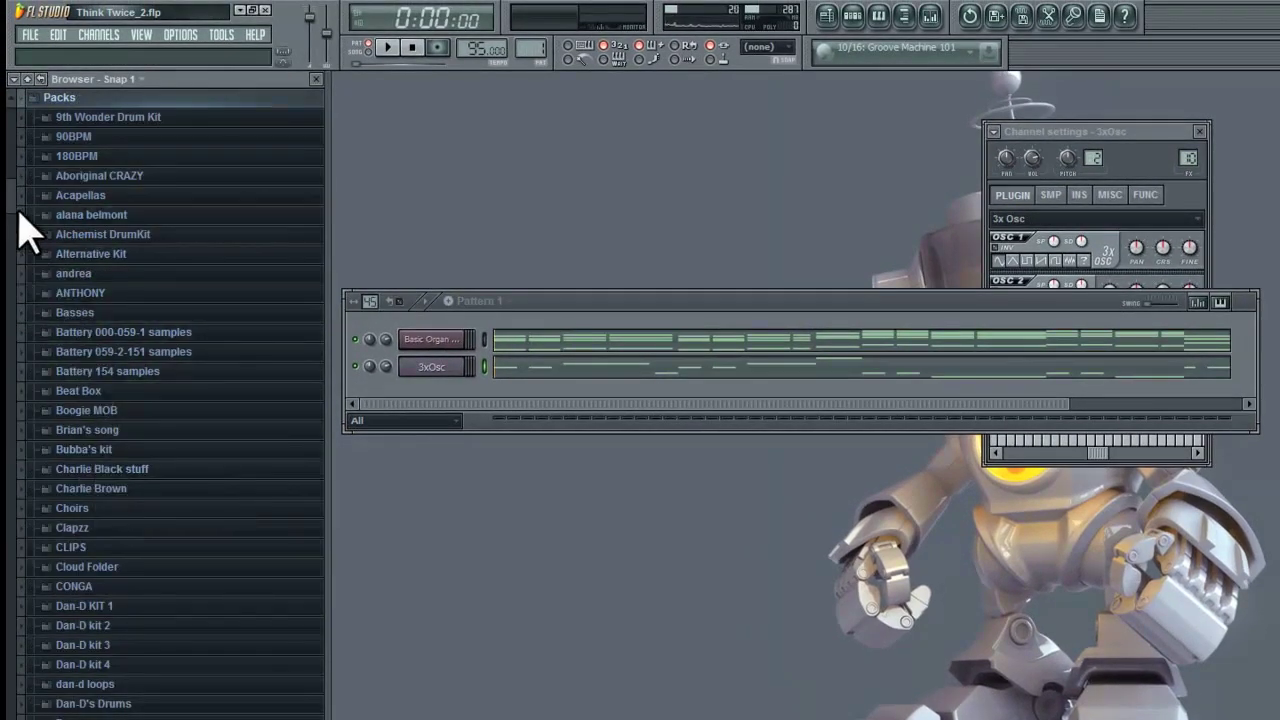
{"action": "left_click_drag", "start_coordinate": [12, 215], "coordinate": [23, 186]}
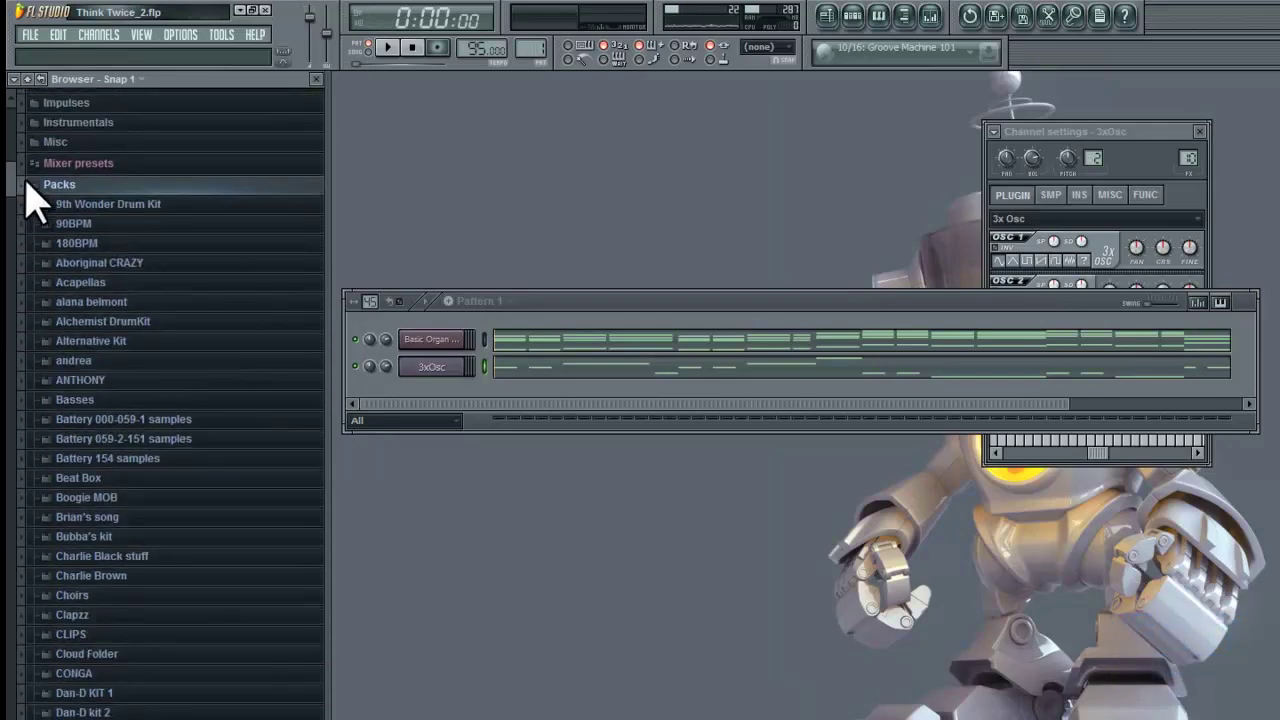
{"action": "left_click", "coordinate": [135, 206]}
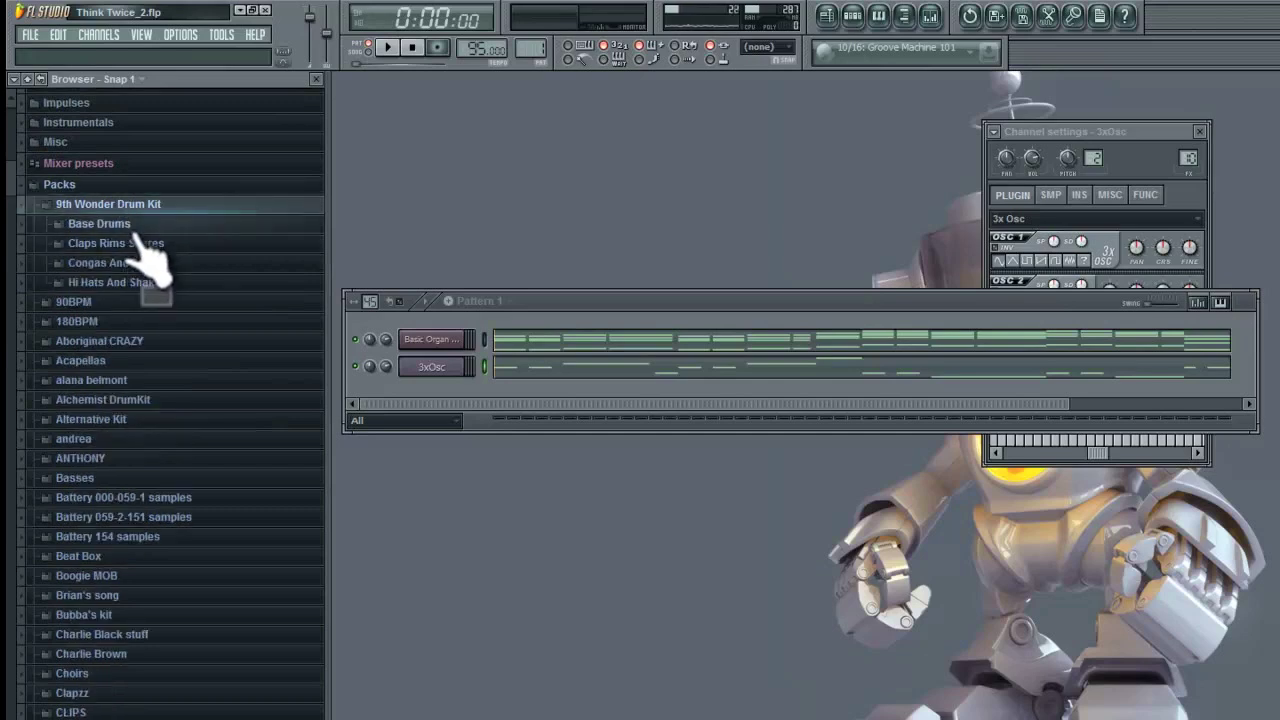
{"action": "left_click", "coordinate": [135, 225]}
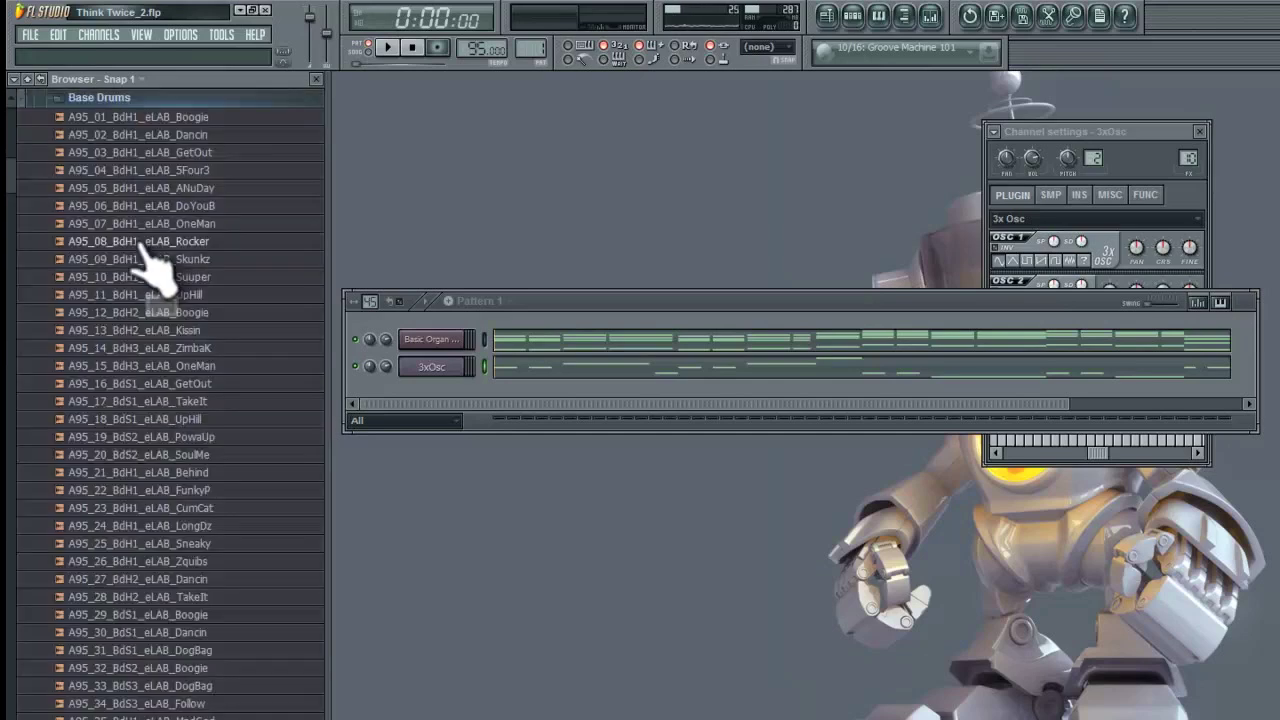
Audition the Rocker, Boogie, UpHill and Suuper kicks, then add Suuper as a channel with step 1 on
{"action": "left_click", "coordinate": [196, 243]}
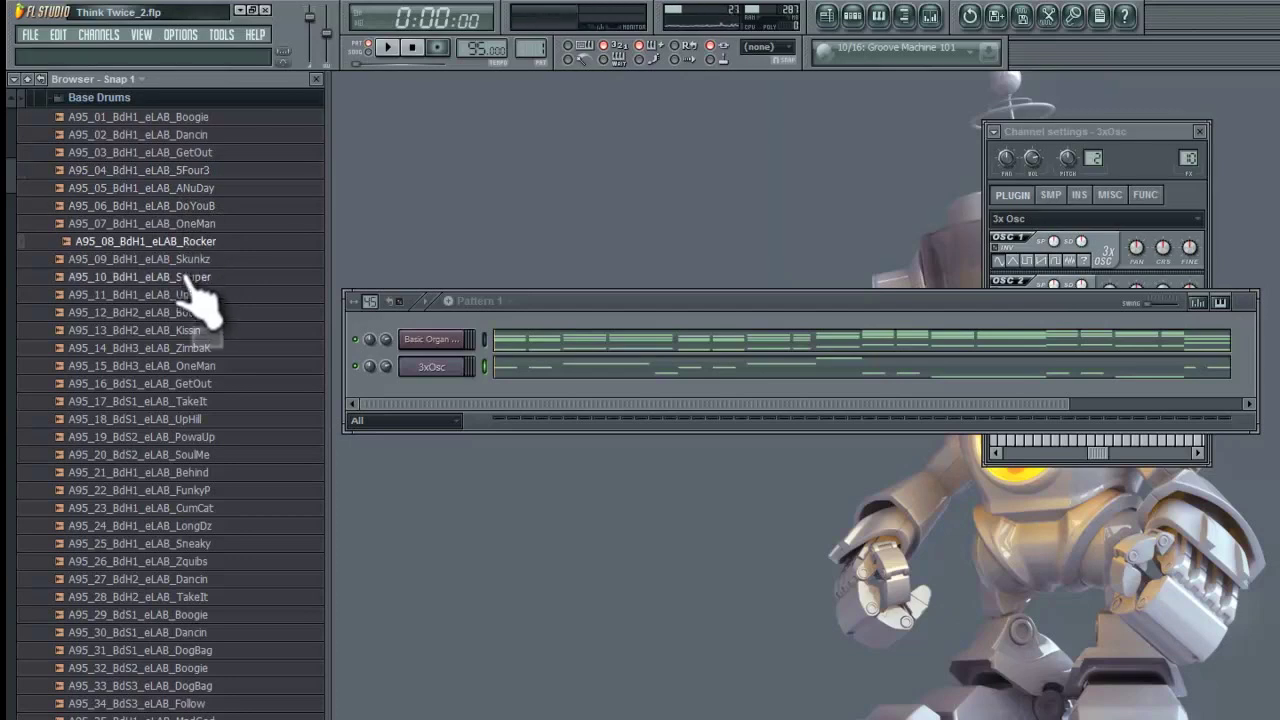
{"action": "left_click", "coordinate": [218, 313]}
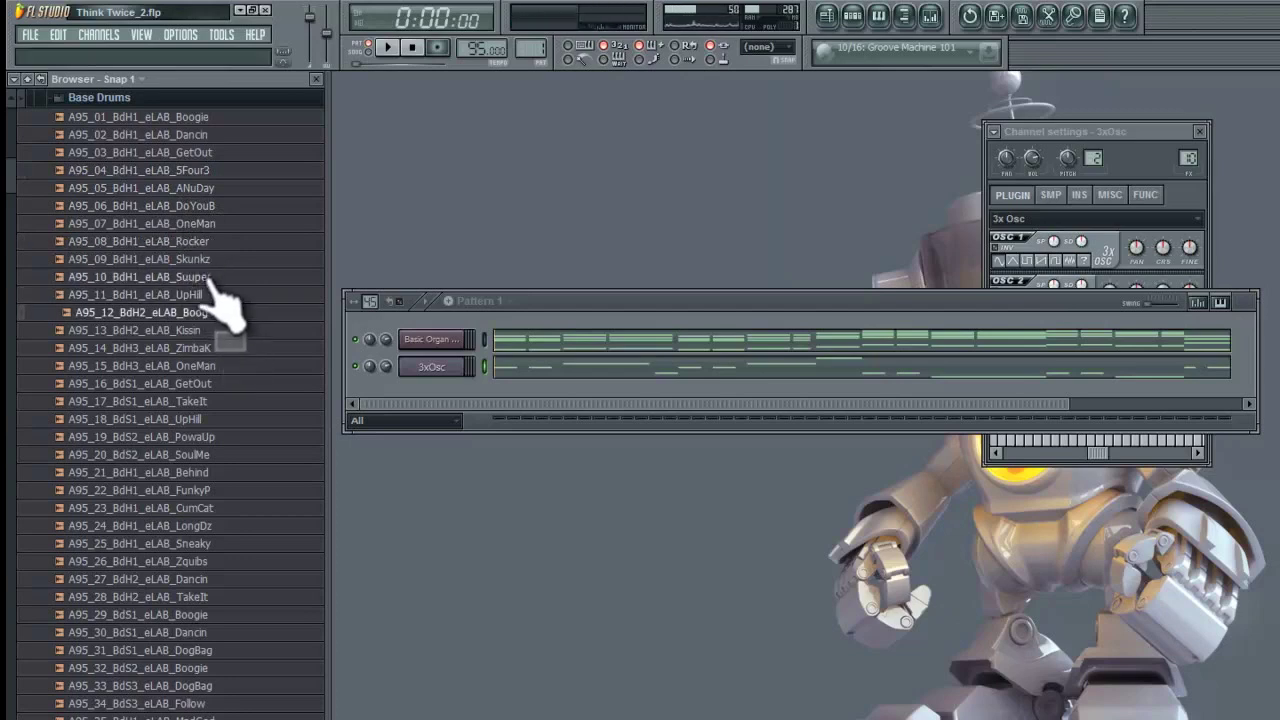
{"action": "left_click", "coordinate": [216, 296]}
{"action": "left_click", "coordinate": [214, 279]}
{"action": "left_click_drag", "start_coordinate": [214, 288], "coordinate": [426, 340]}
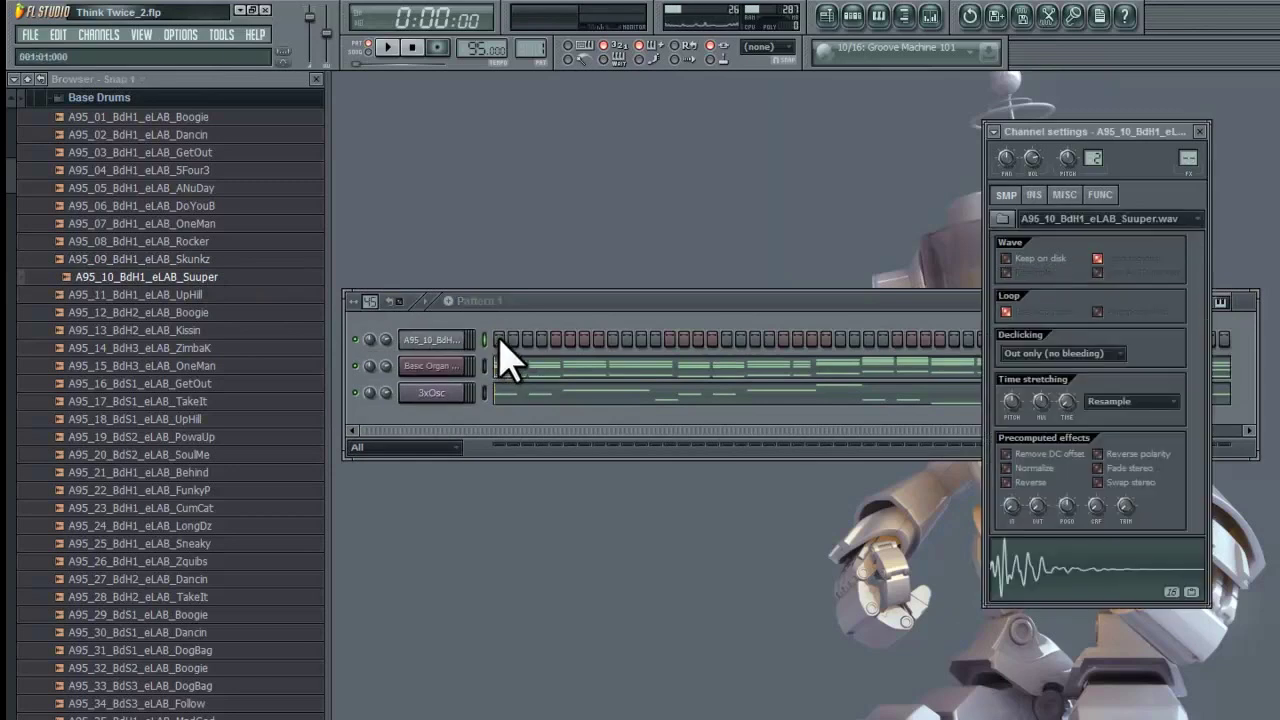
{"action": "left_click", "coordinate": [500, 340]}
Play the pattern to check the kick, then audition the Boogie and OneMan kicks
{"action": "key", "text": "space"}
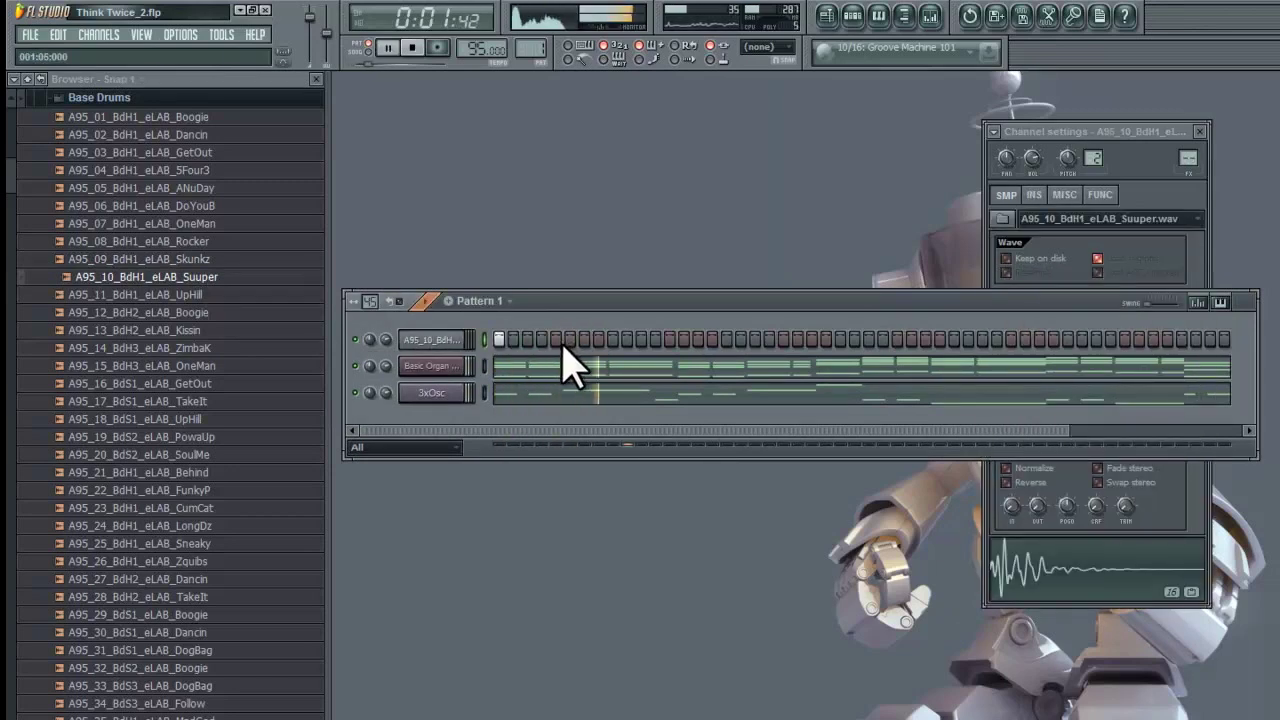
{"action": "key", "text": "space"}
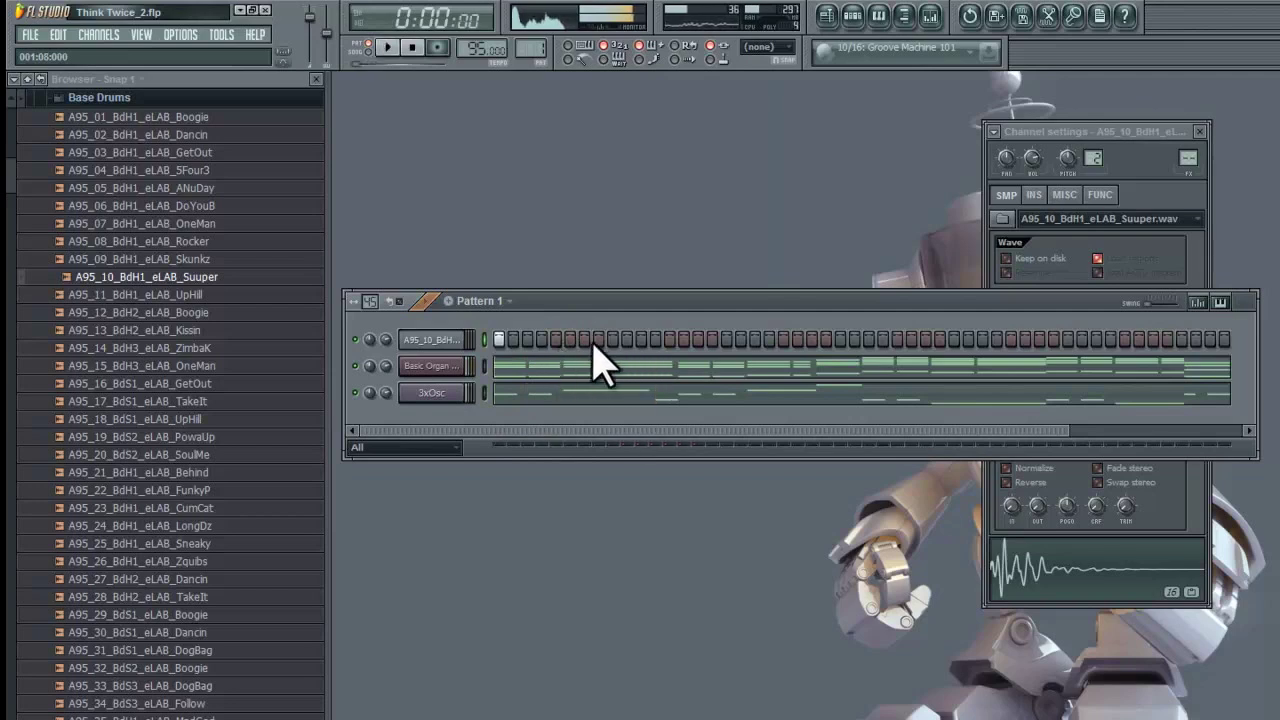
{"action": "left_click", "coordinate": [165, 313]}
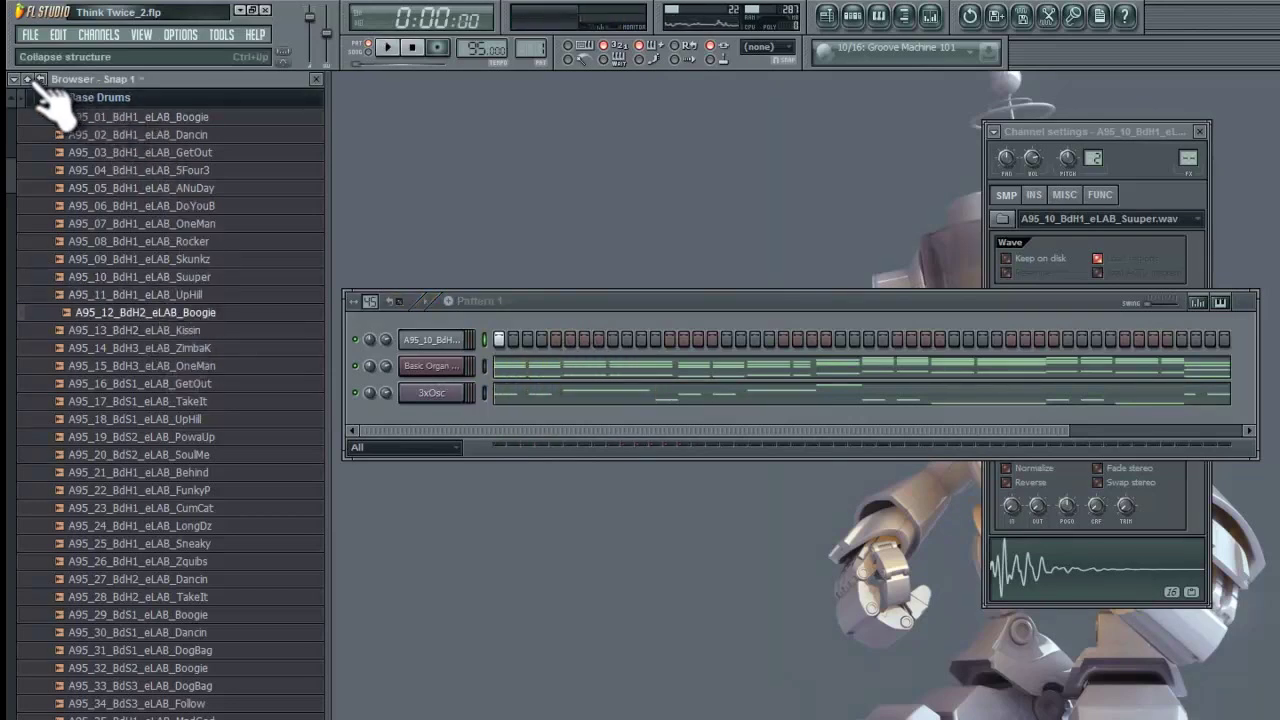
{"action": "left_click", "coordinate": [160, 224]}
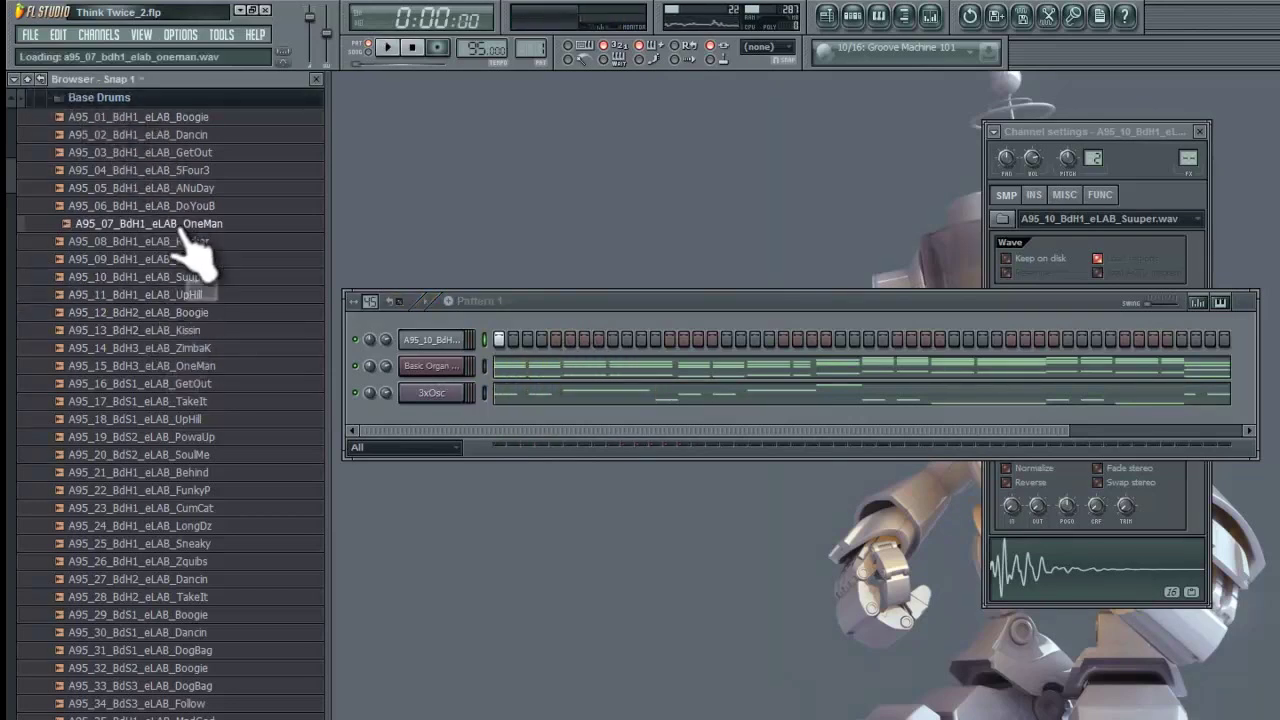
Audition the PeachN, Breaky, MadGod and Streak snares, then add A96_04_SdS1_eLAB_Streak as a channel
{"action": "left_click", "coordinate": [62, 100]}
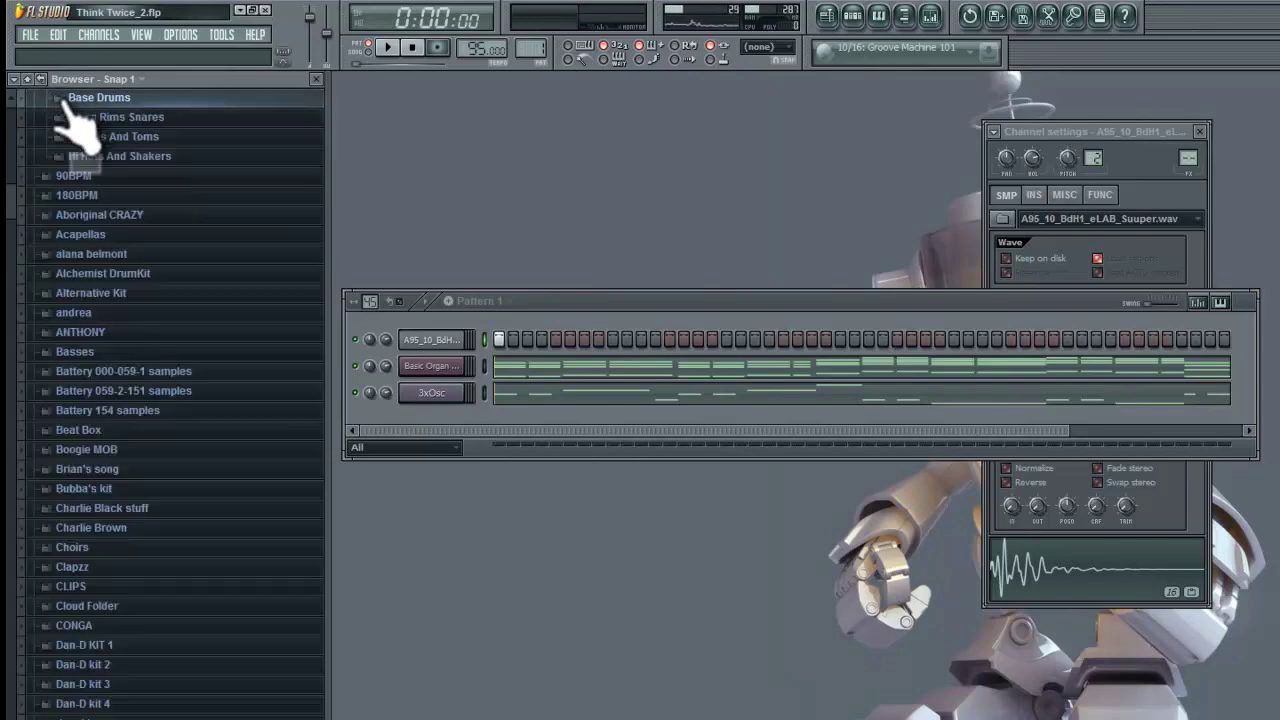
{"action": "left_click", "coordinate": [145, 117]}
{"action": "left_click", "coordinate": [165, 205]}
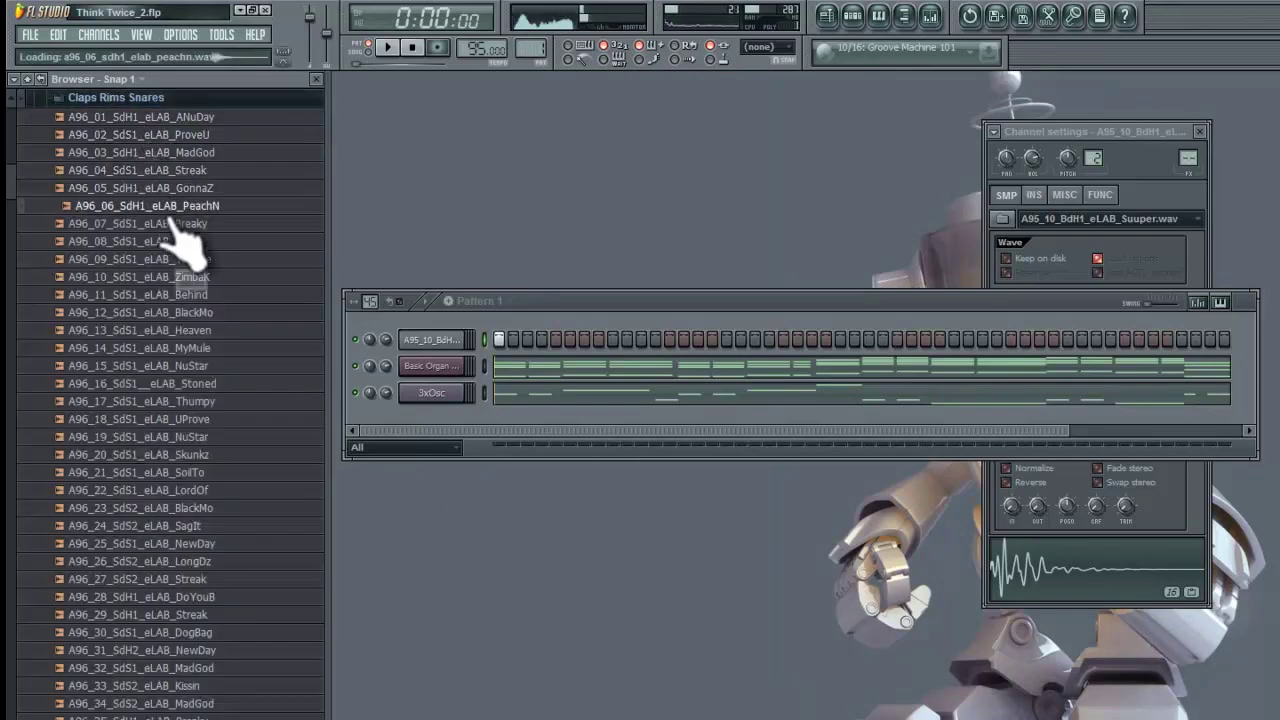
{"action": "left_click", "coordinate": [168, 222]}
{"action": "left_click", "coordinate": [172, 206]}
{"action": "left_click", "coordinate": [172, 153]}
{"action": "left_click", "coordinate": [175, 171]}
{"action": "left_click_drag", "start_coordinate": [178, 172], "coordinate": [566, 380]}
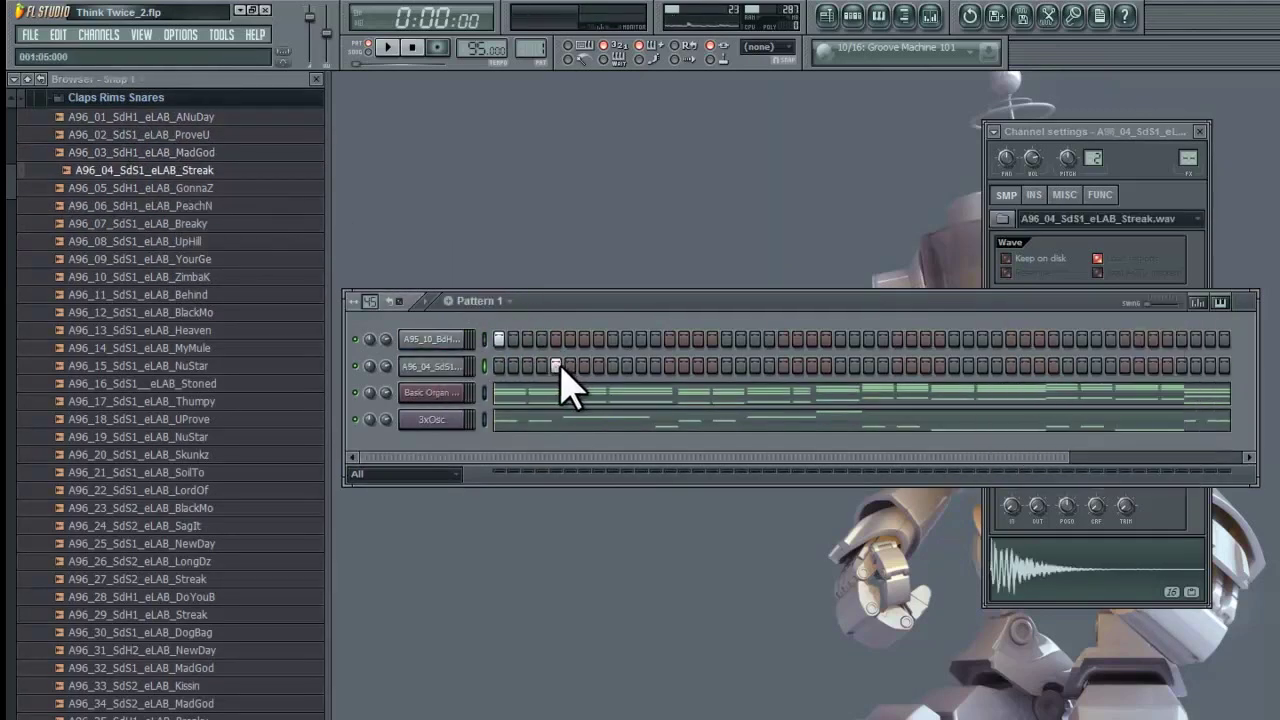
Place snare hits across the bar while the pattern plays, scrolling to the later steps
{"action": "key", "text": "space"}
{"action": "left_click", "coordinate": [783, 366]}
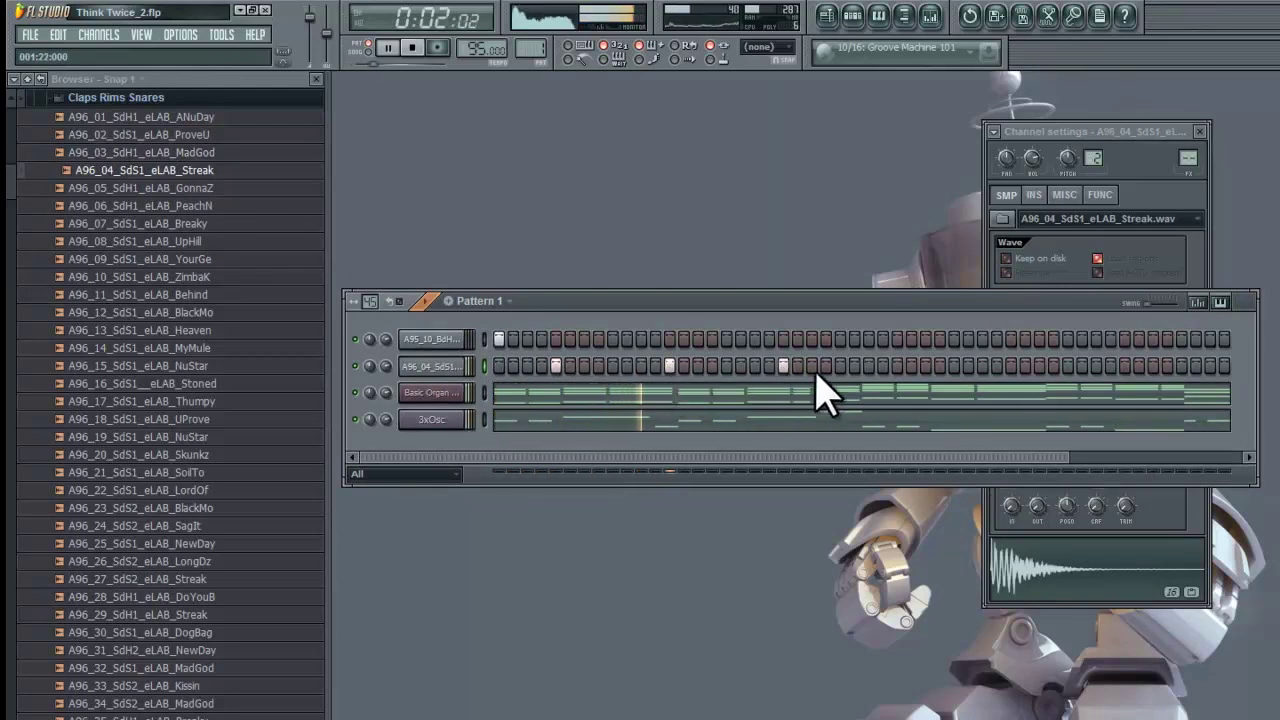
{"action": "left_click", "coordinate": [897, 366]}
{"action": "left_click", "coordinate": [1011, 366]}
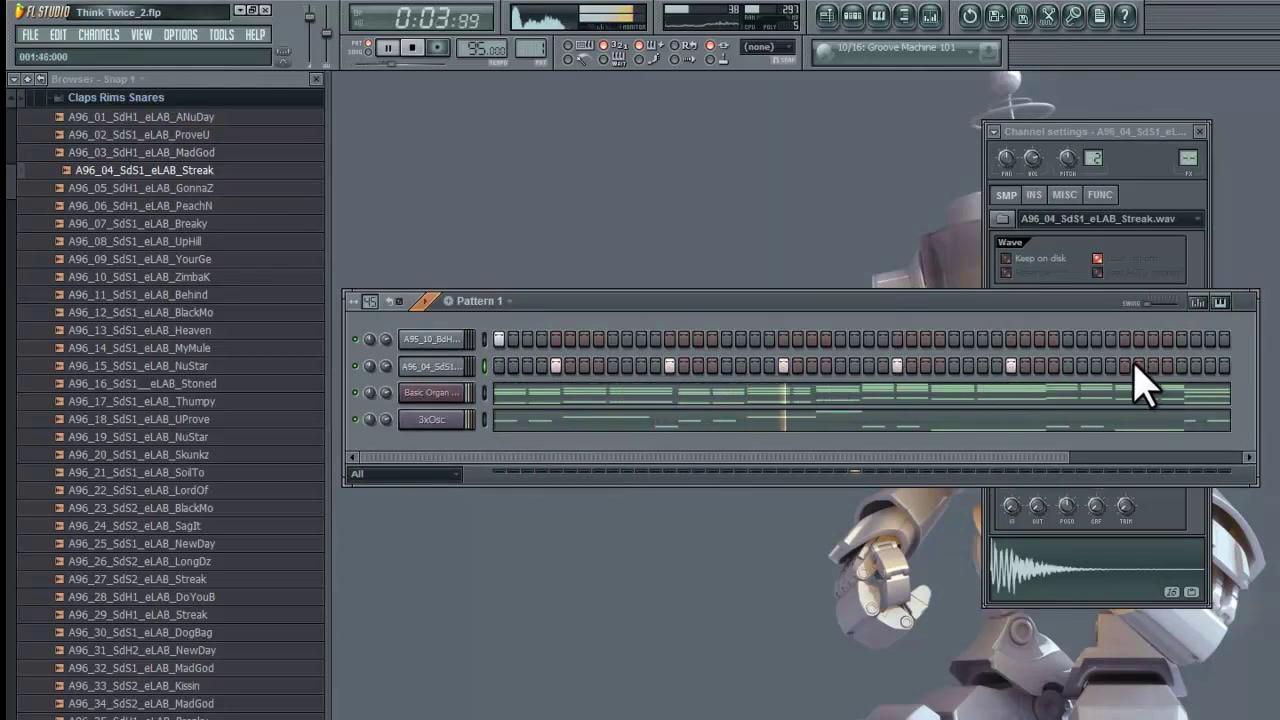
{"action": "left_click", "coordinate": [1120, 457]}
{"action": "left_click", "coordinate": [1068, 366]}
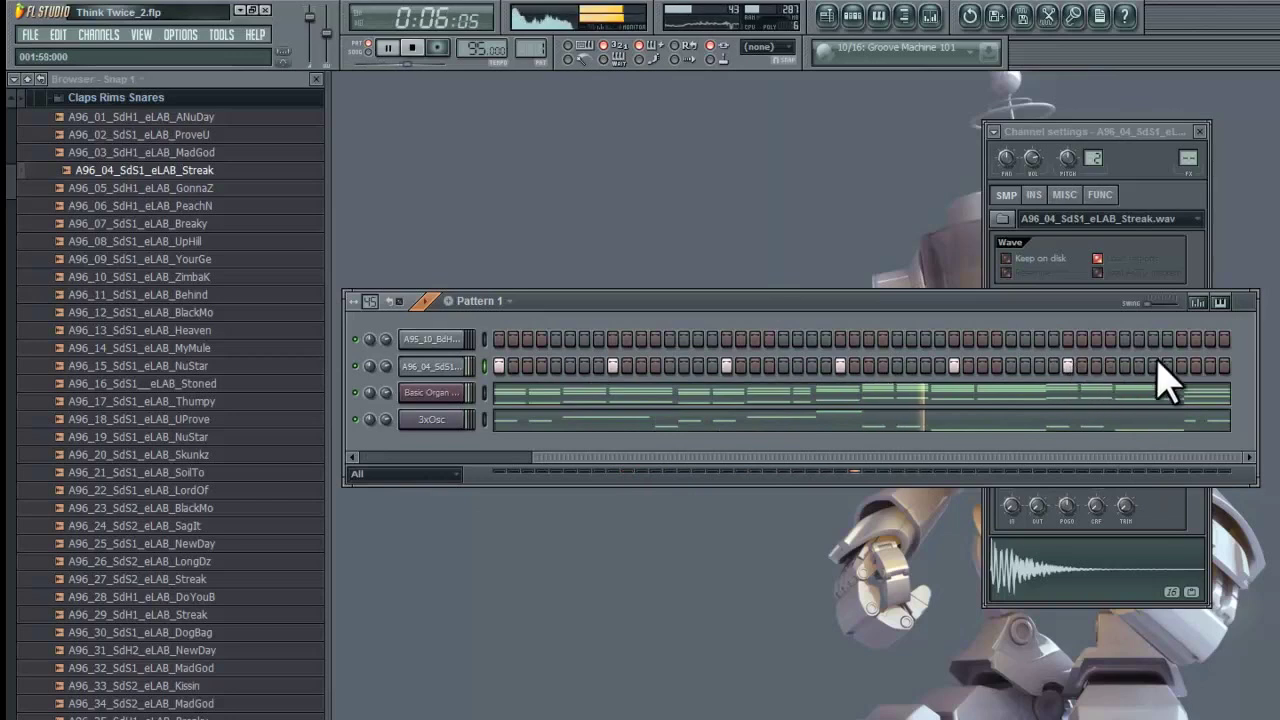
{"action": "left_click", "coordinate": [1150, 457]}
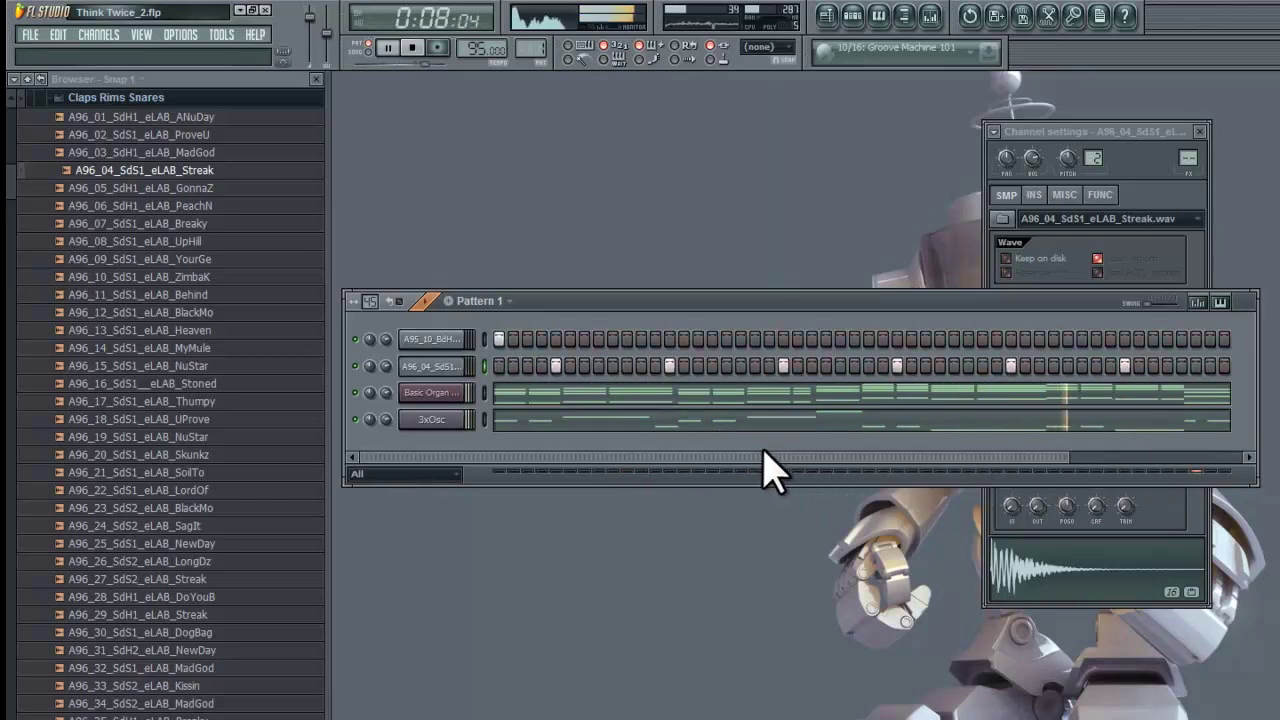
{"action": "key", "text": "space"}
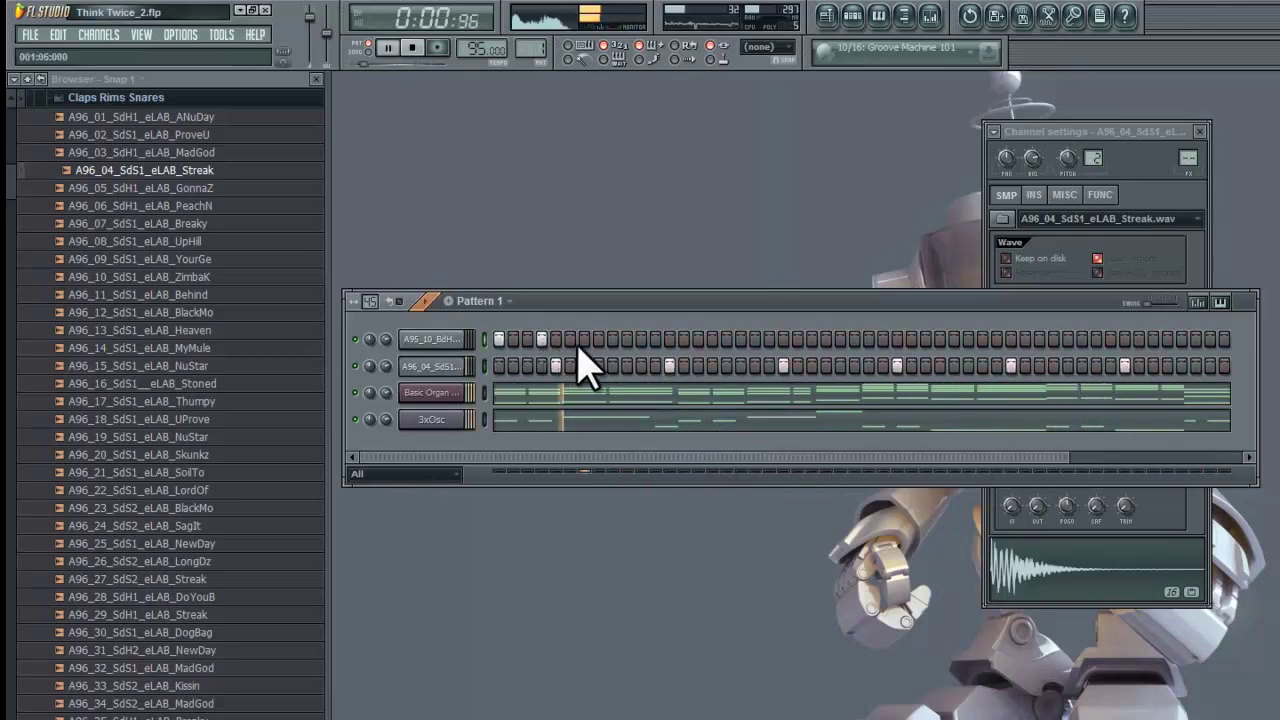
Add an early snare hit, remove another, and replay the pattern to check the groove
{"action": "key", "text": "space"}
{"action": "left_click", "coordinate": [582, 365]}
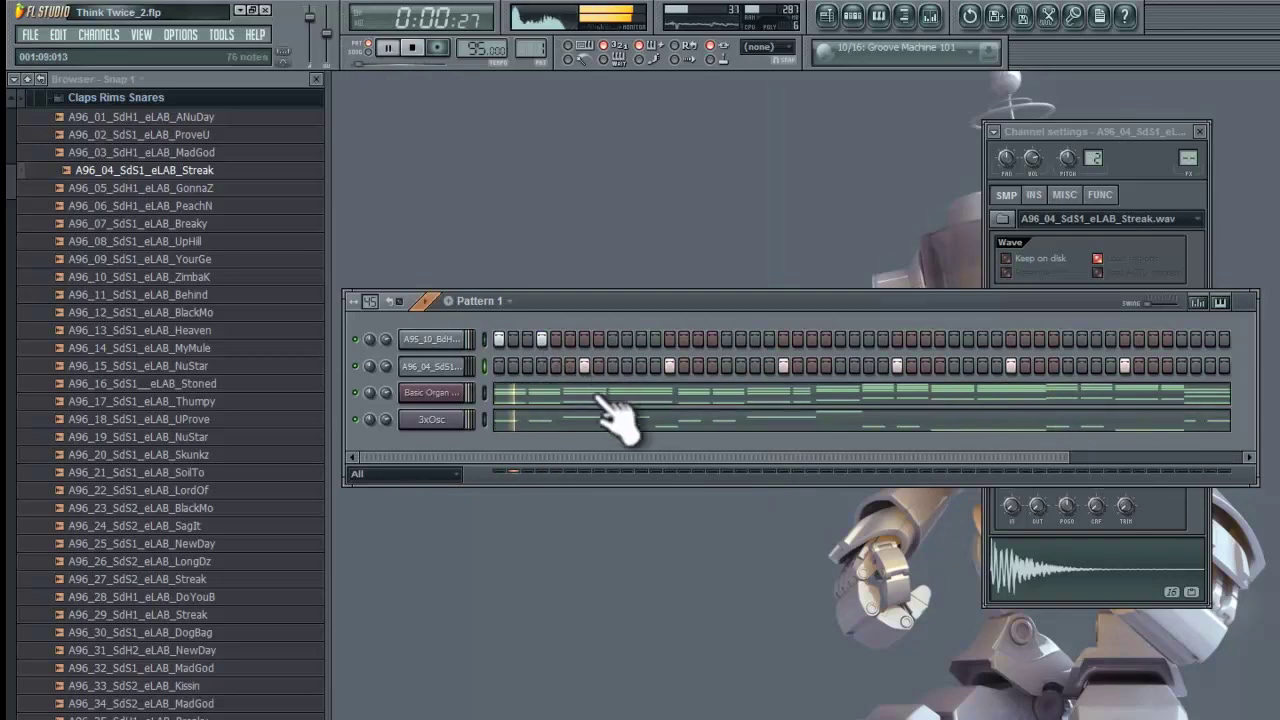
{"action": "right_click", "coordinate": [667, 365]}
{"action": "key", "text": "space"}
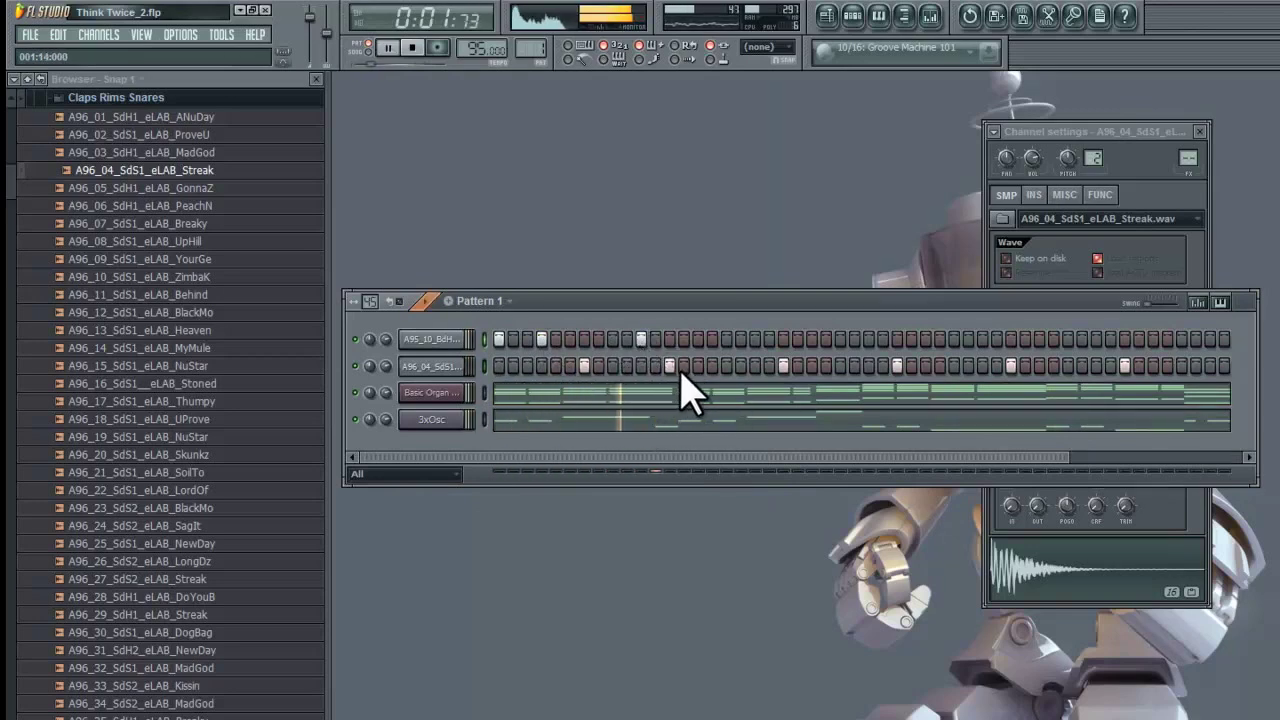
{"action": "key", "text": "space"}
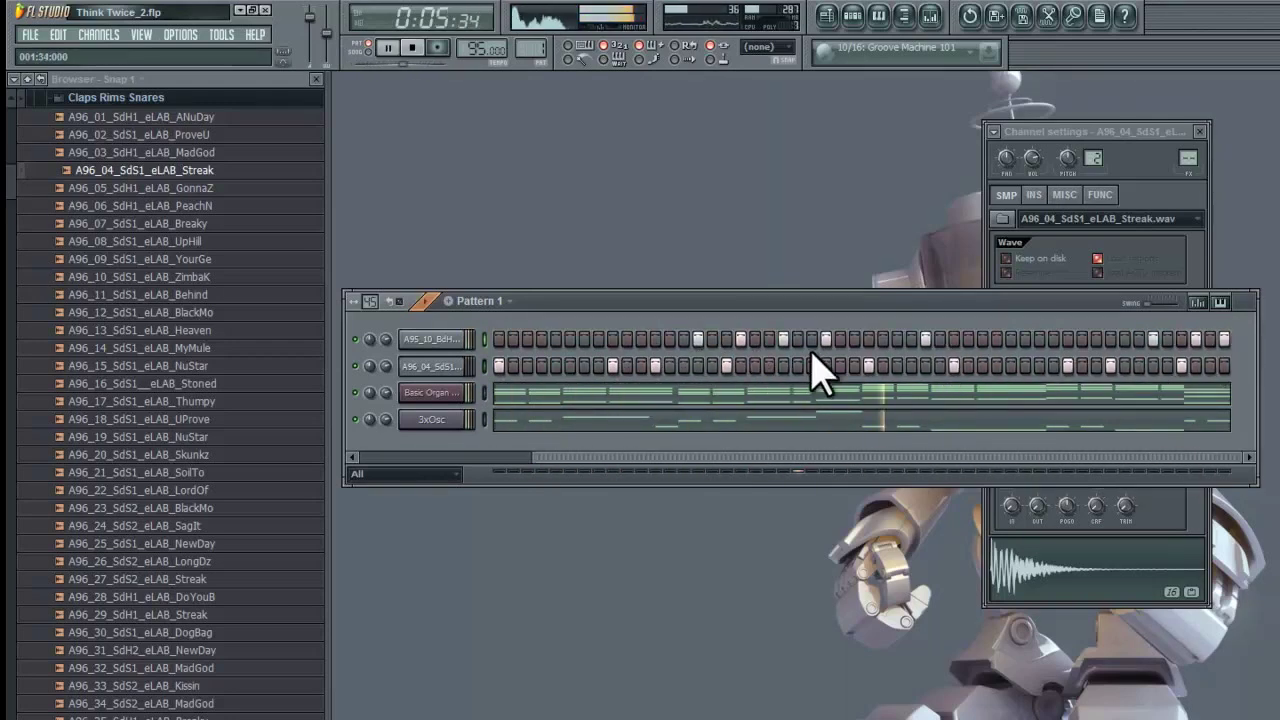
{"action": "key", "text": "space"}
{"action": "left_click", "coordinate": [1120, 250]}
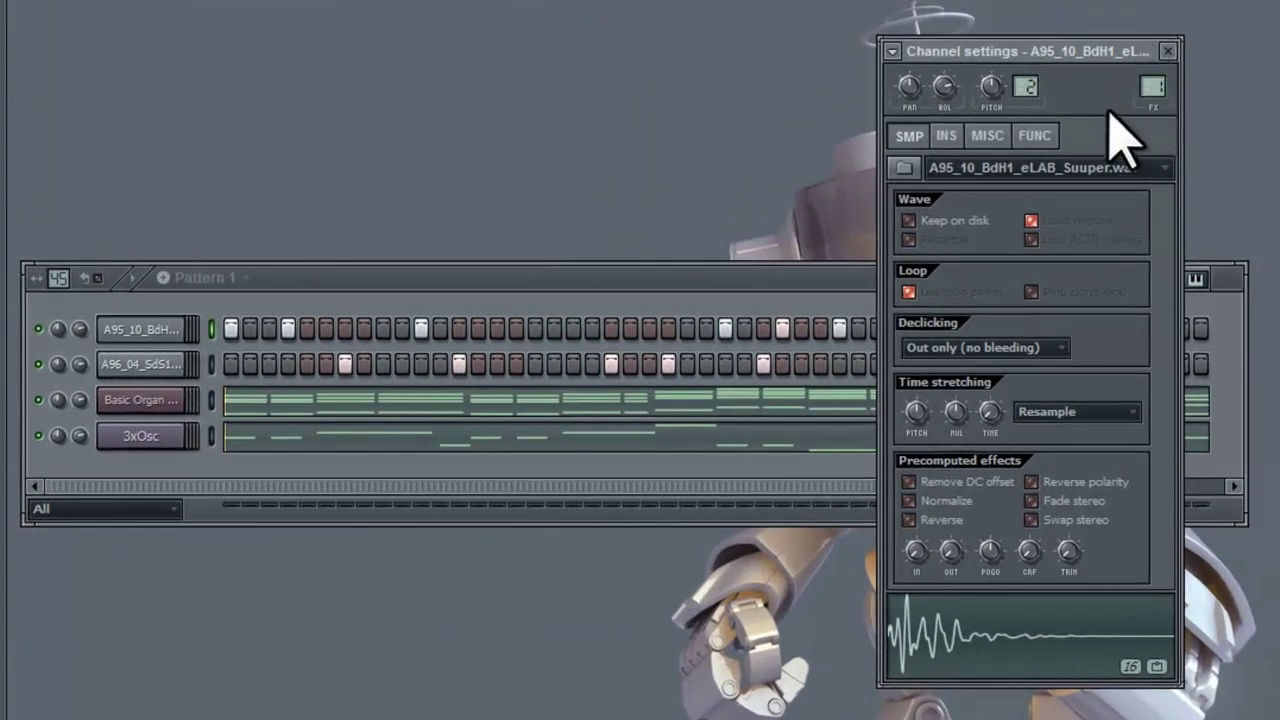
Look over mixer insert 1's effects chain, then open the A96_04 snare's channel settings
{"action": "key", "text": "F9"}
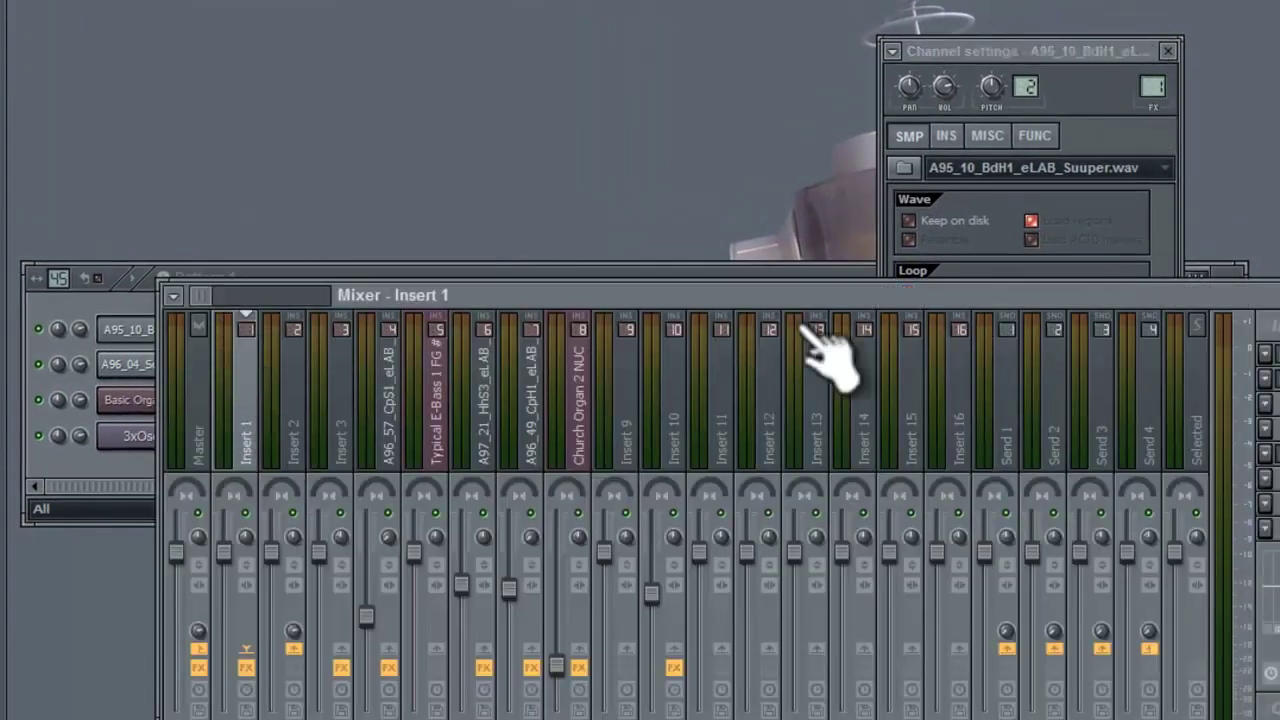
{"action": "left_click_drag", "start_coordinate": [867, 297], "coordinate": [386, 283]}
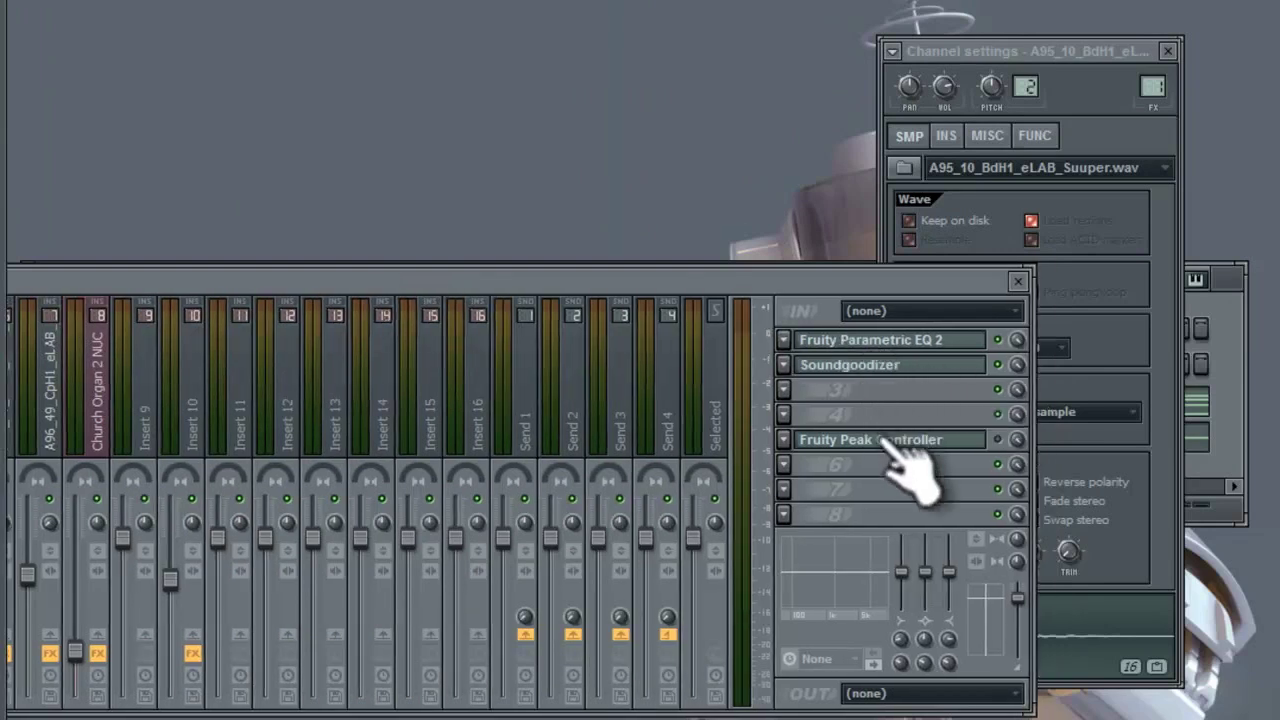
{"action": "left_click", "coordinate": [1087, 140]}
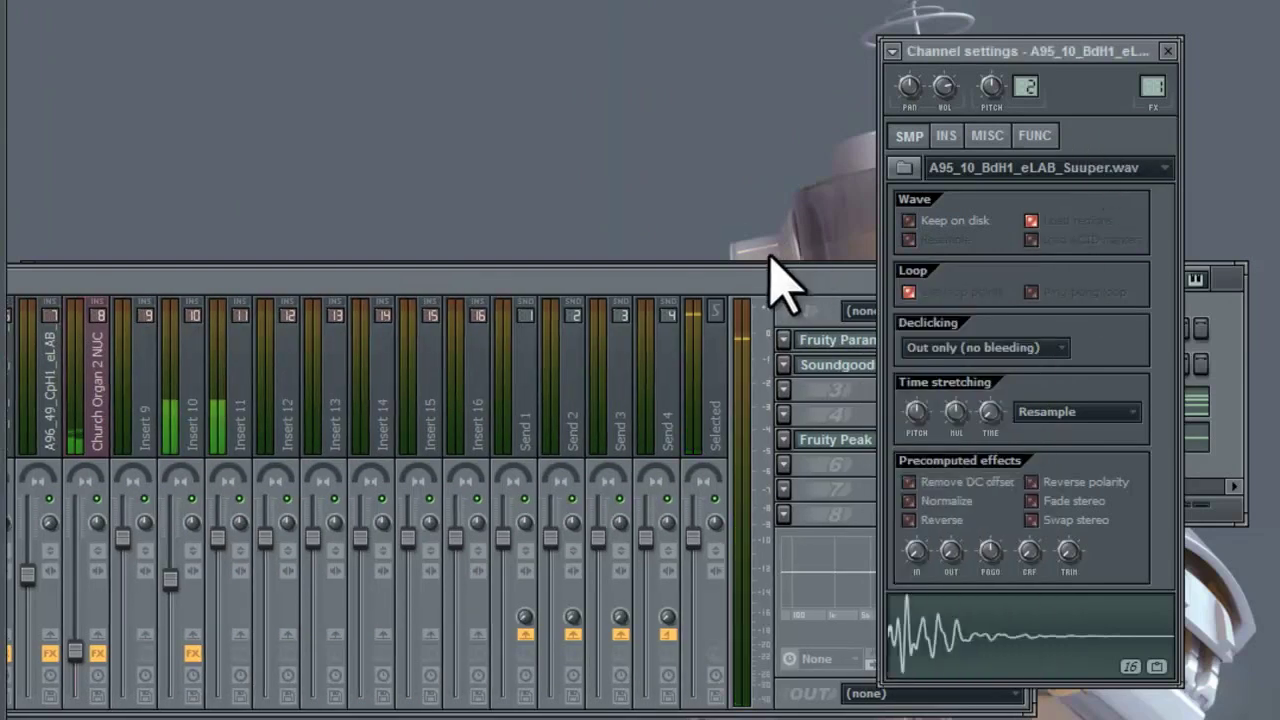
{"action": "left_click", "coordinate": [1232, 338]}
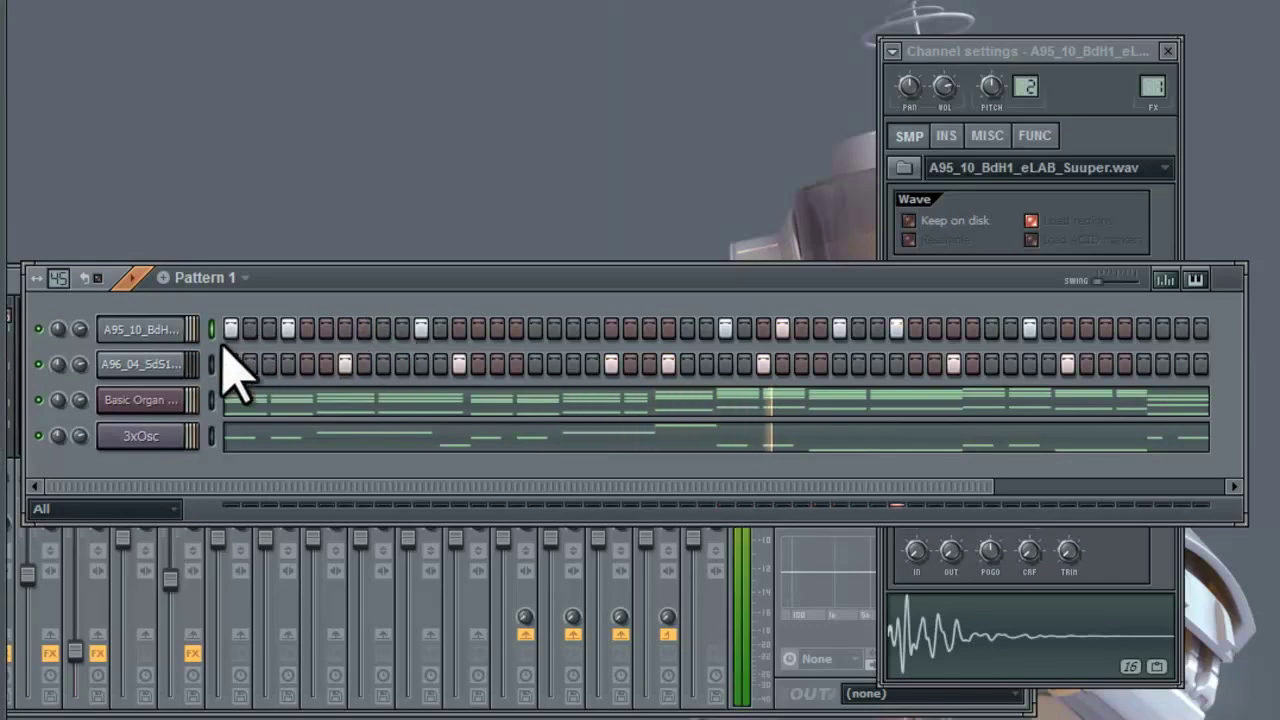
{"action": "left_click", "coordinate": [155, 366]}
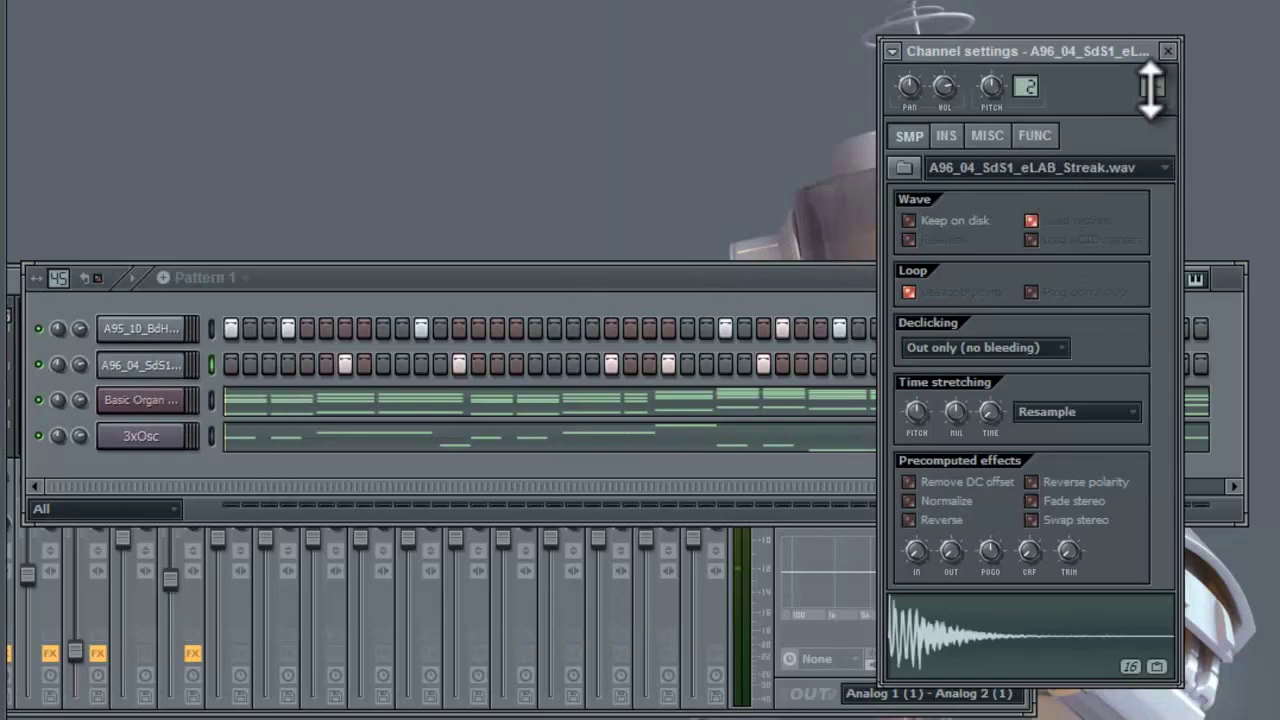
Route the snare to mixer Insert 3 with Soundgoodizer and Parametric EQ 2, then close both windows
{"action": "key", "text": "F9"}
{"action": "left_click_drag", "start_coordinate": [271, 277], "coordinate": [785, 300]}
{"action": "left_click", "coordinate": [266, 406]}
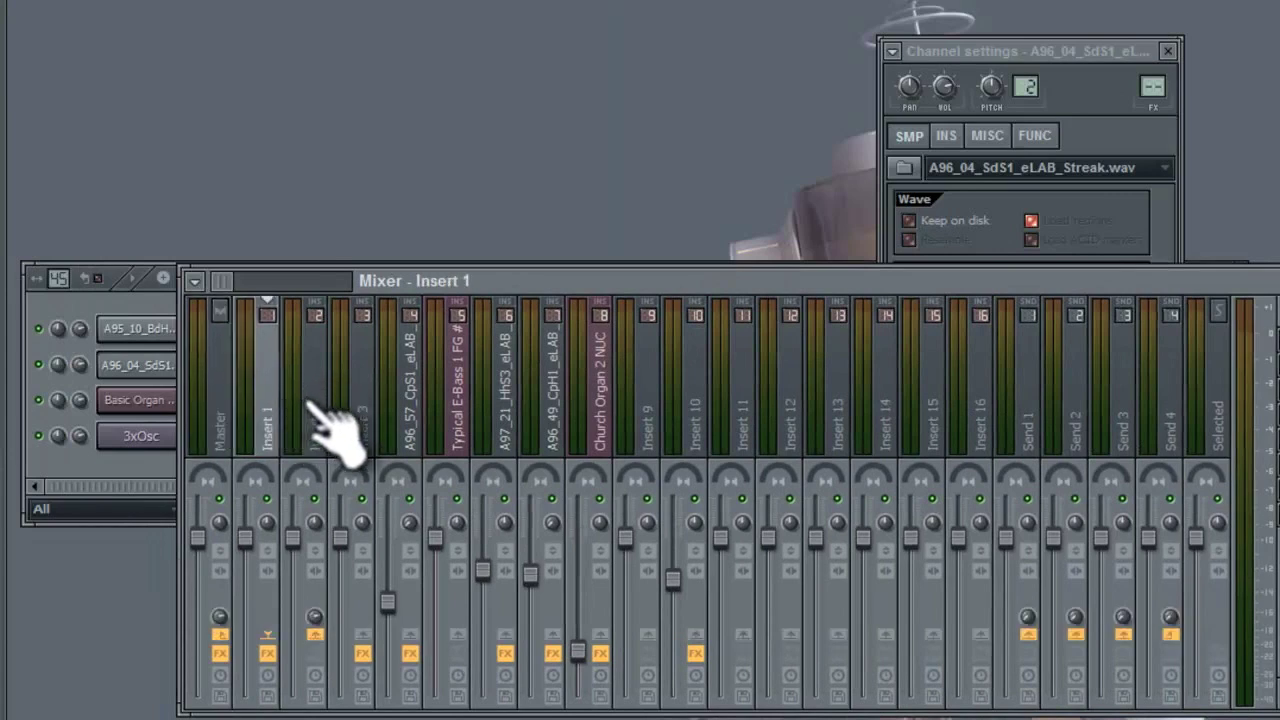
{"action": "left_click", "coordinate": [315, 405]}
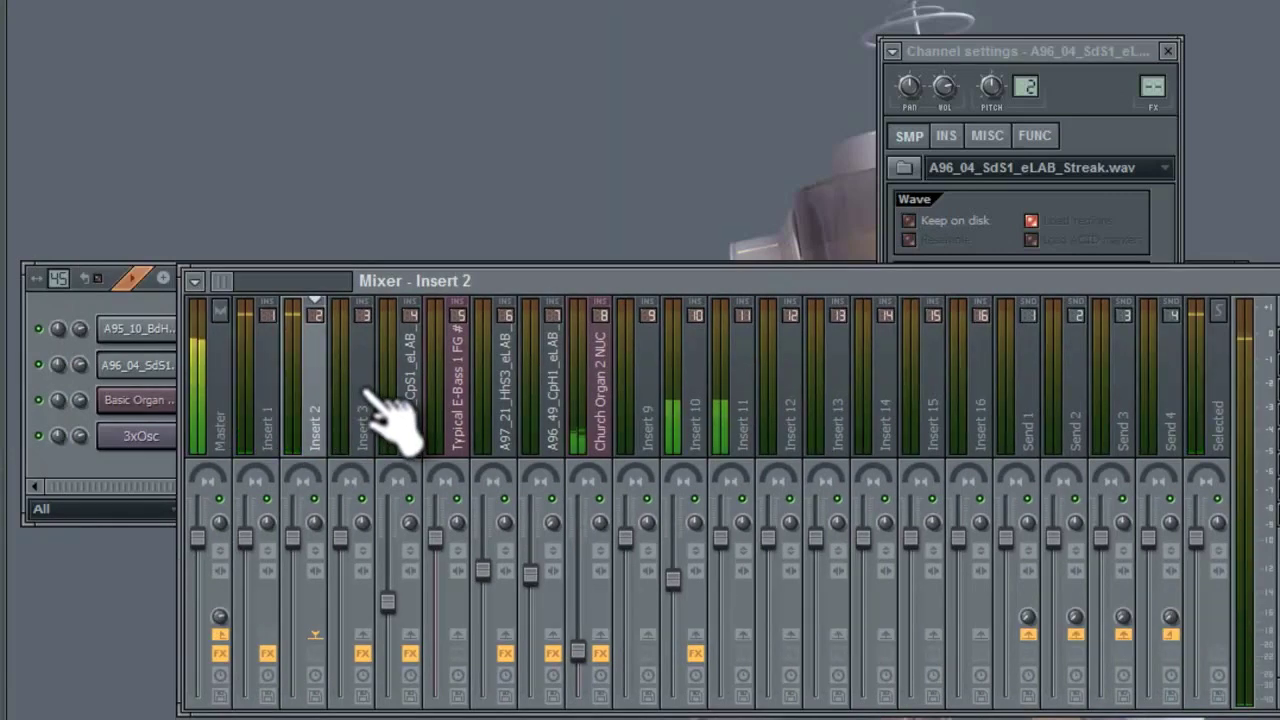
{"action": "left_click", "coordinate": [368, 400]}
{"action": "left_click_drag", "start_coordinate": [593, 290], "coordinate": [10, 336]}
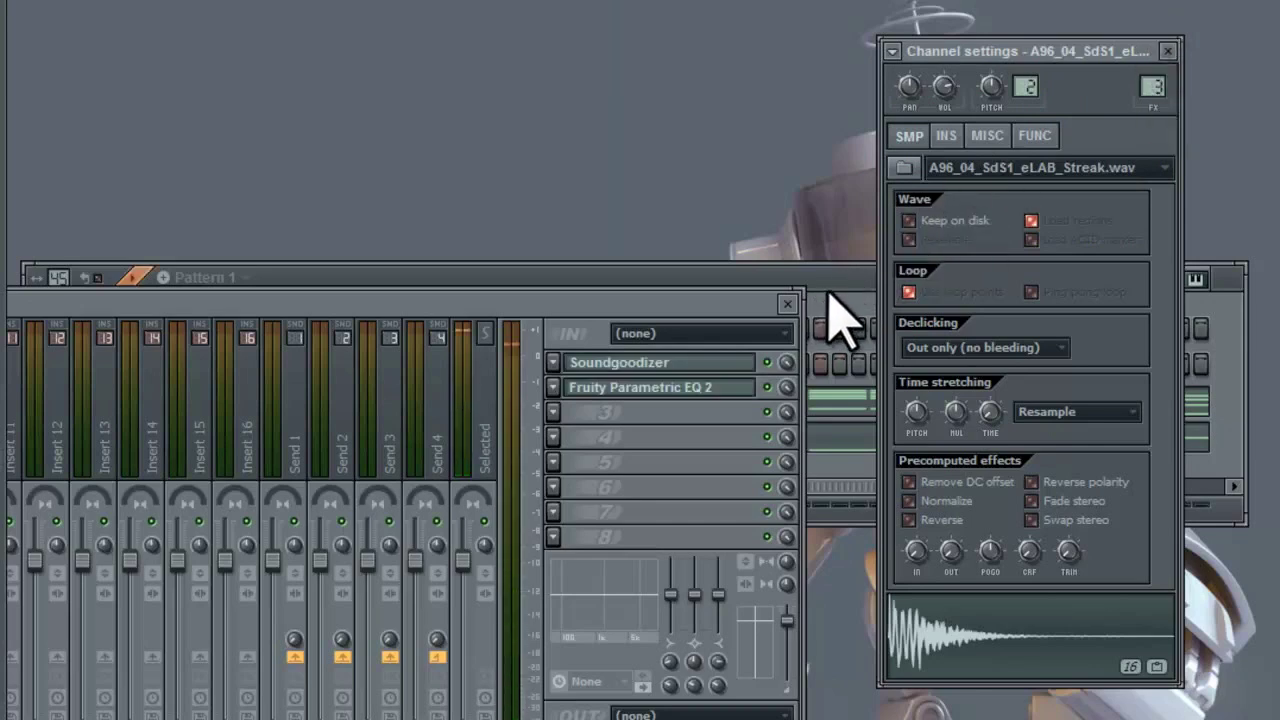
{"action": "left_click", "coordinate": [1168, 51]}
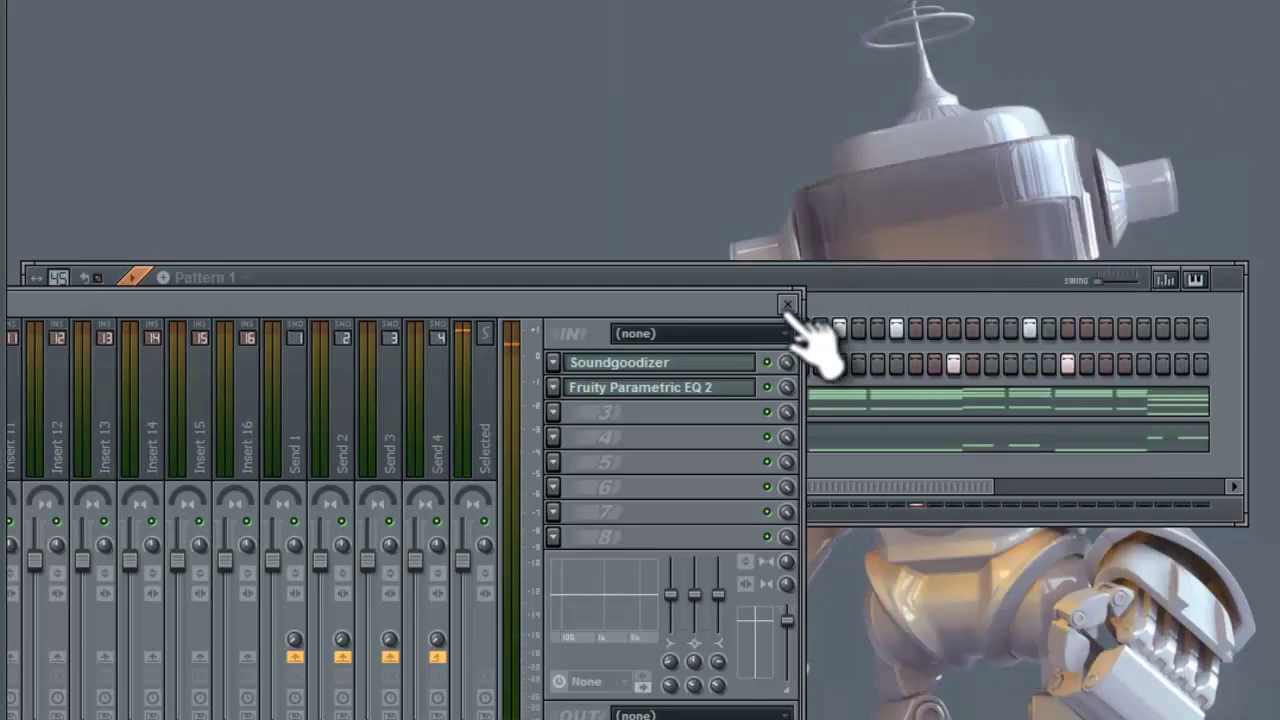
{"action": "left_click", "coordinate": [786, 303]}
{"action": "left_click_drag", "start_coordinate": [775, 295], "coordinate": [683, 325]}
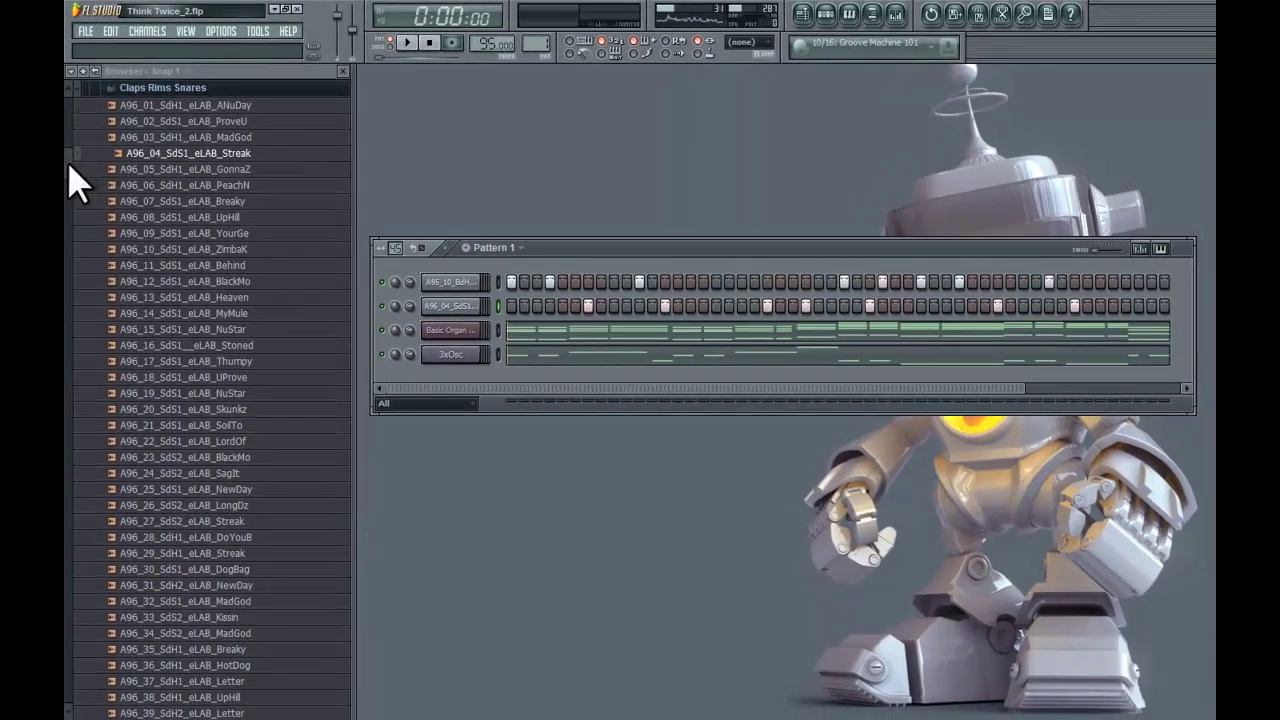
Add A97_16_HhS2_eLAB_NewDay from Hi Hats And Shakers as a channel filling every fourth step
{"action": "scroll", "coordinate": [75, 200], "scroll_direction": "up", "scroll_amount": 3}
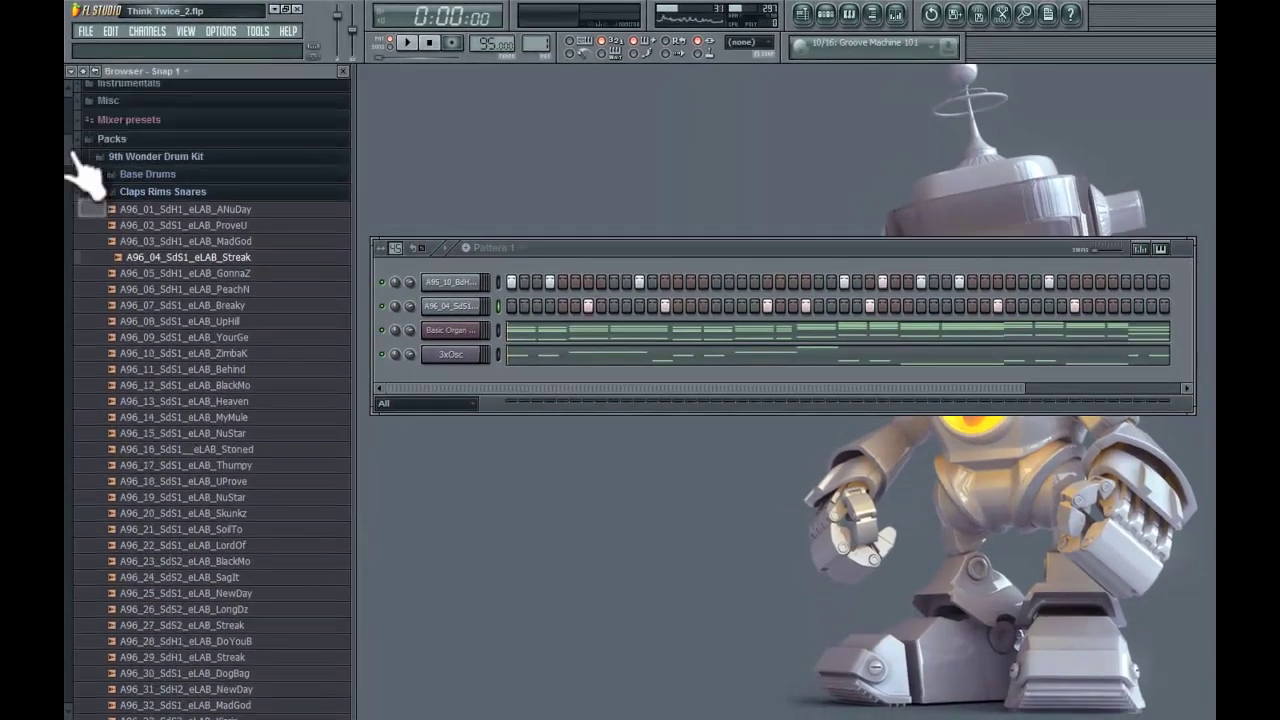
{"action": "left_click", "coordinate": [193, 194]}
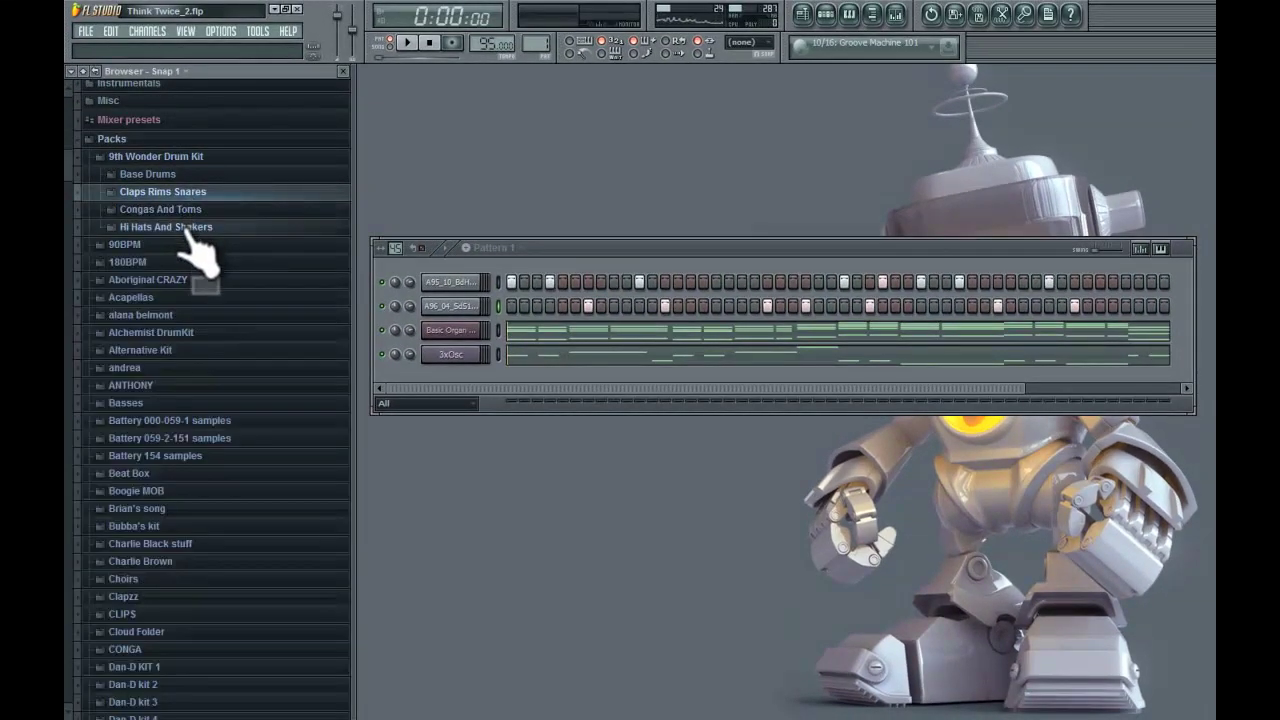
{"action": "left_click", "coordinate": [190, 212]}
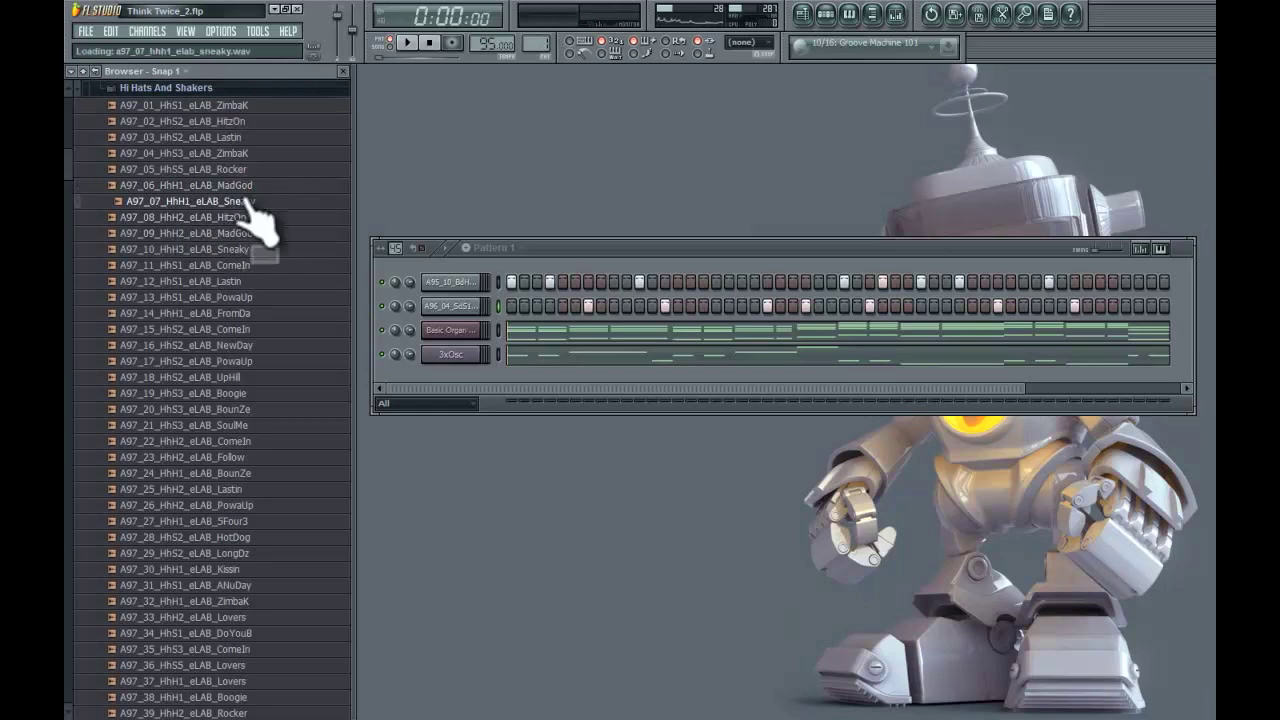
{"action": "left_click_drag", "start_coordinate": [244, 203], "coordinate": [501, 324]}
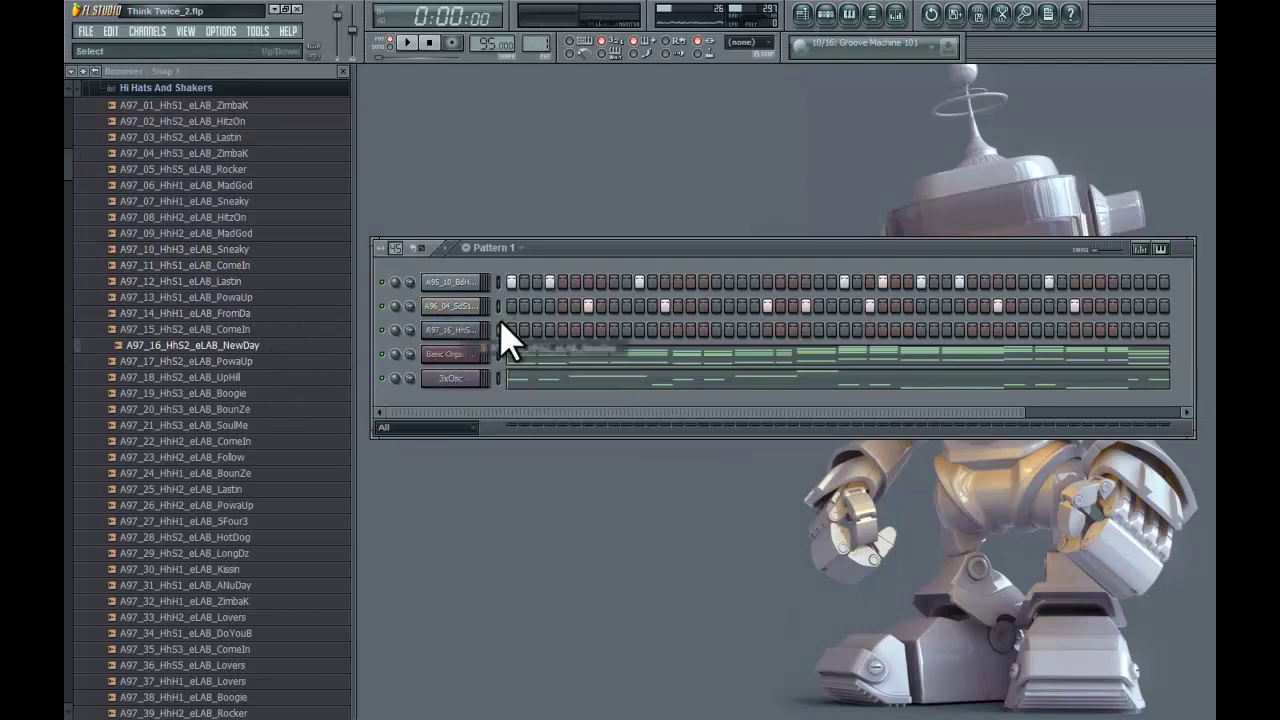
{"action": "right_click", "coordinate": [476, 330]}
{"action": "left_click", "coordinate": [527, 455]}
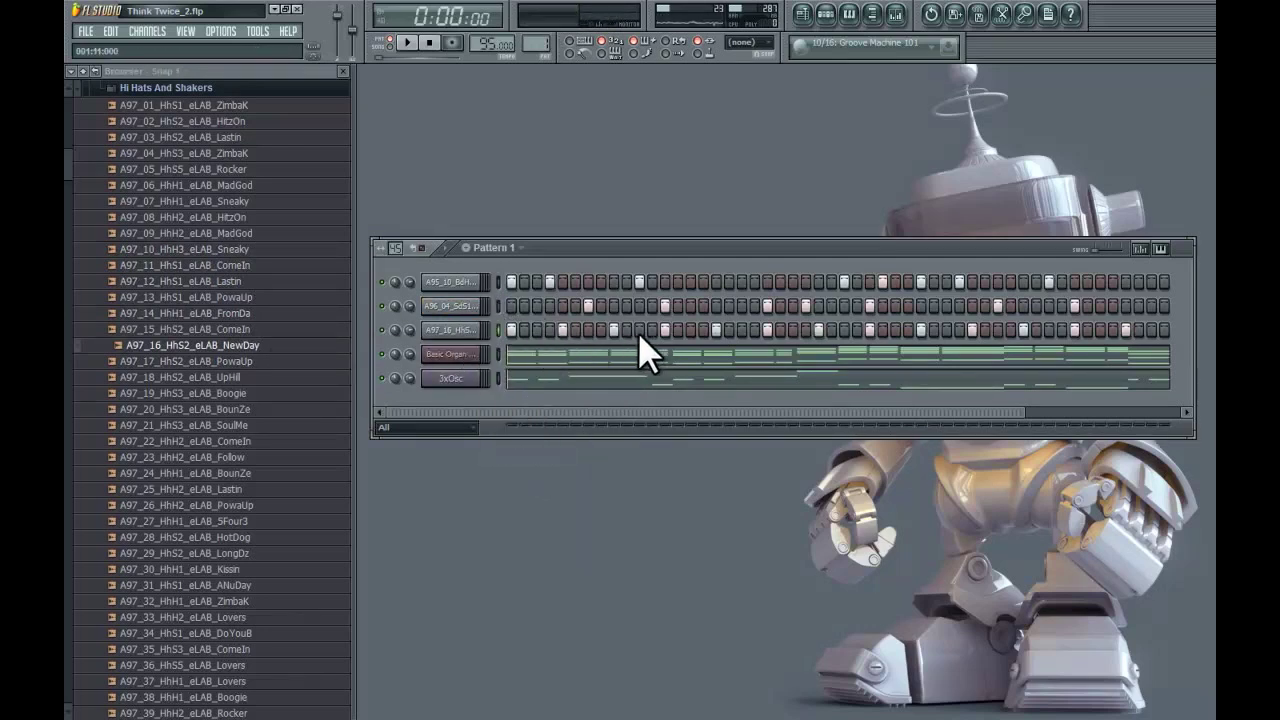
Shift the hi-hat steps right twice and play the pattern to hear the result
{"action": "key", "text": "space"}
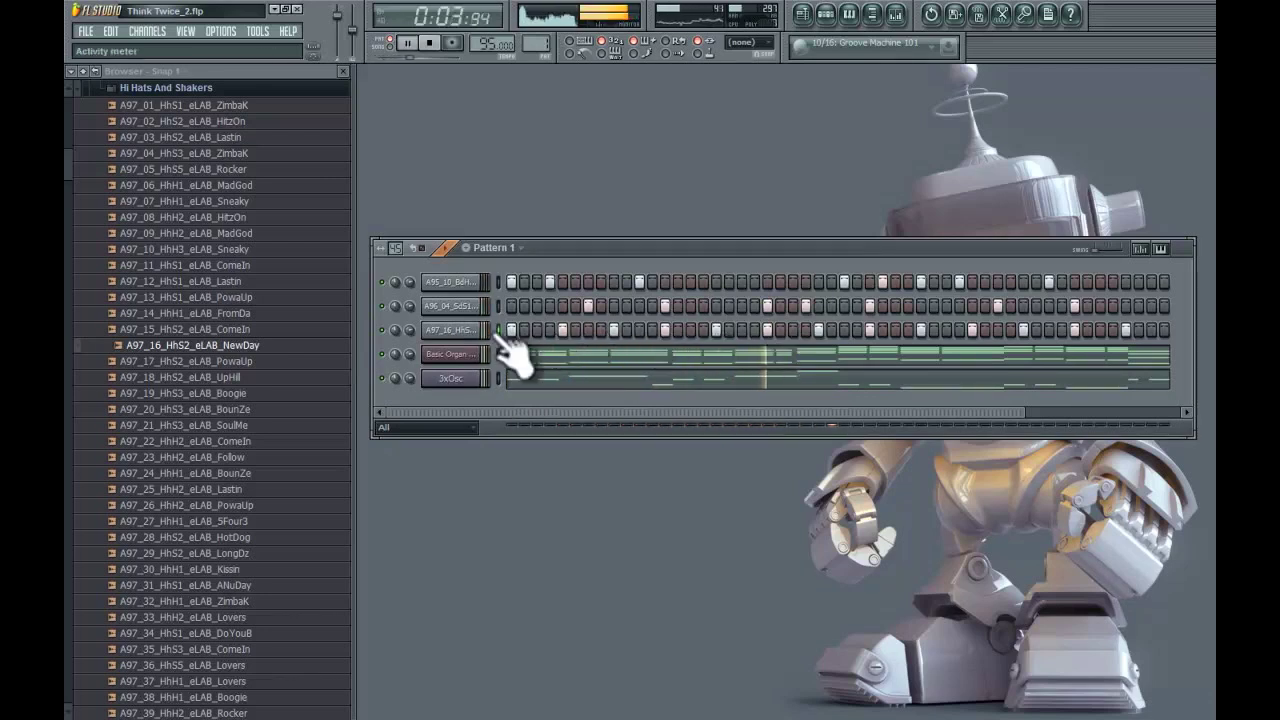
{"action": "right_click", "coordinate": [460, 328]}
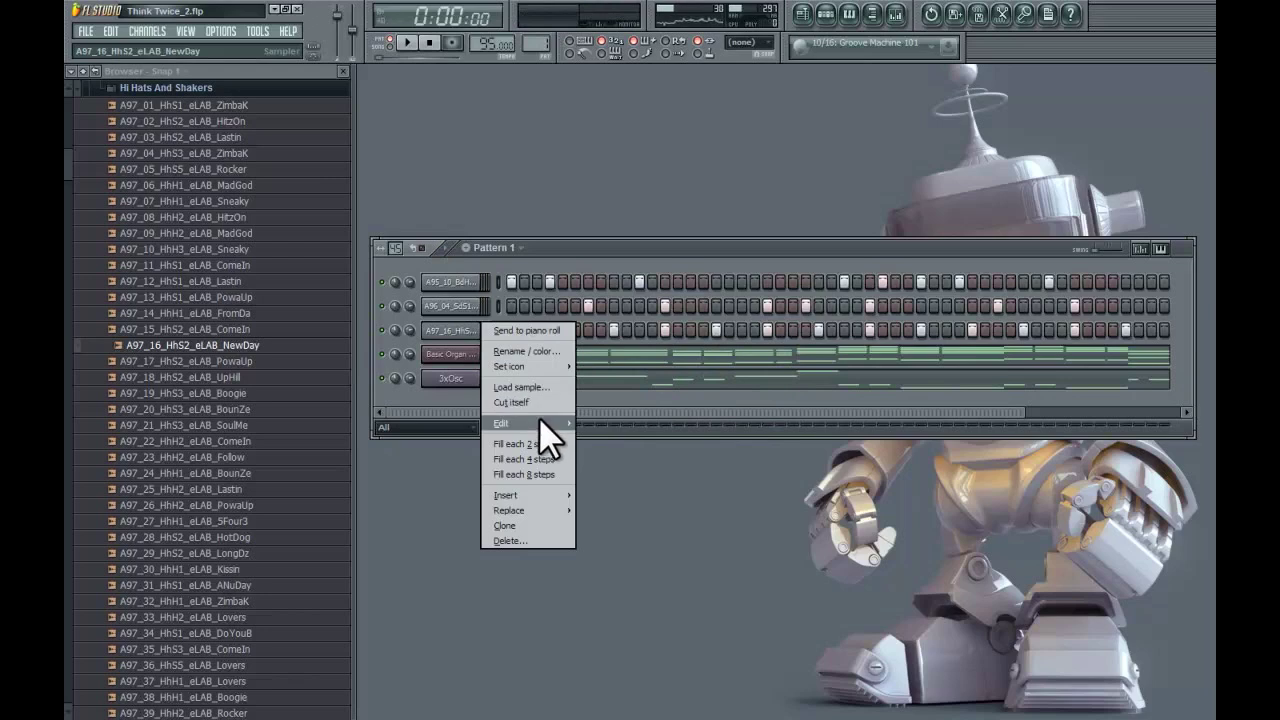
{"action": "mouse_move", "coordinate": [539, 417]}
{"action": "left_click", "coordinate": [608, 483]}
{"action": "right_click", "coordinate": [465, 350]}
{"action": "left_click", "coordinate": [478, 350]}
{"action": "right_click", "coordinate": [474, 331]}
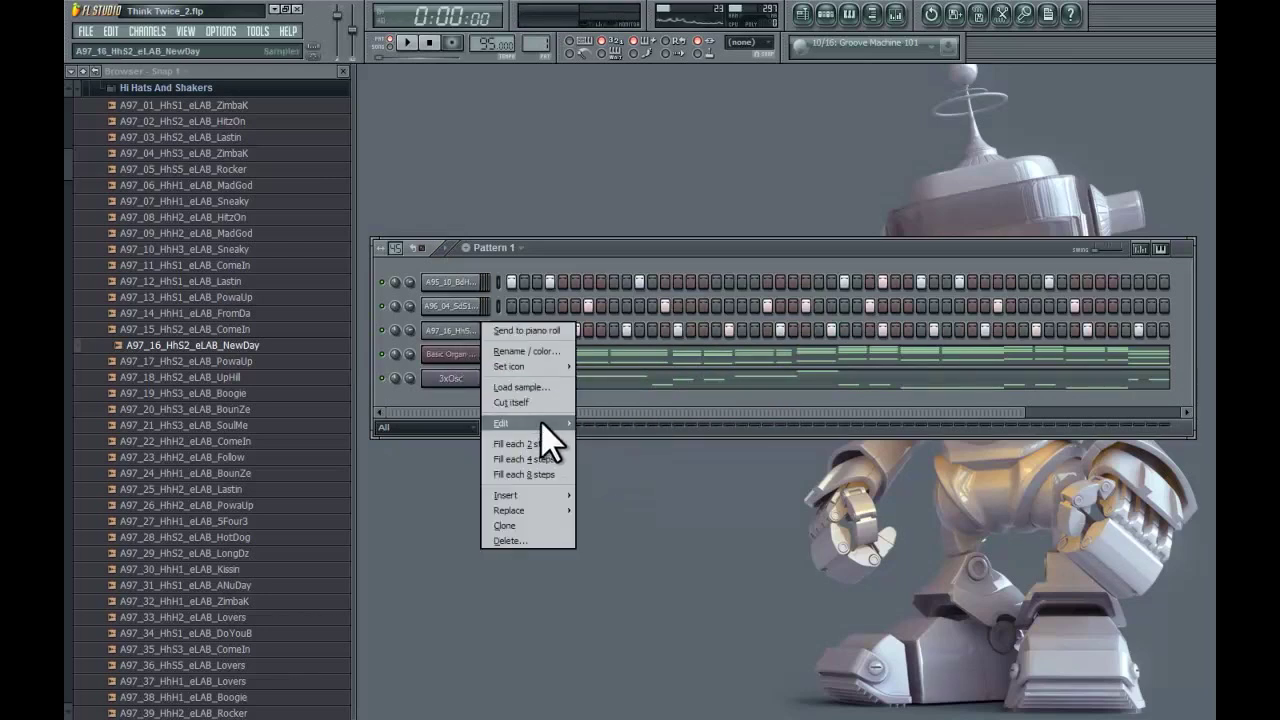
{"action": "mouse_move", "coordinate": [540, 421]}
{"action": "left_click", "coordinate": [633, 488]}
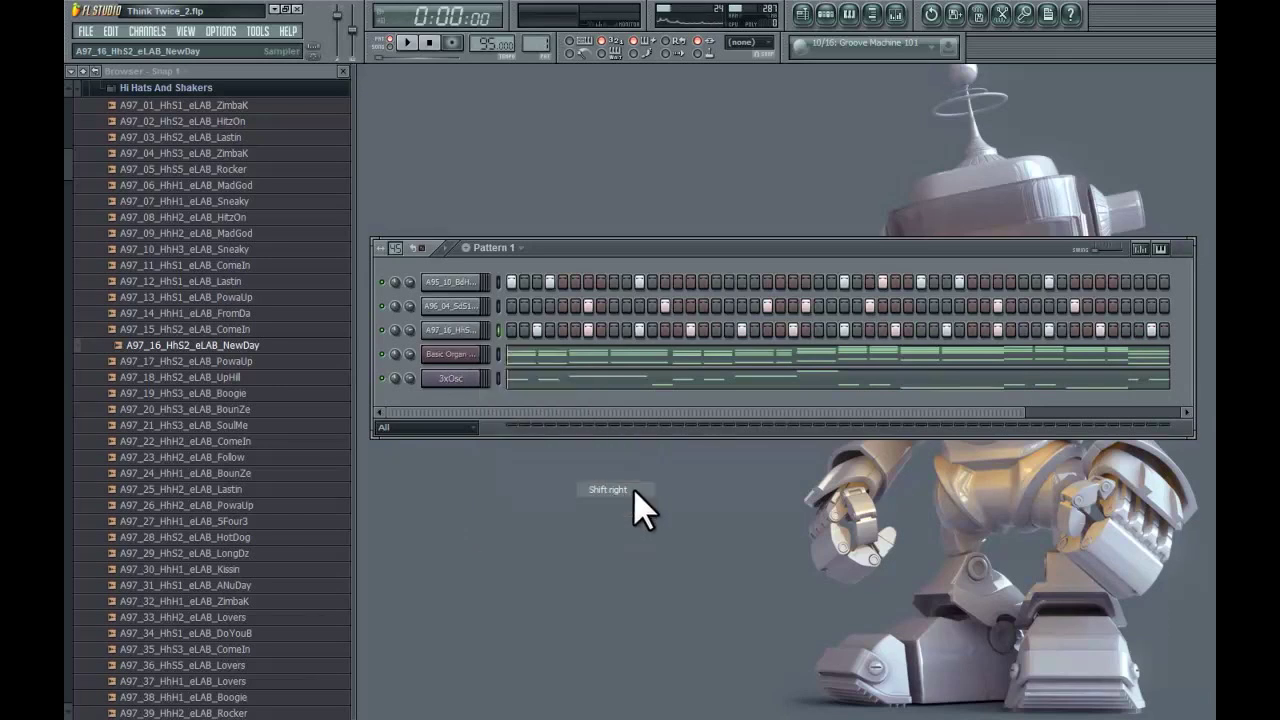
{"action": "key", "text": "space"}
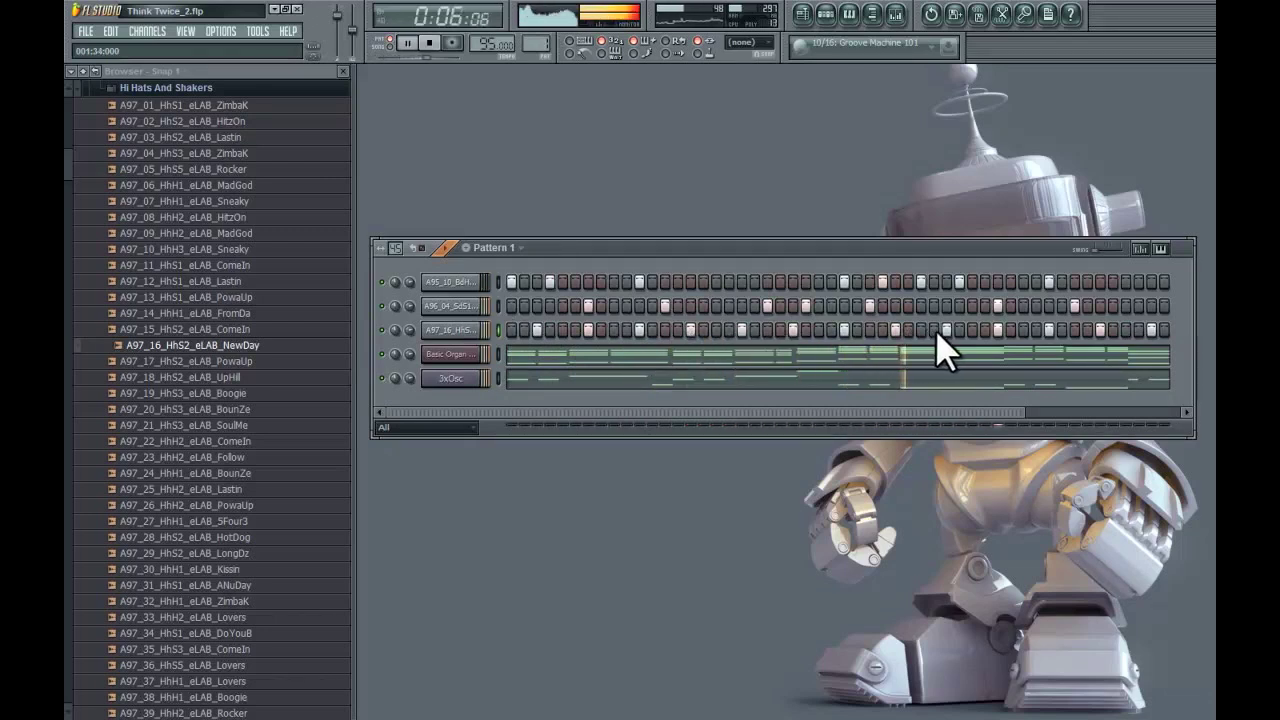
{"action": "key", "text": "space"}
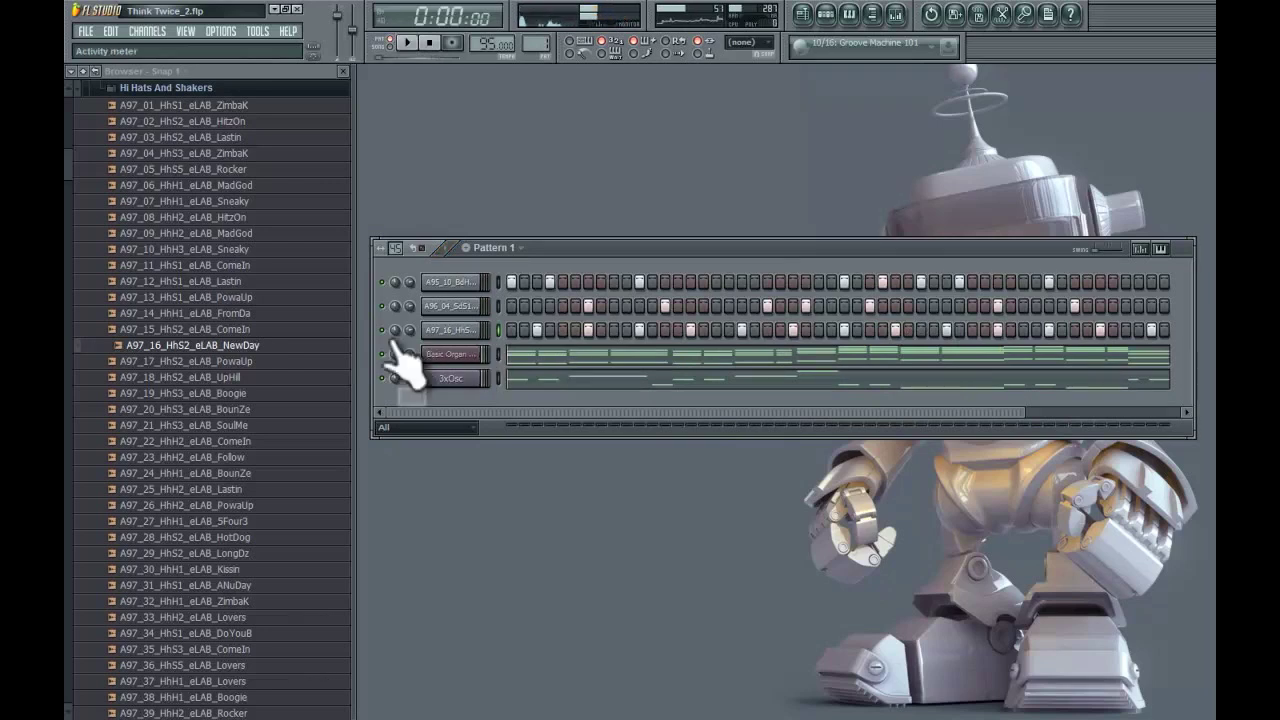
Audition the PowaUp, UpHill, Boogie and BounZe hi-hats, add BounZe as a channel and paint its first ten steps
{"action": "left_click", "coordinate": [213, 361]}
{"action": "left_click", "coordinate": [238, 376]}
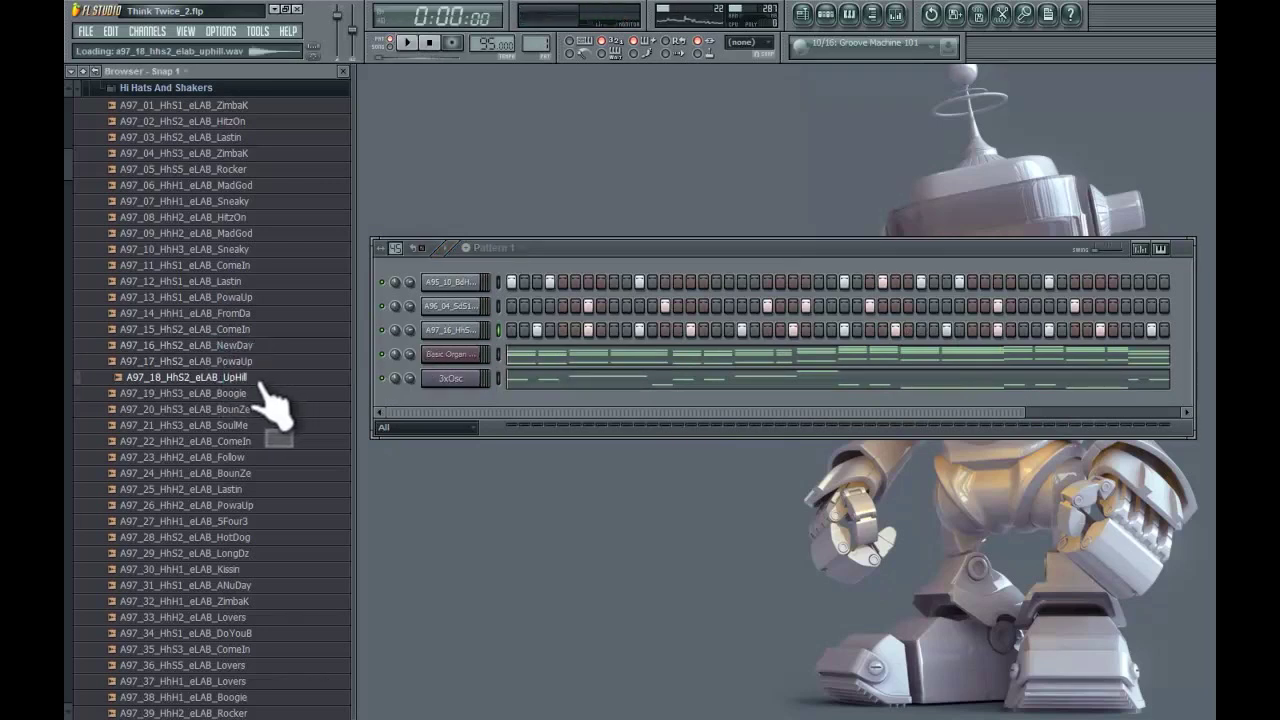
{"action": "left_click", "coordinate": [262, 395]}
{"action": "left_click", "coordinate": [262, 411]}
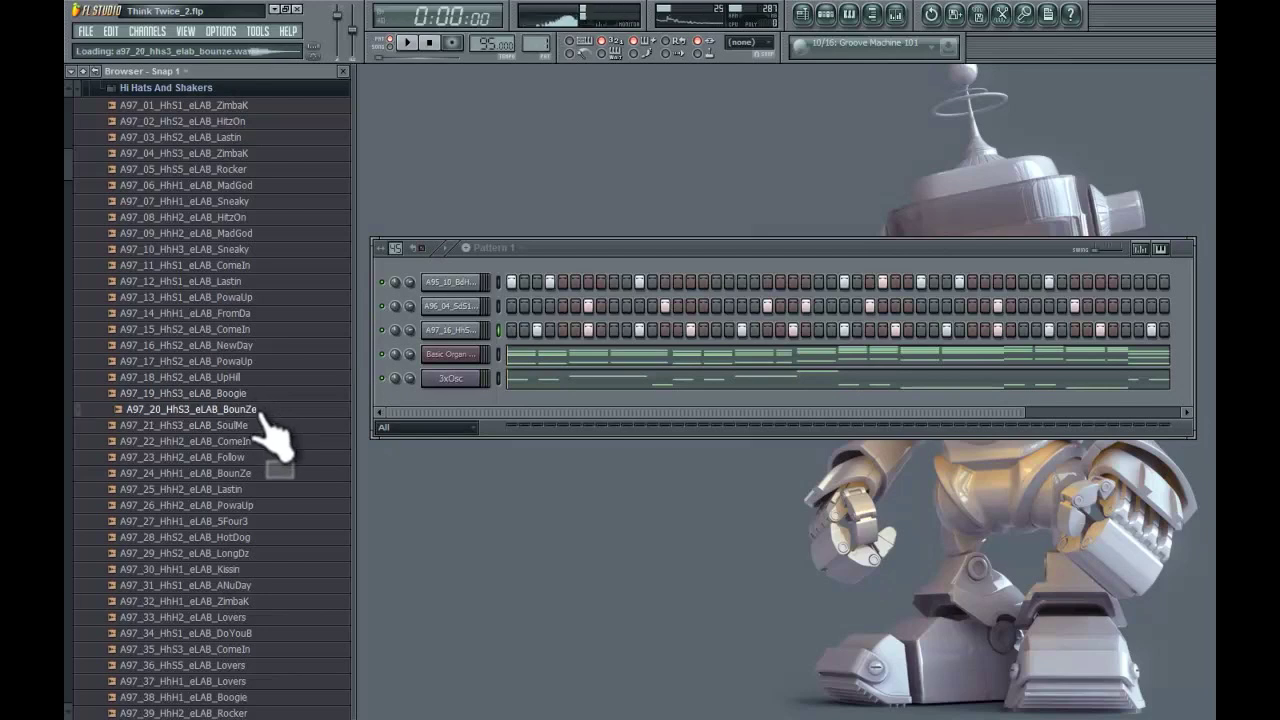
{"action": "left_click_drag", "start_coordinate": [262, 413], "coordinate": [500, 342]}
{"action": "left_click", "coordinate": [498, 354]}
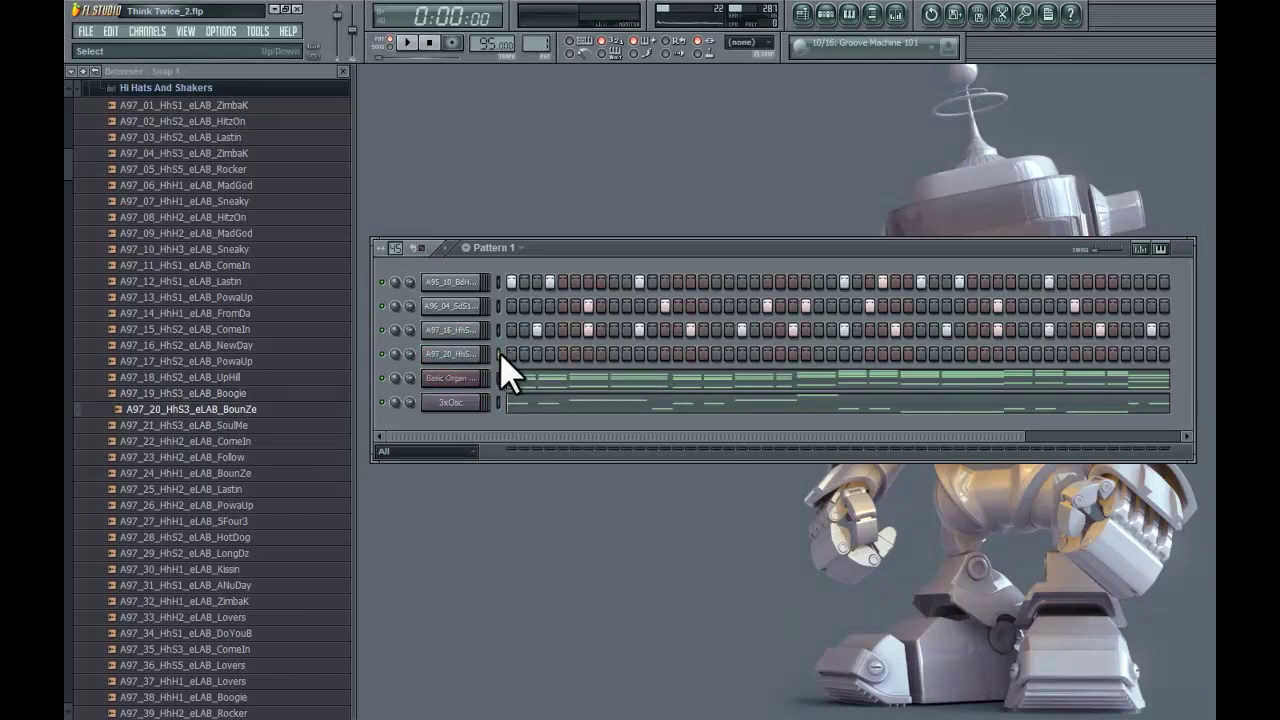
{"action": "key", "text": "space"}
{"action": "mouse_move", "coordinate": [511, 355]}
{"action": "left_mouse_down"}
{"action": "mouse_move", "coordinate": [631, 358]}
{"action": "mouse_move", "coordinate": [521, 351]}
{"action": "left_mouse_up"}
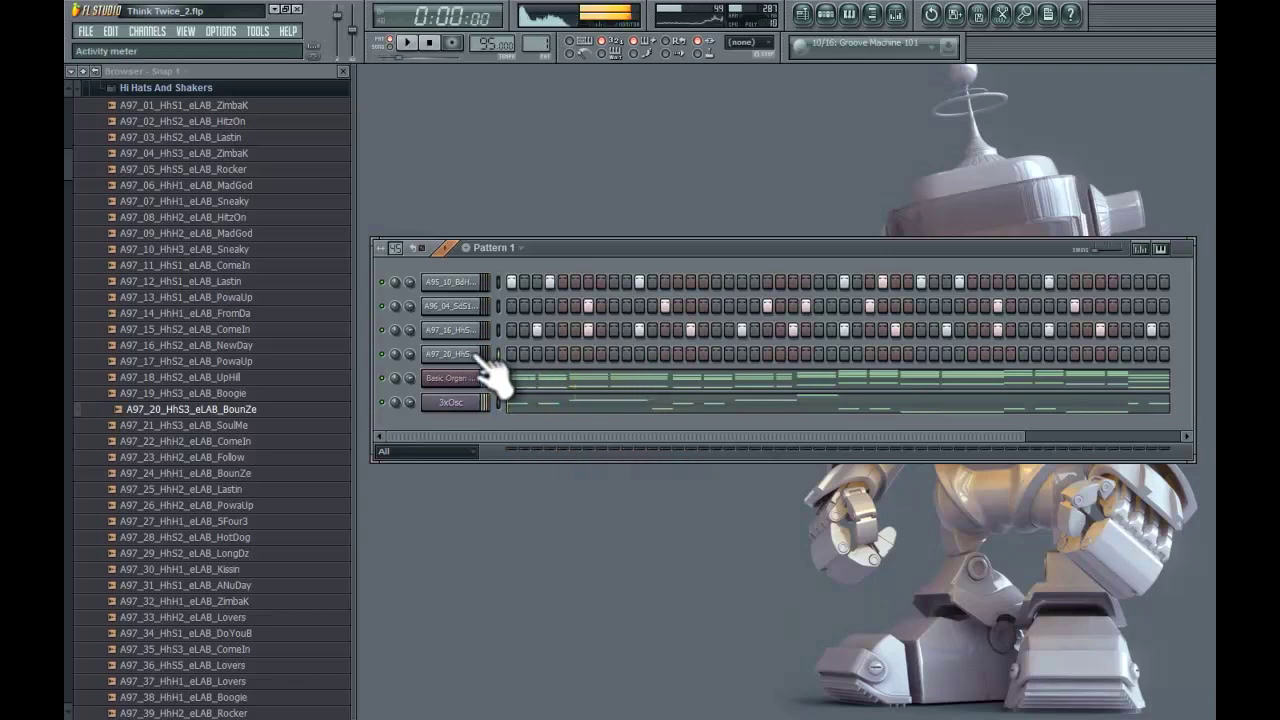
{"action": "right_click", "coordinate": [482, 353]}
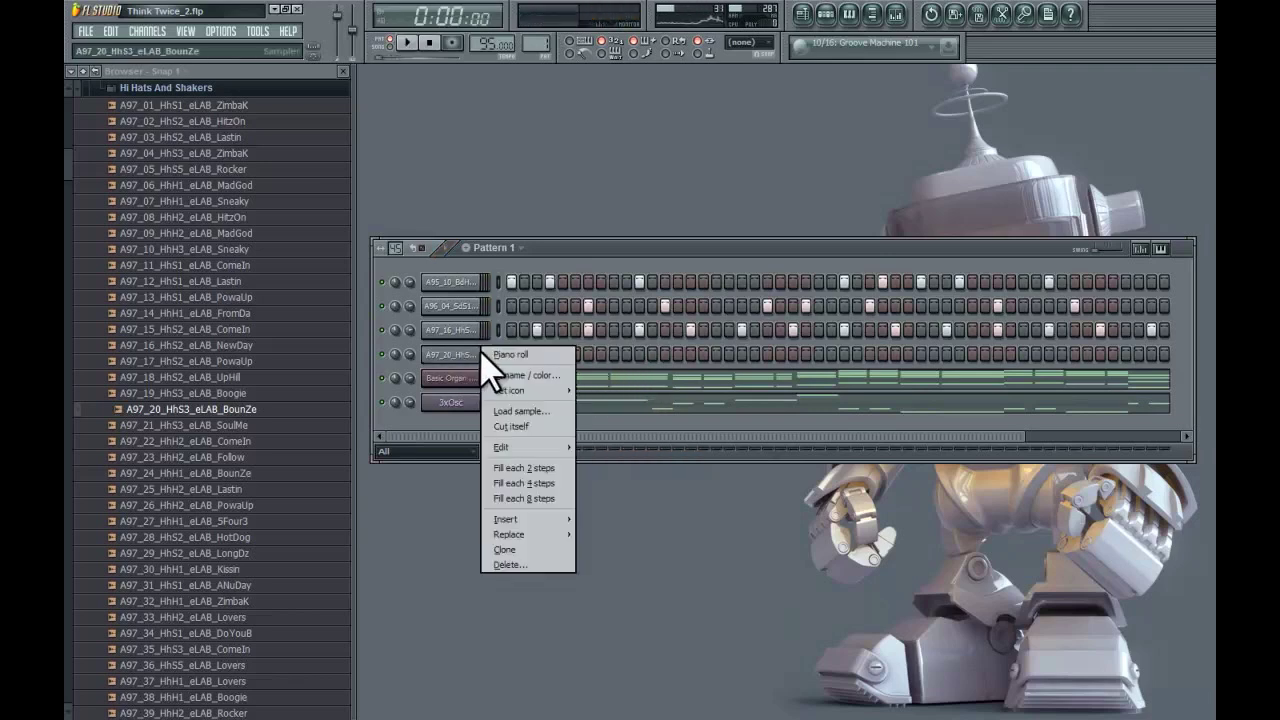
Set the BounZe piano roll snap to 1/2 step and paint a row of notes along C5
{"action": "left_click", "coordinate": [543, 353]}
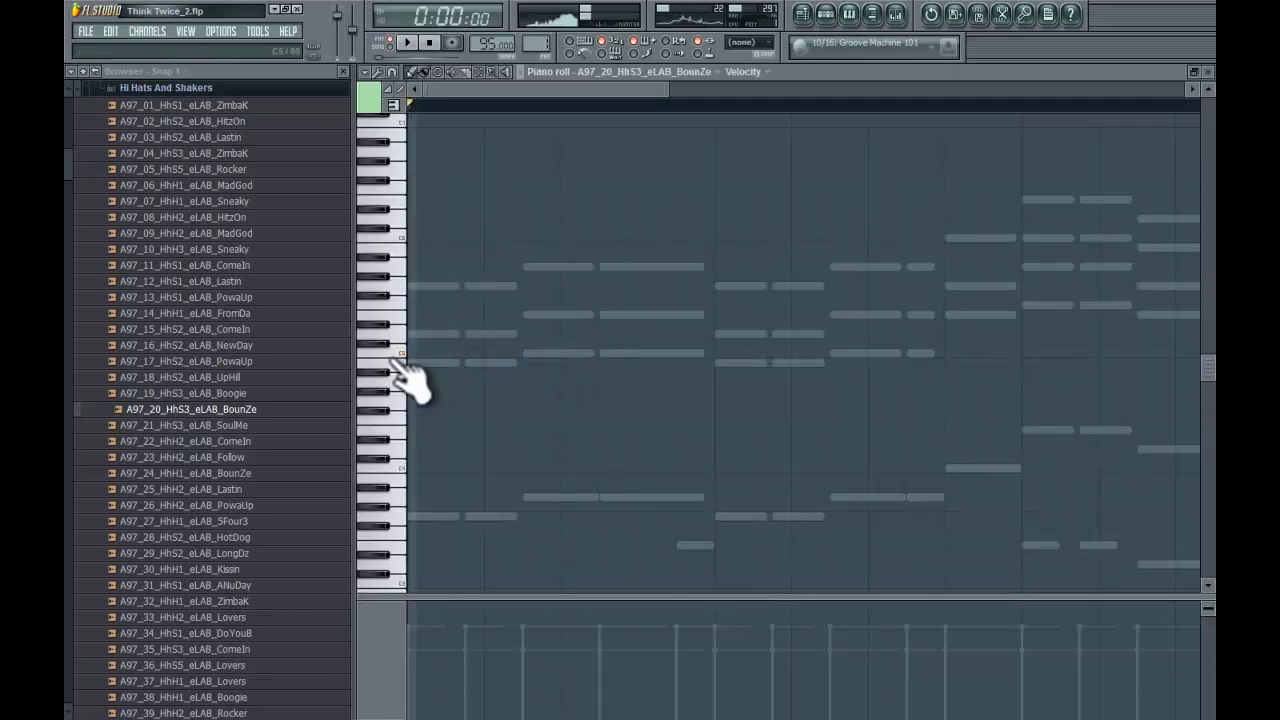
{"action": "left_click", "coordinate": [762, 50]}
{"action": "left_click", "coordinate": [745, 155]}
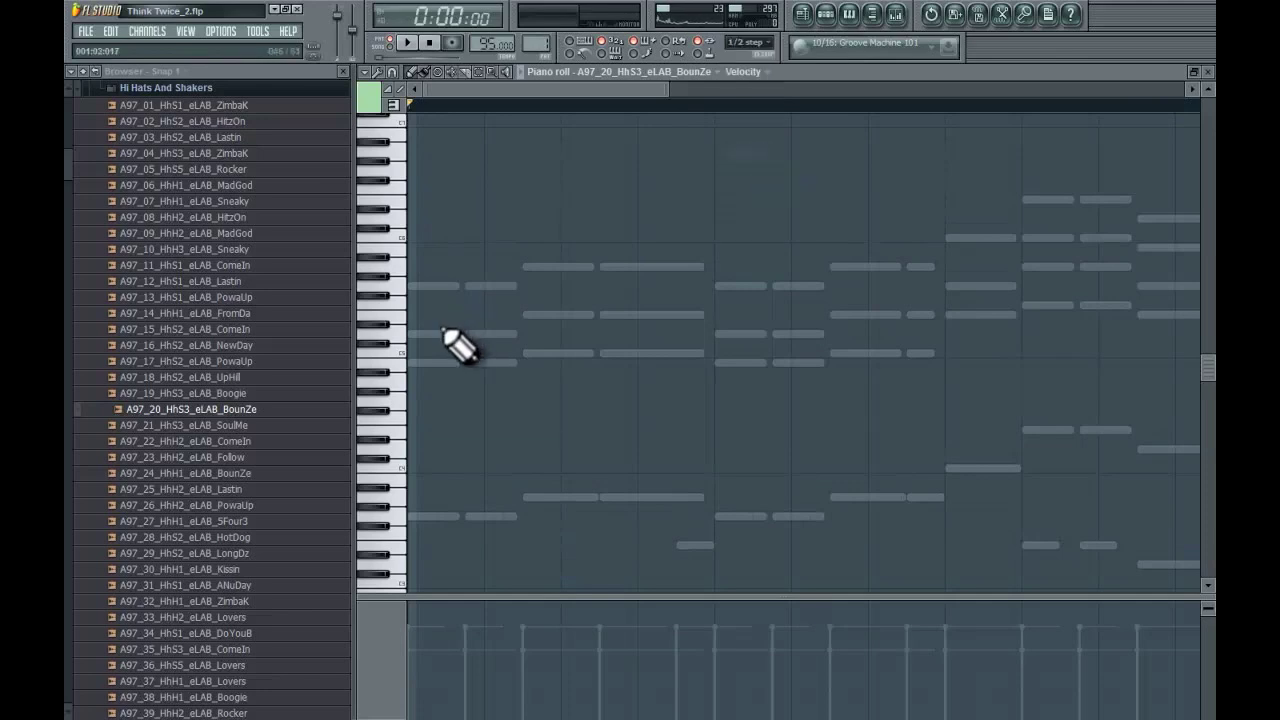
{"action": "left_click", "coordinate": [417, 353]}
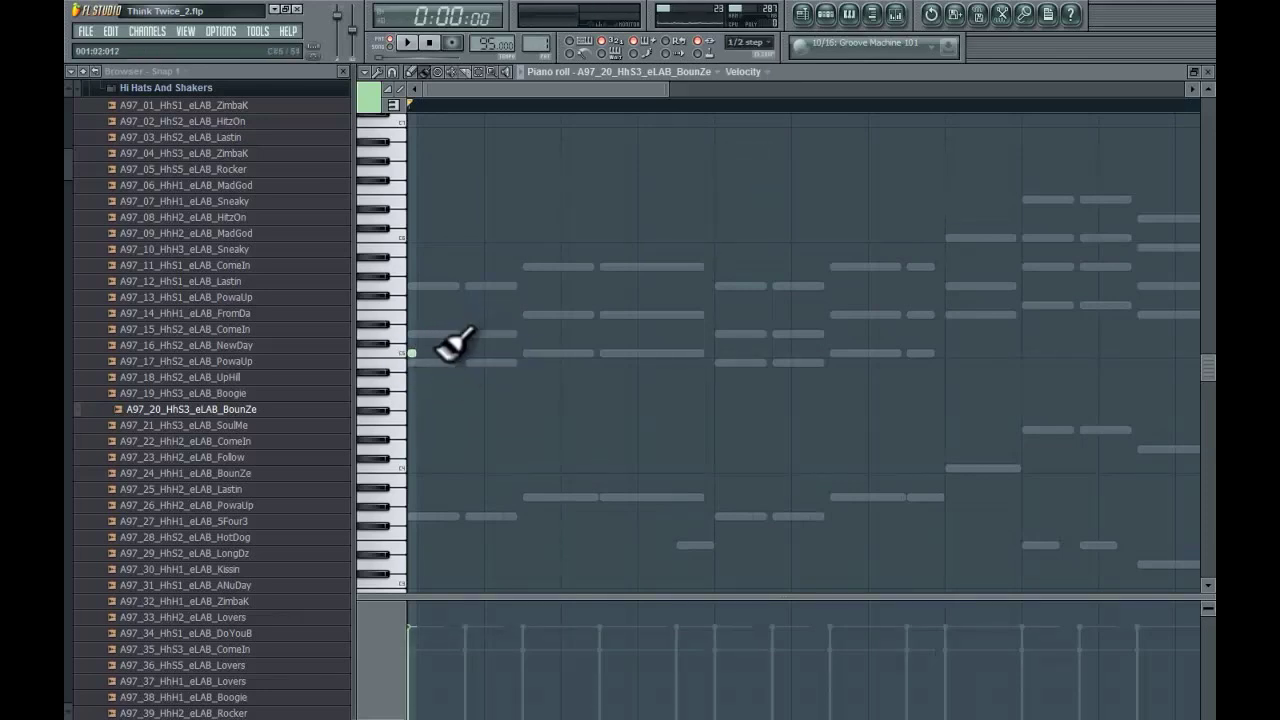
{"action": "left_click_drag", "start_coordinate": [432, 352], "coordinate": [858, 354]}
{"action": "key", "text": "space"}
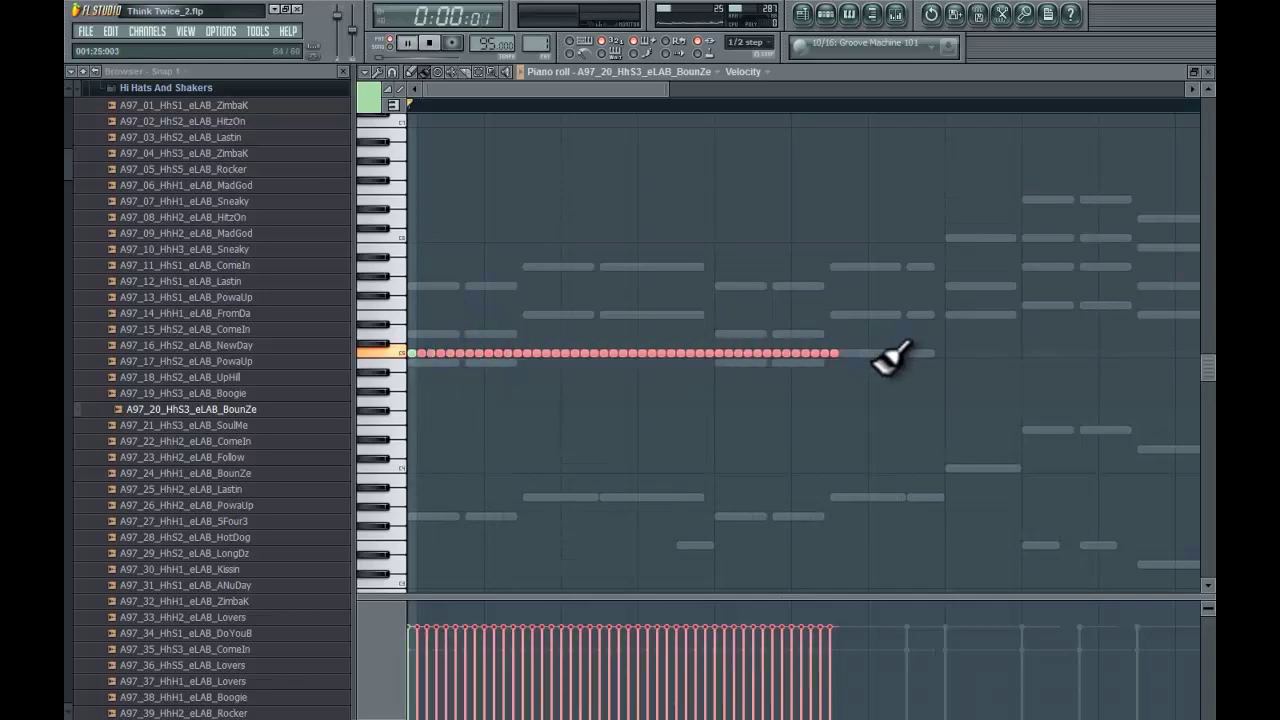
{"action": "key", "text": "space"}
Erase the extra hi-hat notes and repaint the C5 row further right, auditioning it
{"action": "mouse_move", "coordinate": [686, 371]}
{"action": "left_mouse_down"}
{"action": "mouse_move", "coordinate": [616, 361]}
{"action": "mouse_move", "coordinate": [786, 361]}
{"action": "mouse_move", "coordinate": [420, 356]}
{"action": "left_mouse_up"}
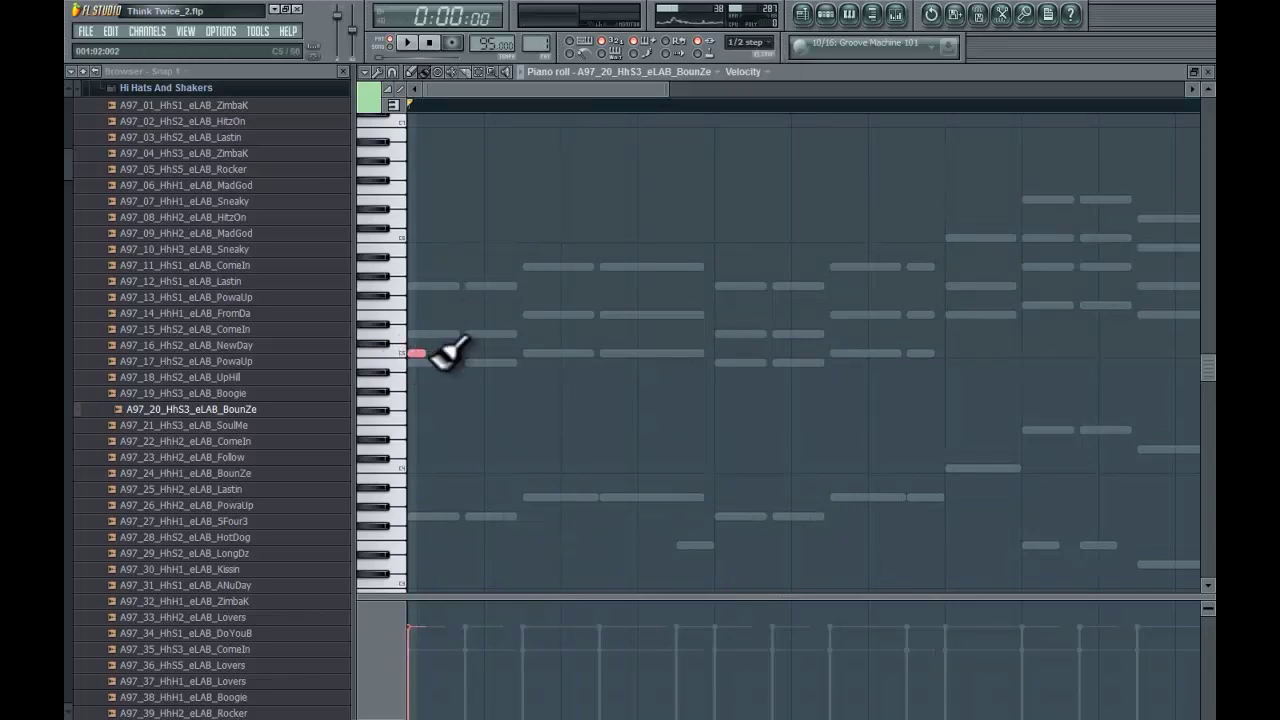
{"action": "left_click_drag", "start_coordinate": [441, 356], "coordinate": [915, 353]}
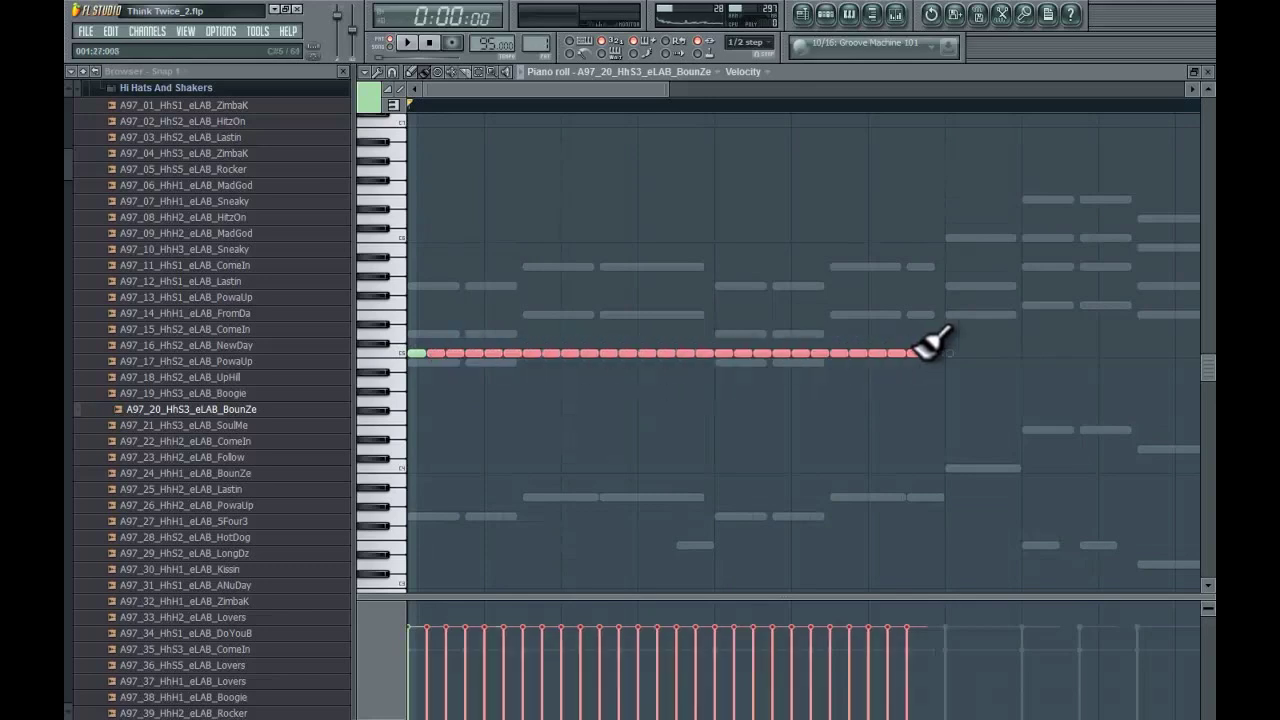
{"action": "key", "text": "space"}
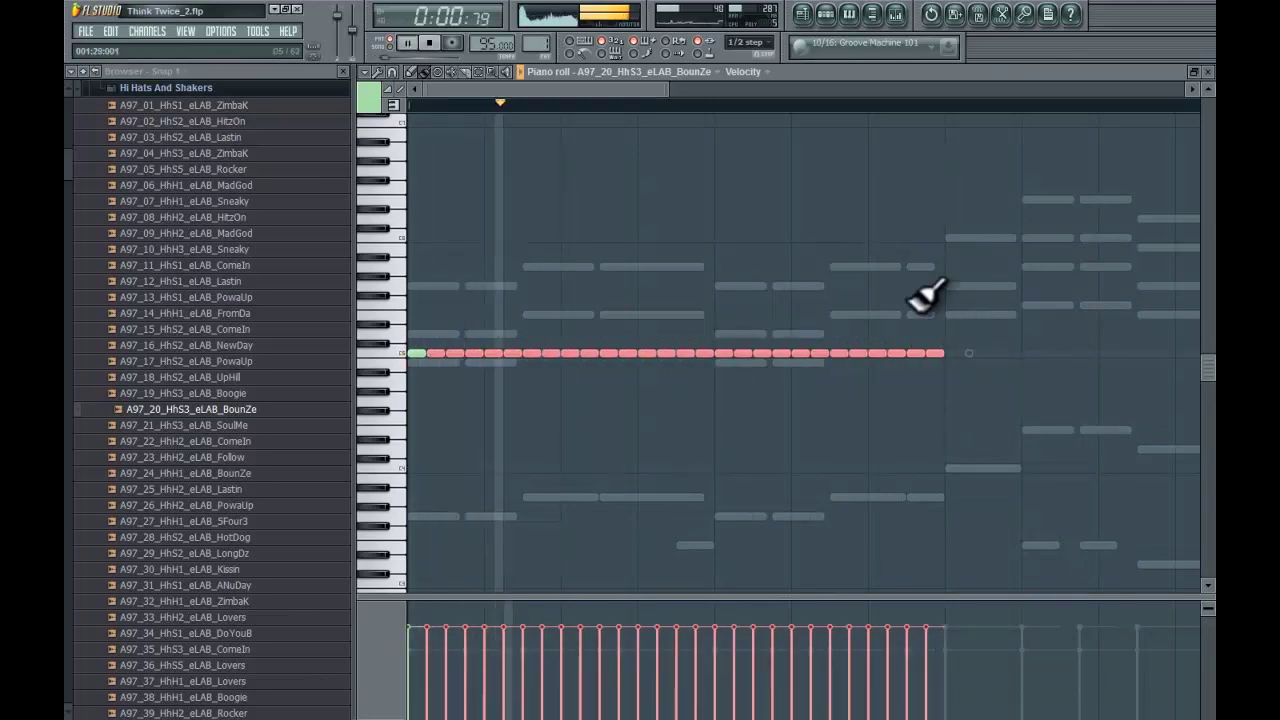
{"action": "left_click_drag", "start_coordinate": [668, 88], "coordinate": [797, 92]}
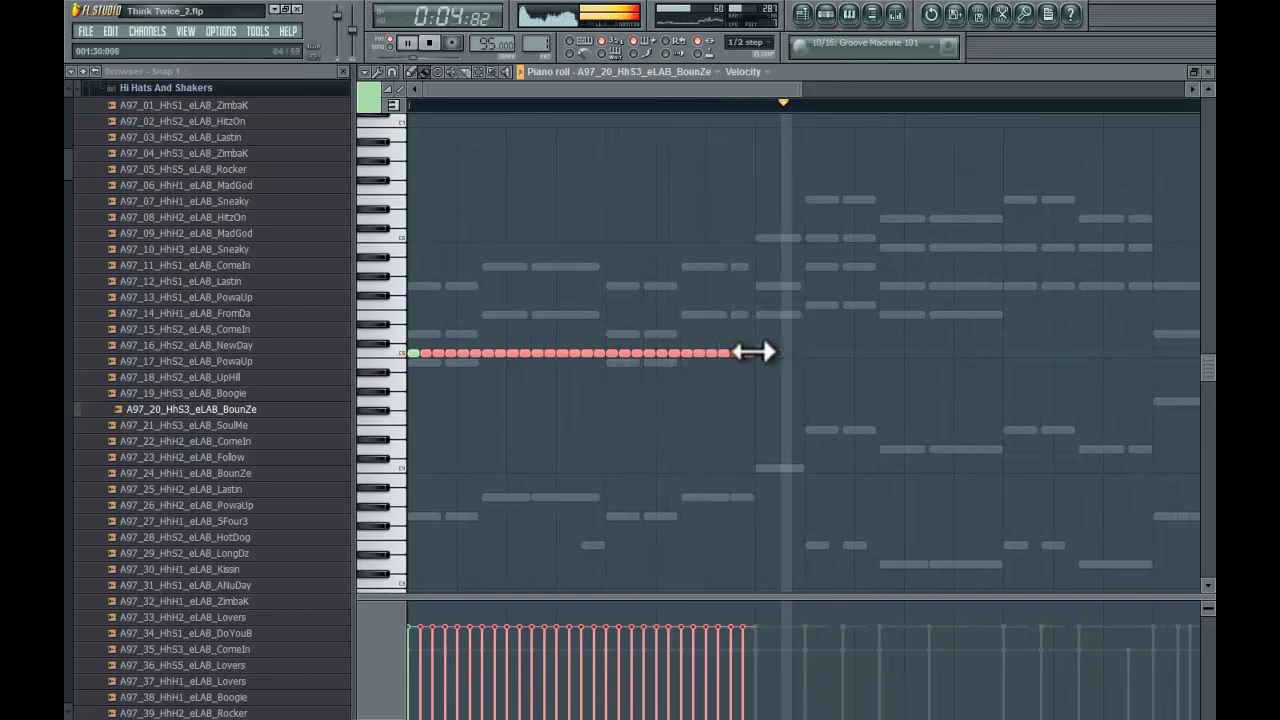
Extend the C5 hi-hat row a few notes further and play it back repeatedly to check
{"action": "key", "text": "space"}
{"action": "left_click_drag", "start_coordinate": [765, 354], "coordinate": [805, 354]}
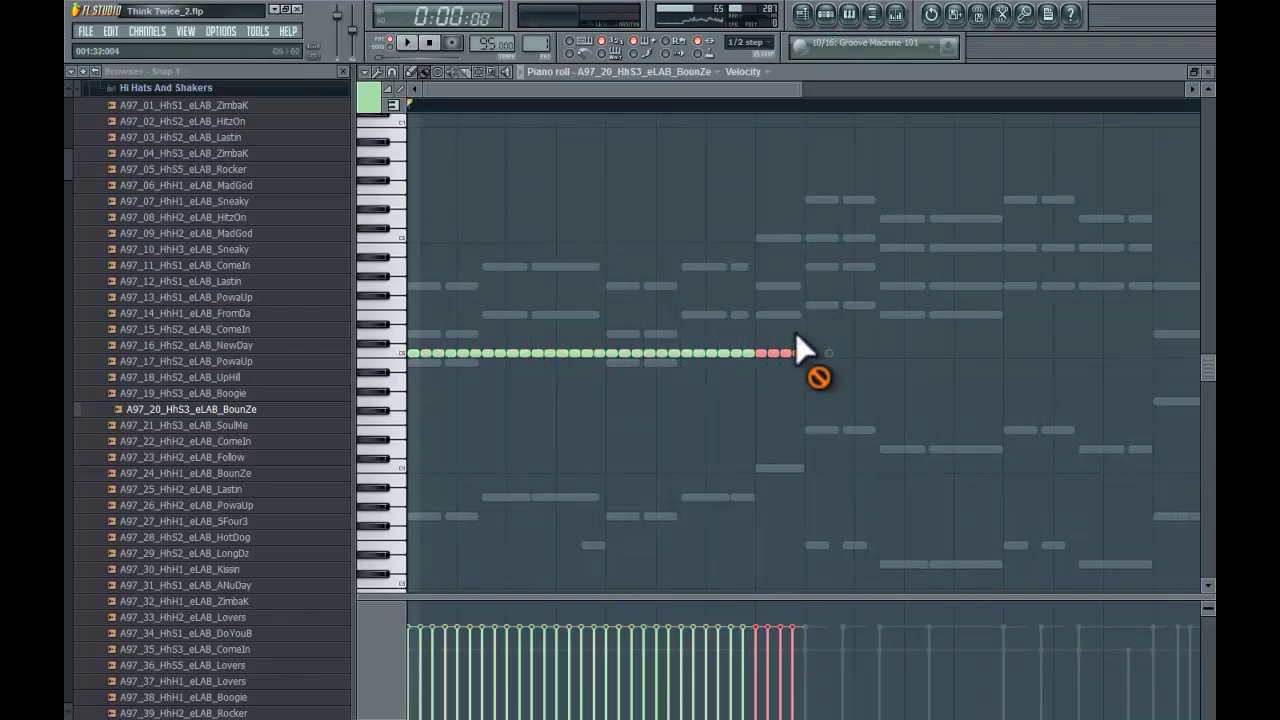
{"action": "key", "text": "space"}
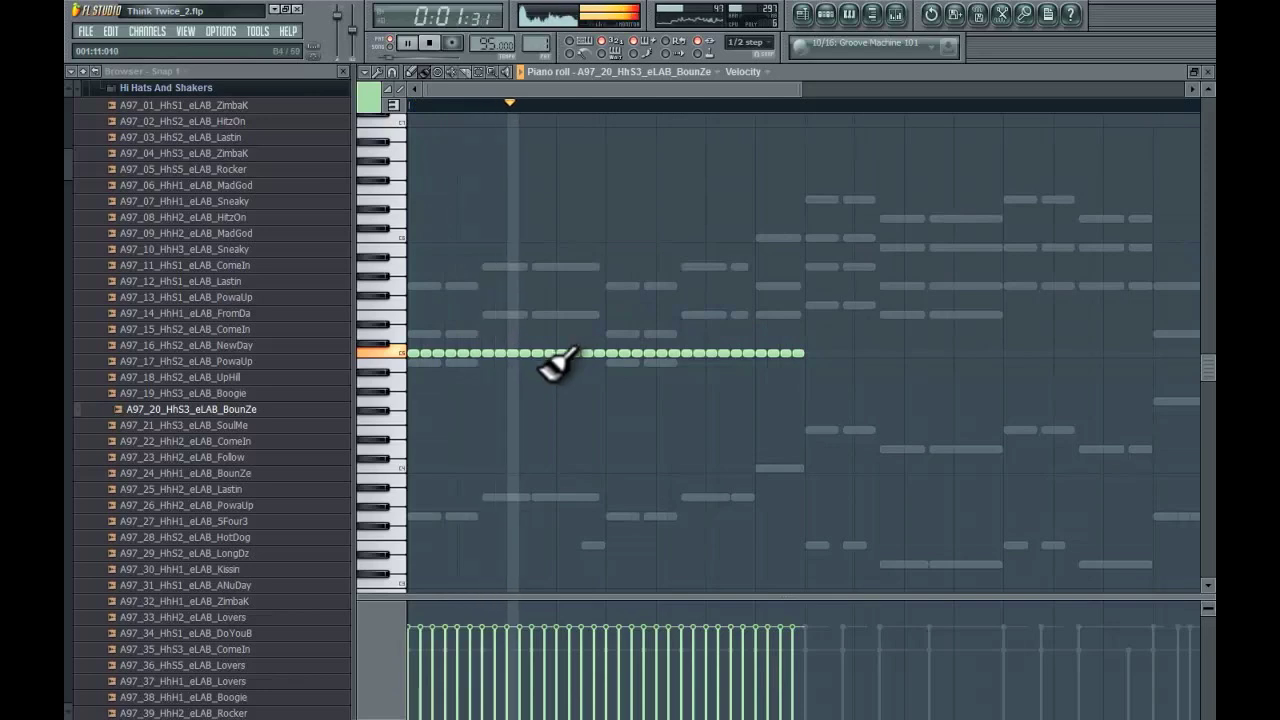
{"action": "key", "text": "space"}
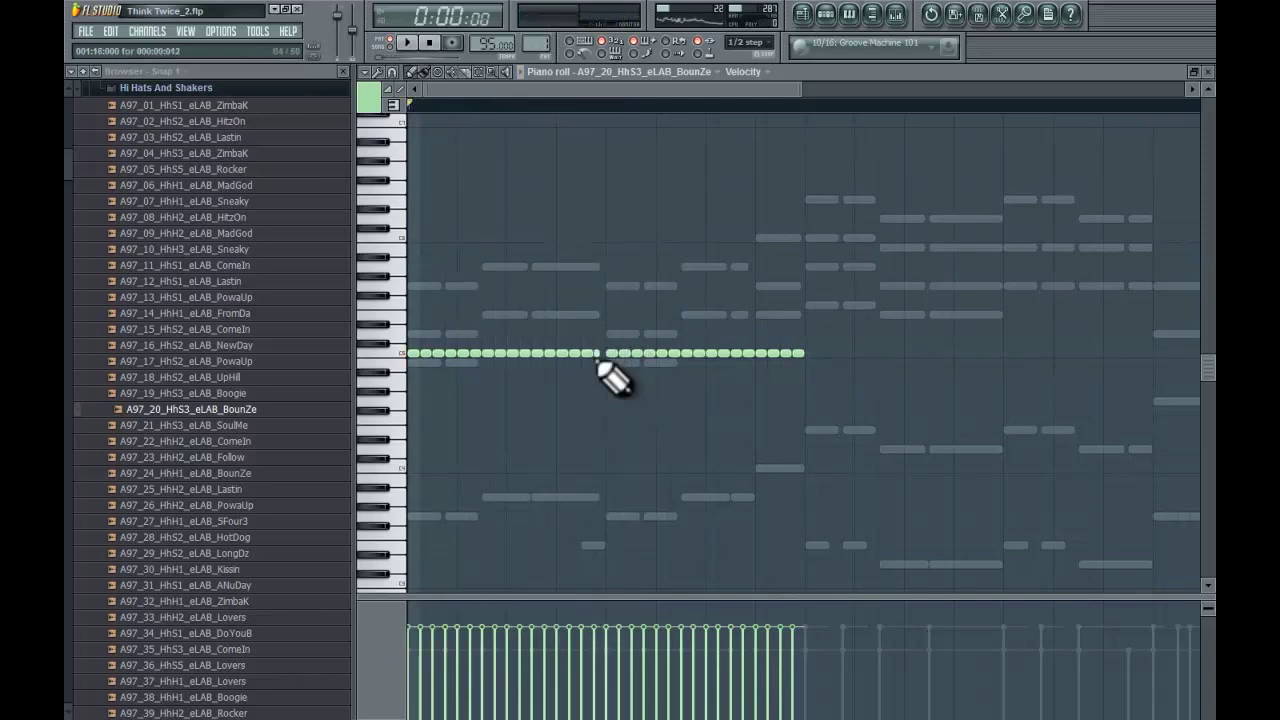
{"action": "key", "text": "space"}
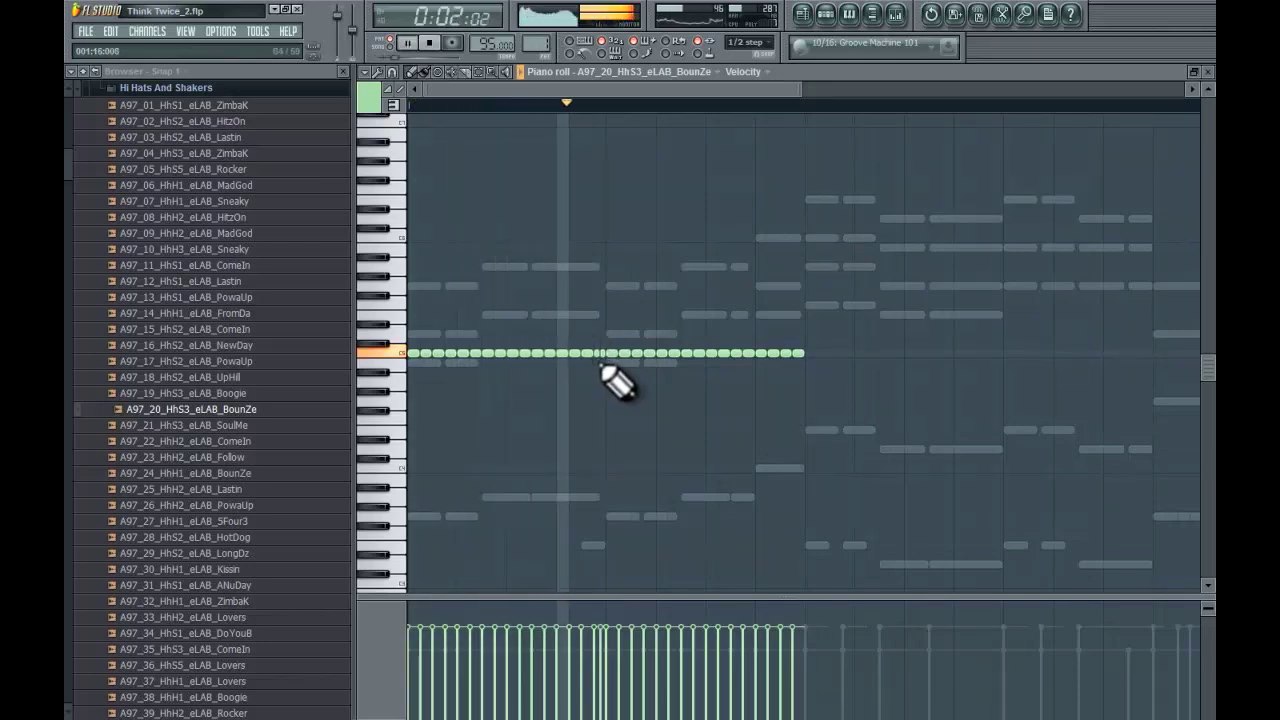
{"action": "key", "text": "space"}
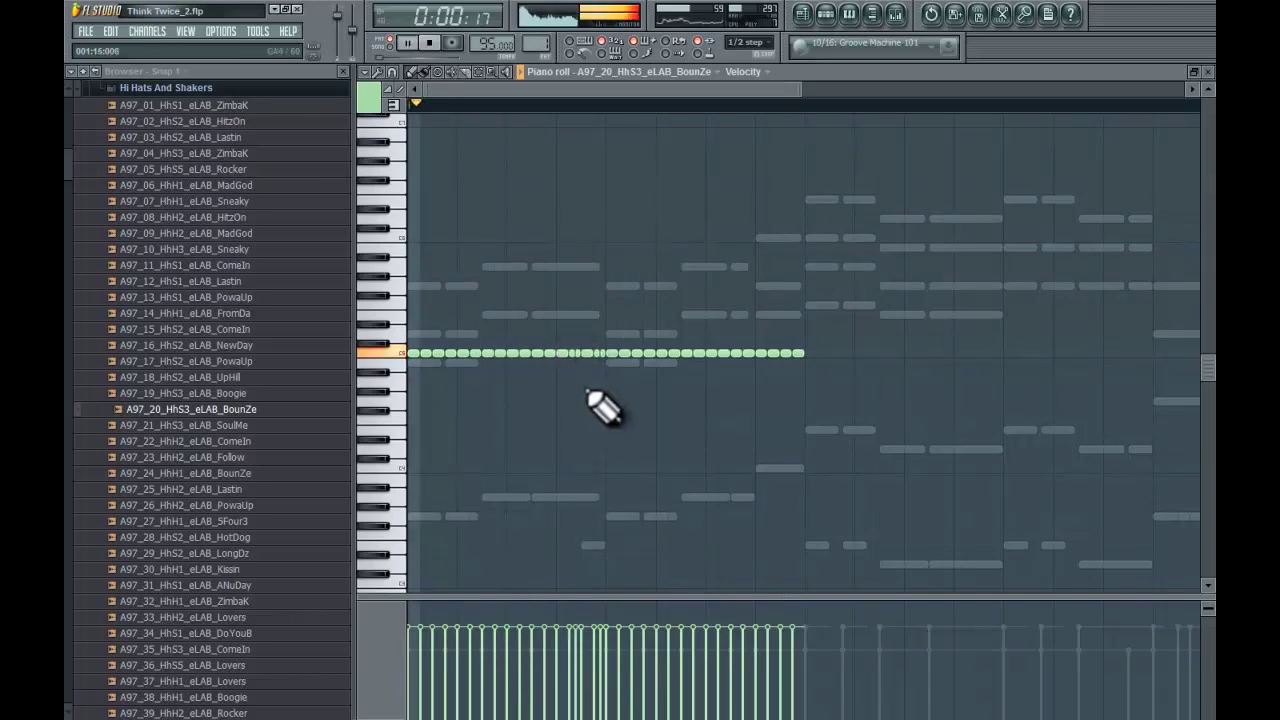
{"action": "key", "text": "space"}
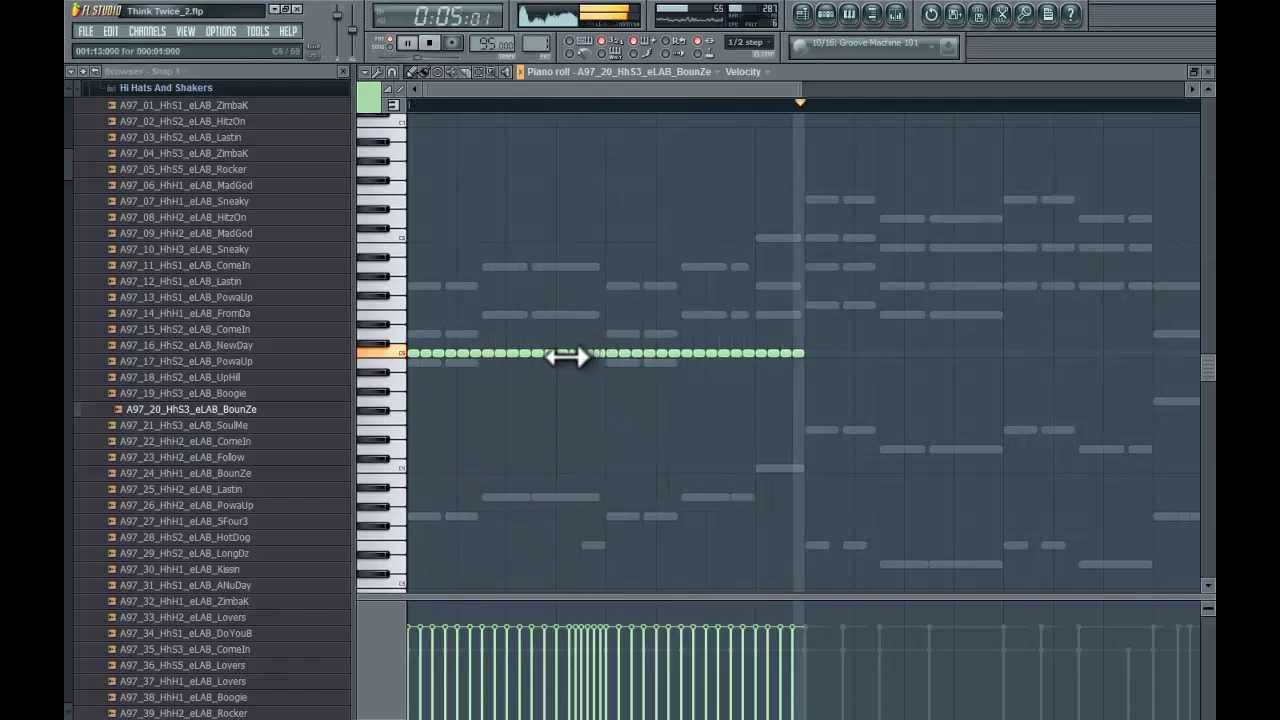
{"action": "key", "text": "space"}
Select the hi-hat notes, audition the pattern again, and select the entire row
{"action": "left_click_drag", "start_coordinate": [862, 272], "coordinate": [822, 352]}
{"action": "key", "text": "space"}
{"action": "key", "text": "ctrl+d"}
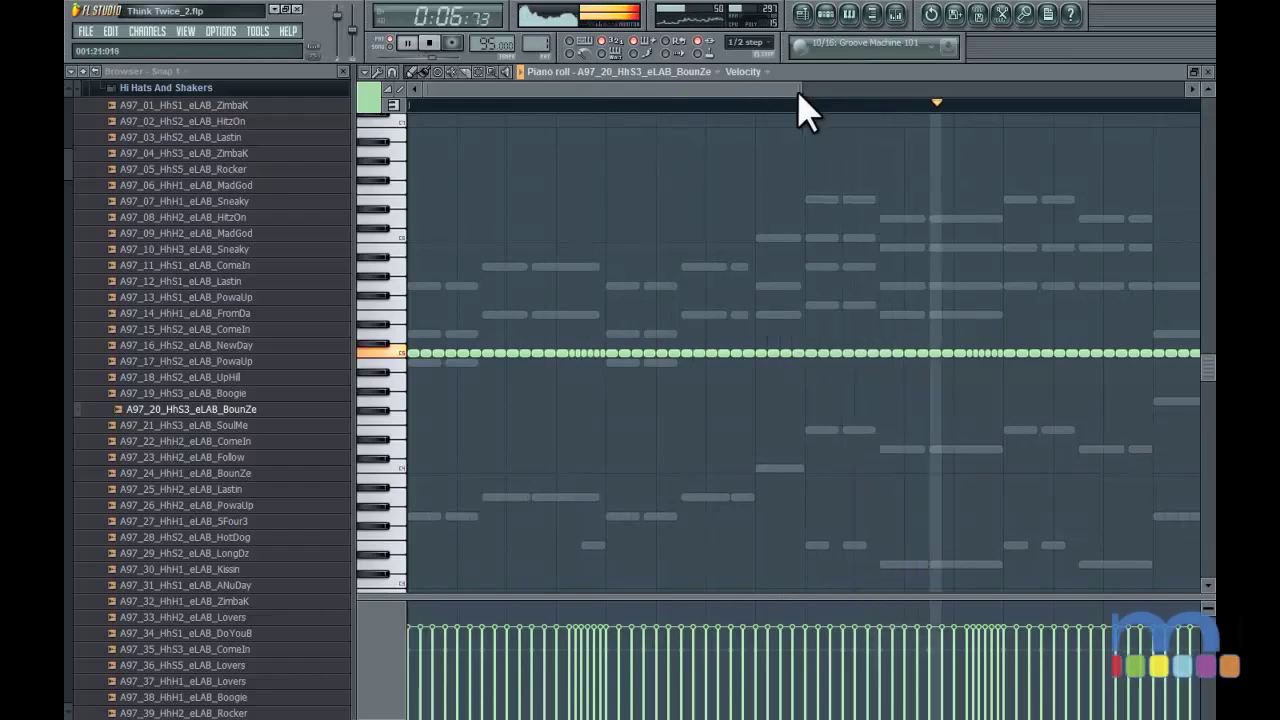
{"action": "left_click_drag", "start_coordinate": [798, 92], "coordinate": [866, 92]}
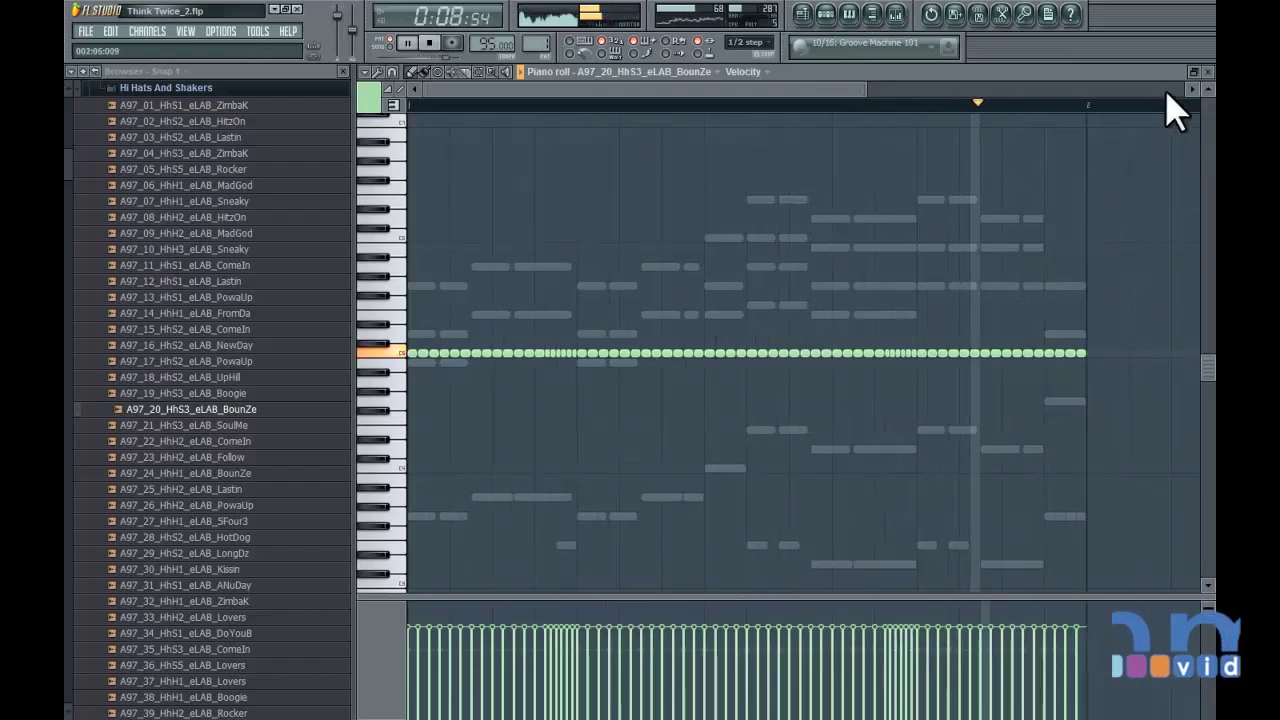
{"action": "key", "text": "space"}
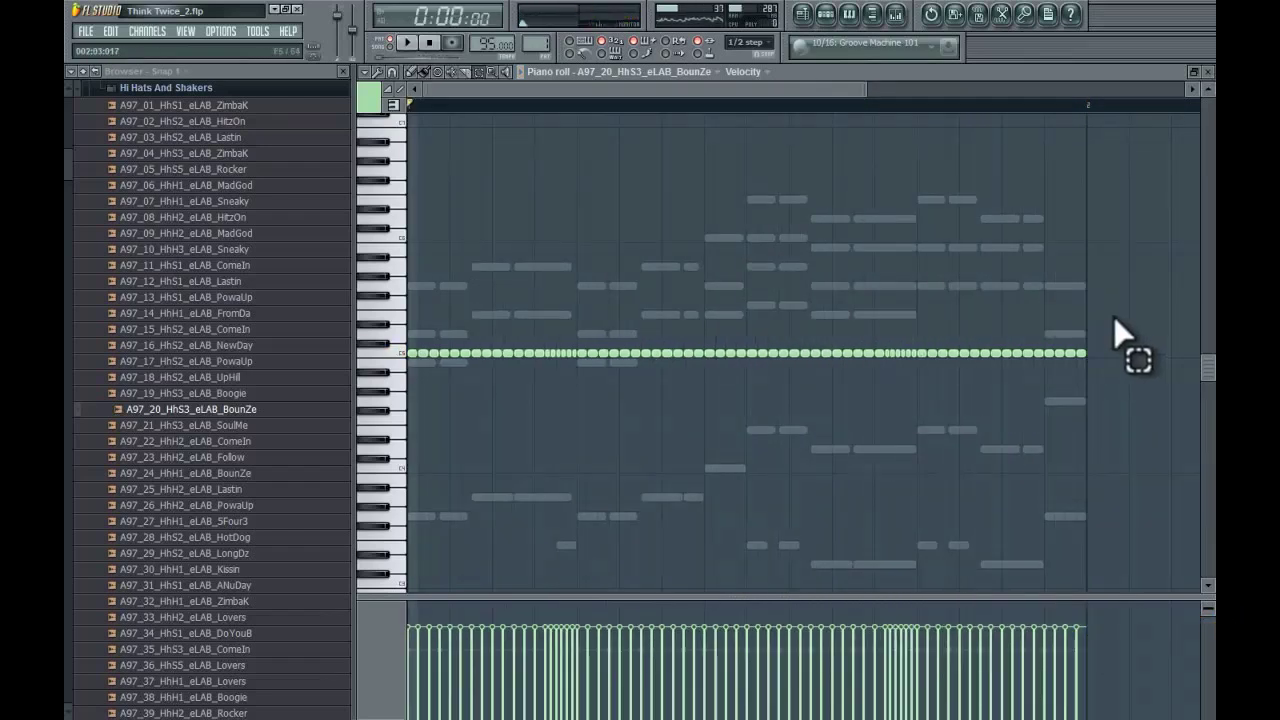
{"action": "left_click_drag", "start_coordinate": [1110, 316], "coordinate": [380, 377]}
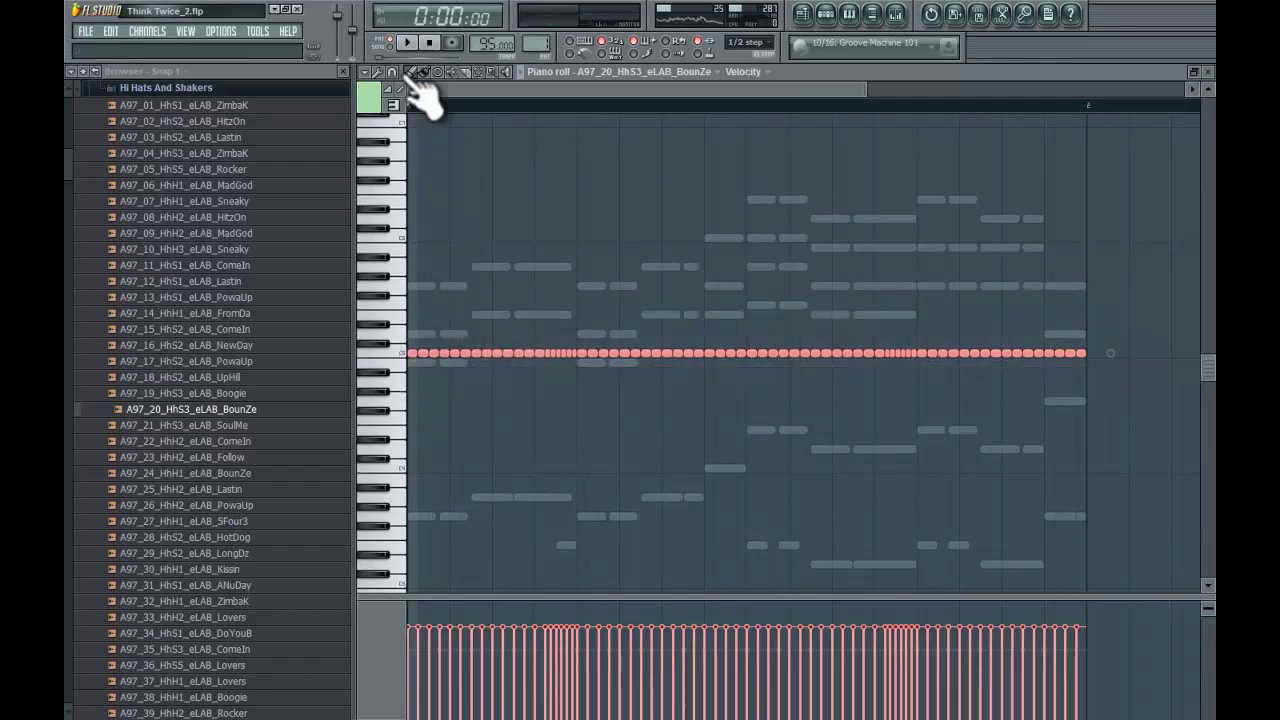
Randomize the selected hi-hat notes' velocities at 68% with Tools > Randomize and accept
{"action": "left_click", "coordinate": [380, 72]}
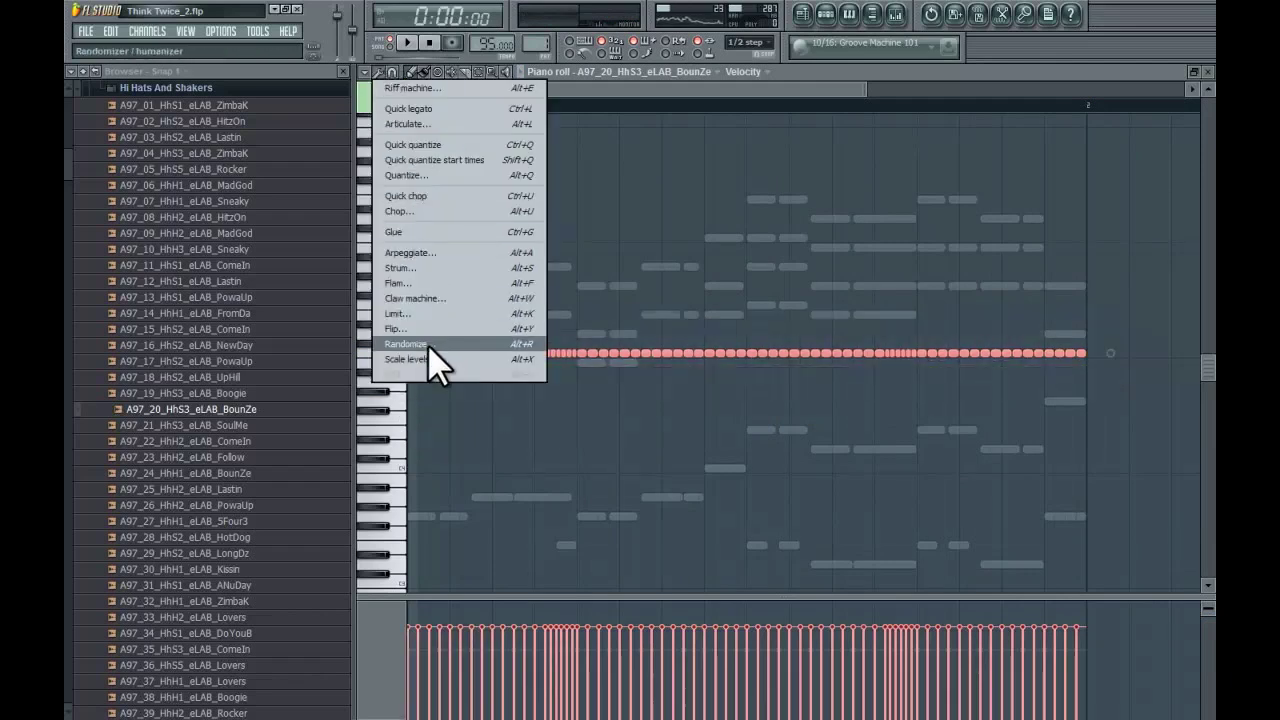
{"action": "left_click", "coordinate": [461, 346]}
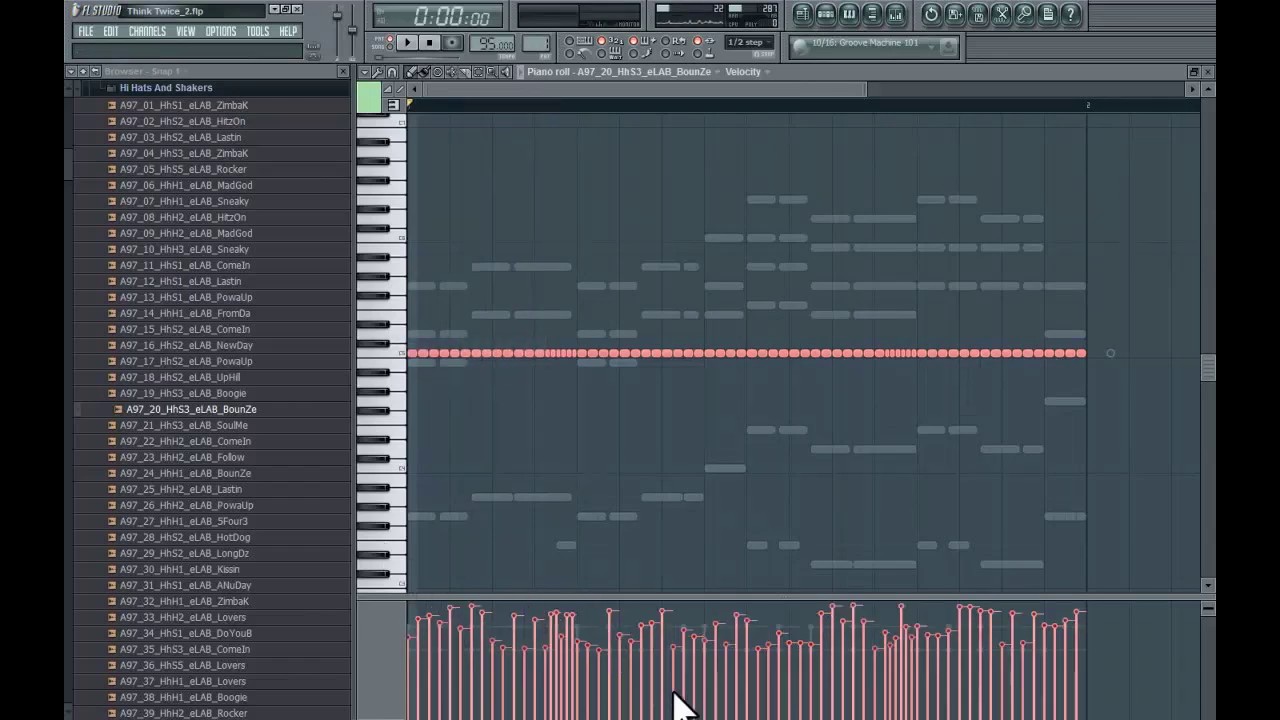
{"action": "left_click_drag", "start_coordinate": [660, 545], "coordinate": [725, 166]}
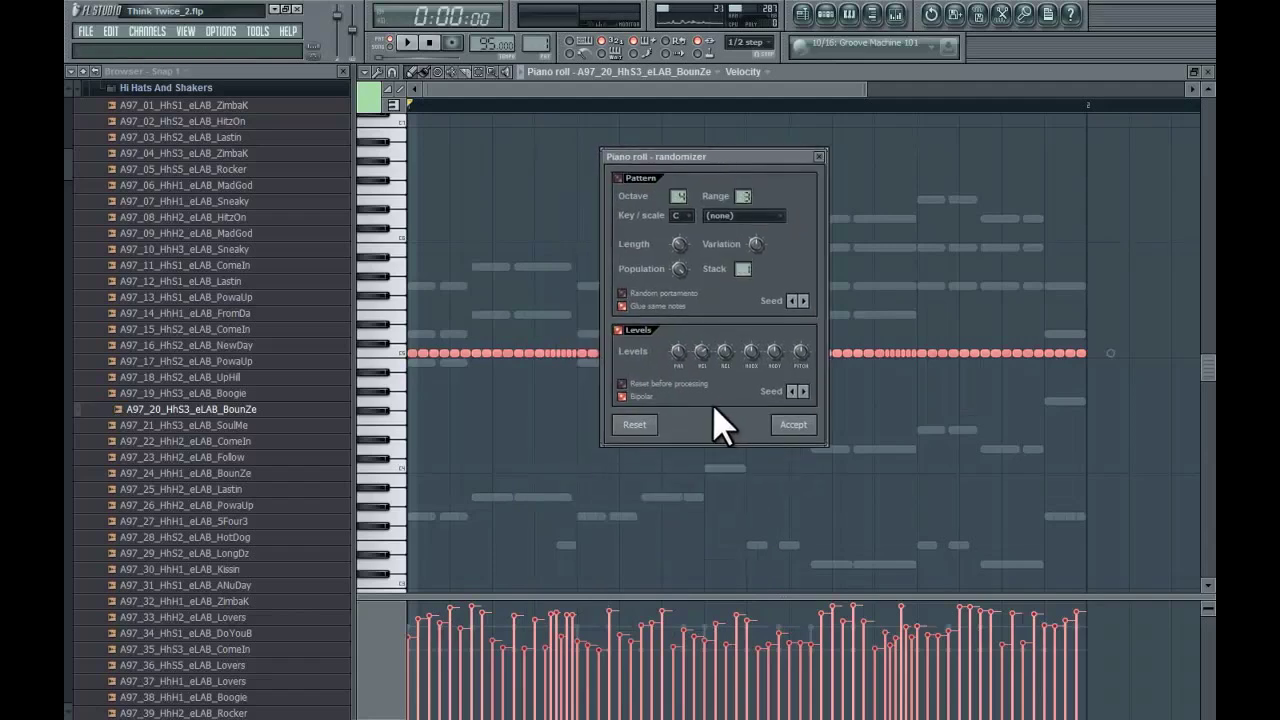
{"action": "left_click_drag", "start_coordinate": [701, 354], "coordinate": [704, 392]}
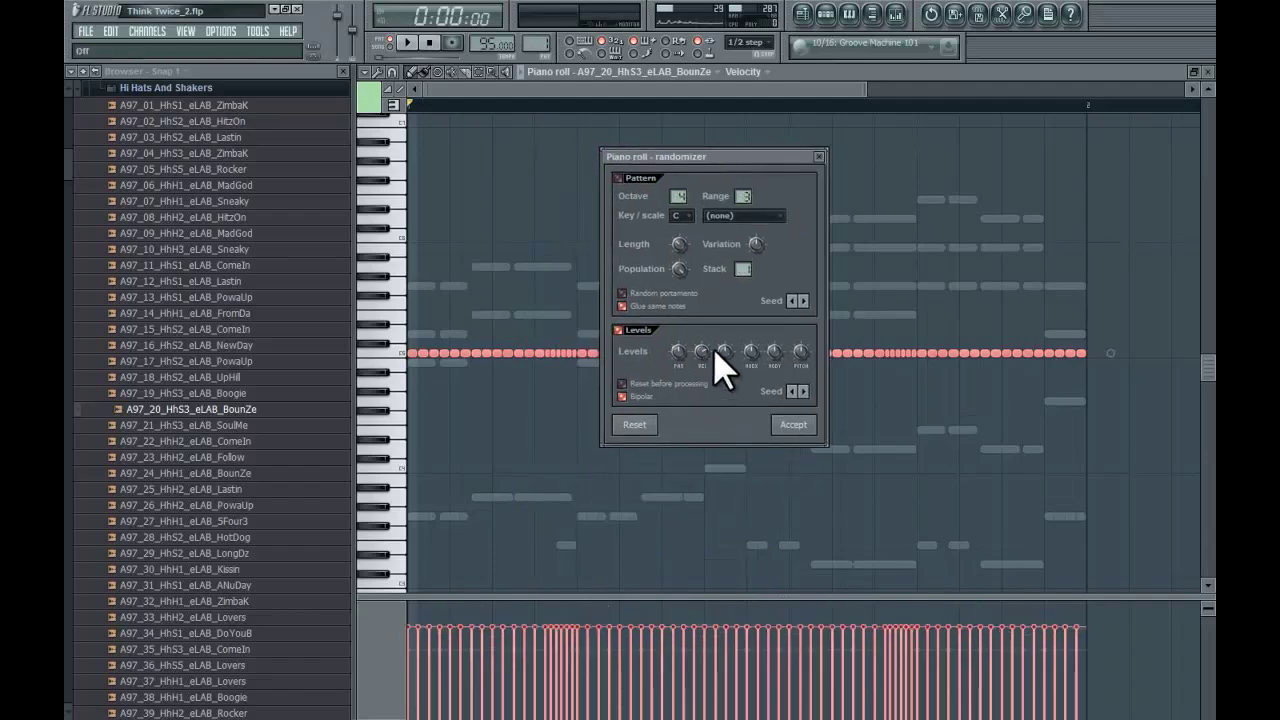
{"action": "left_click_drag", "start_coordinate": [713, 348], "coordinate": [720, 343]}
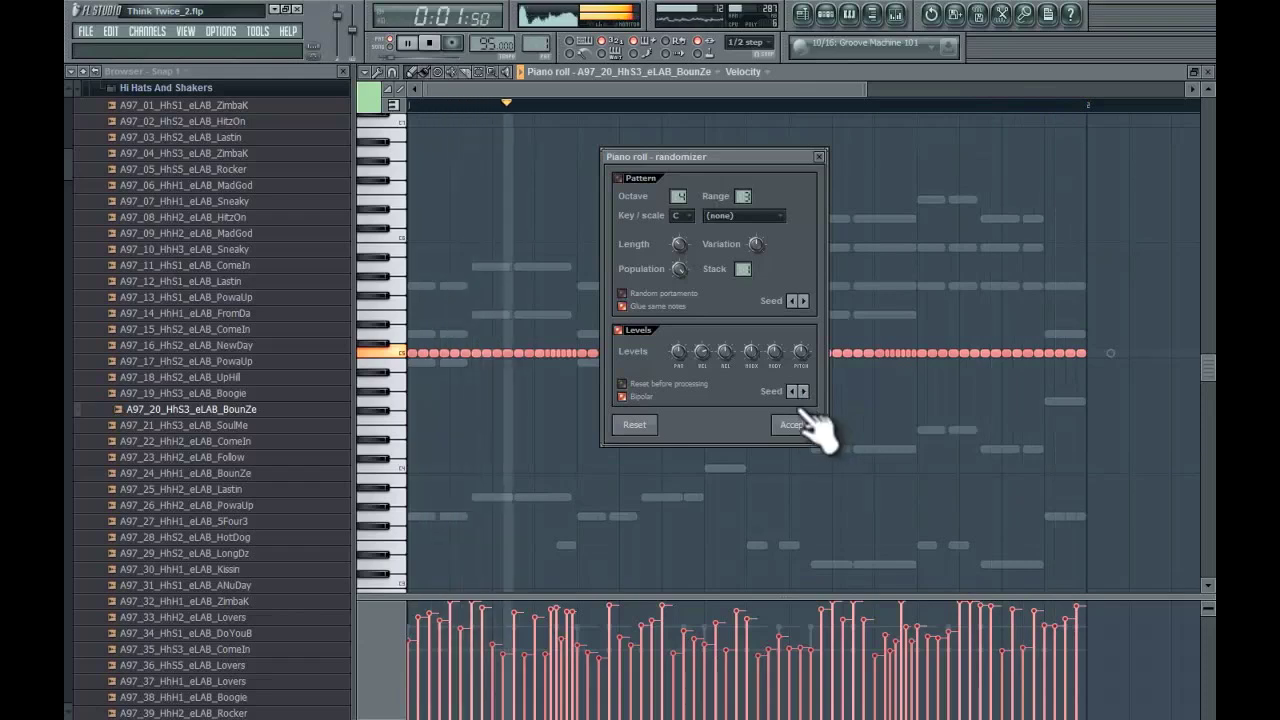
{"action": "left_click", "coordinate": [803, 420]}
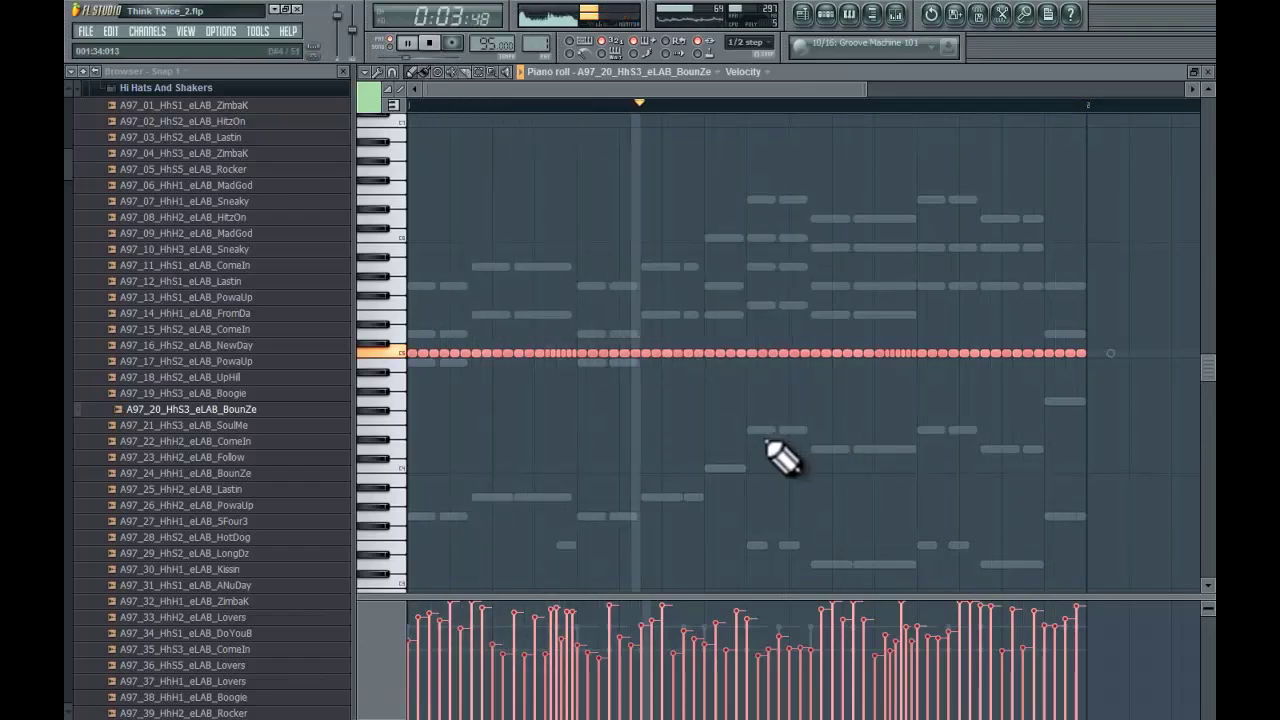
Accept the BounZe notes' property changes, deselect them, play them back and close the piano roll
{"action": "key", "text": "space"}
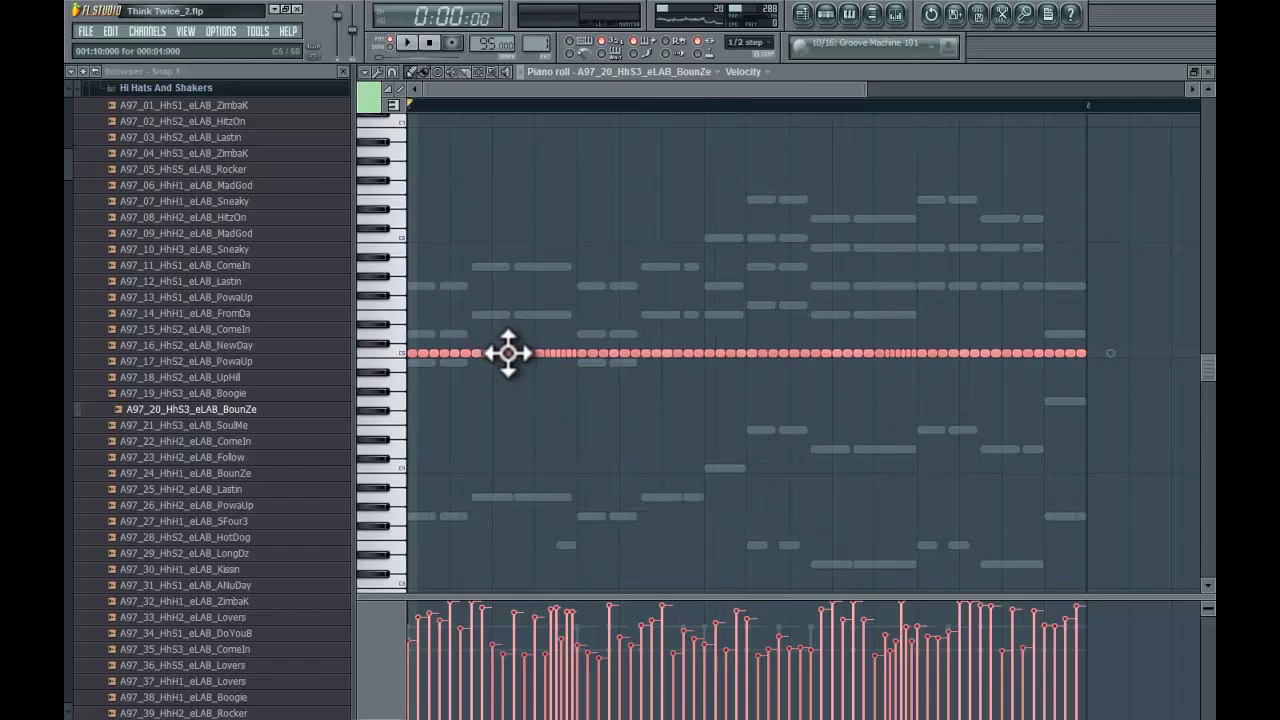
{"action": "double_click", "coordinate": [508, 352]}
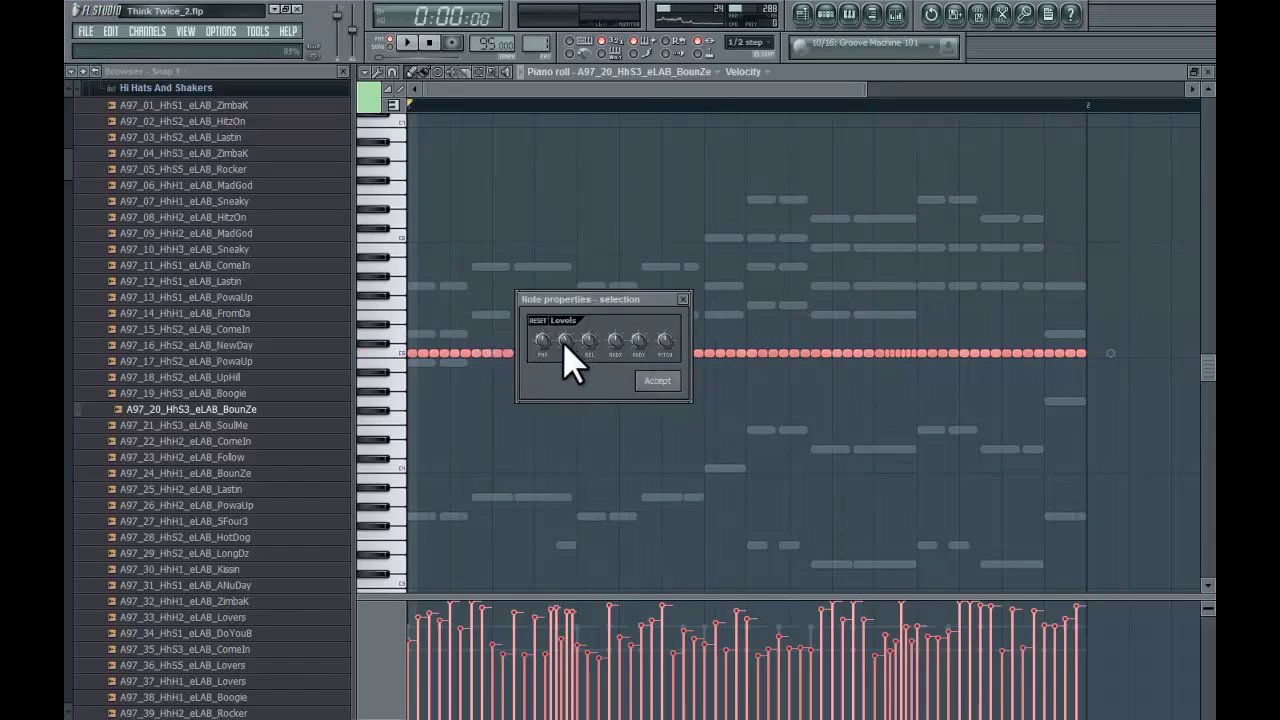
{"action": "left_click", "coordinate": [657, 382]}
{"action": "left_click", "coordinate": [645, 425]}
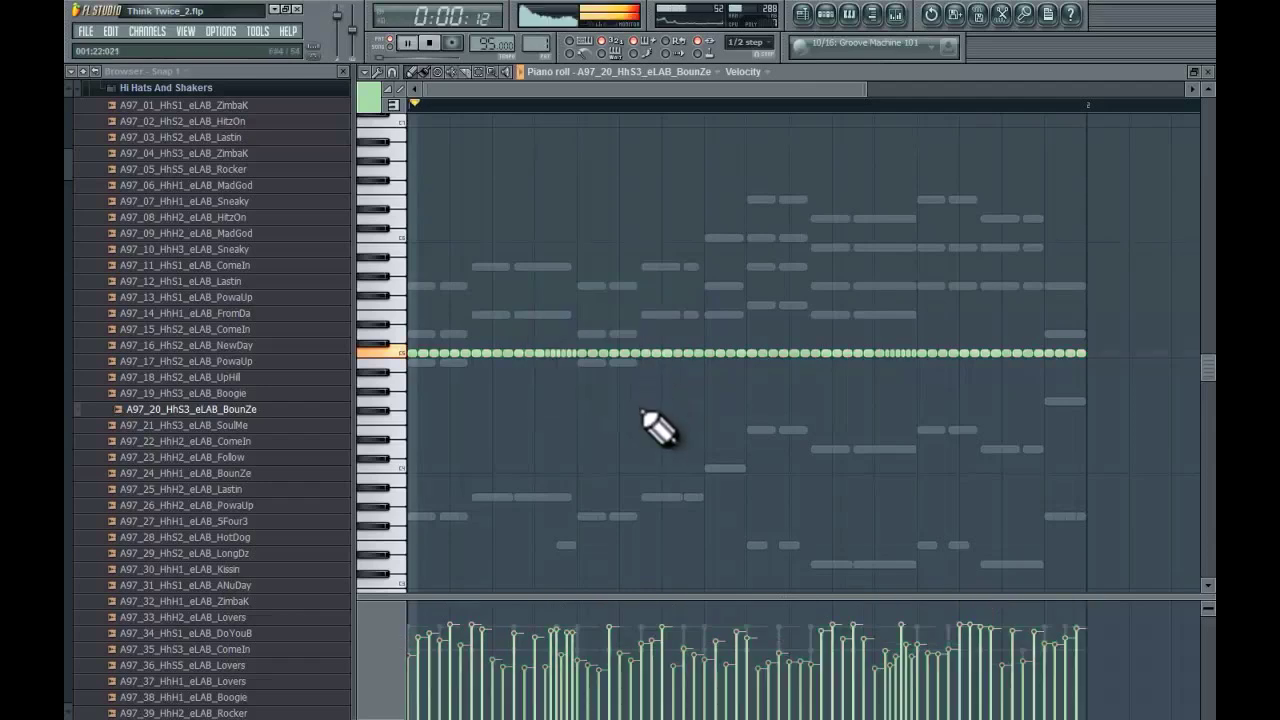
{"action": "key", "text": "space"}
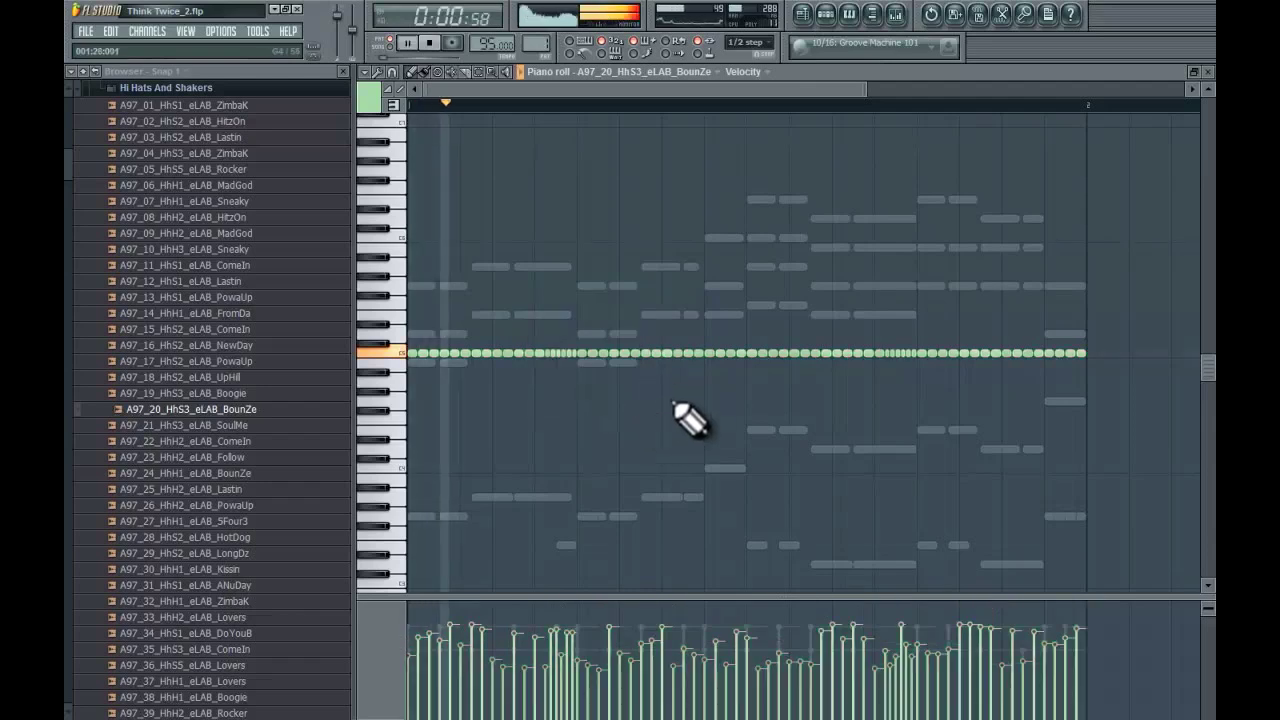
{"action": "left_click", "coordinate": [1210, 74]}
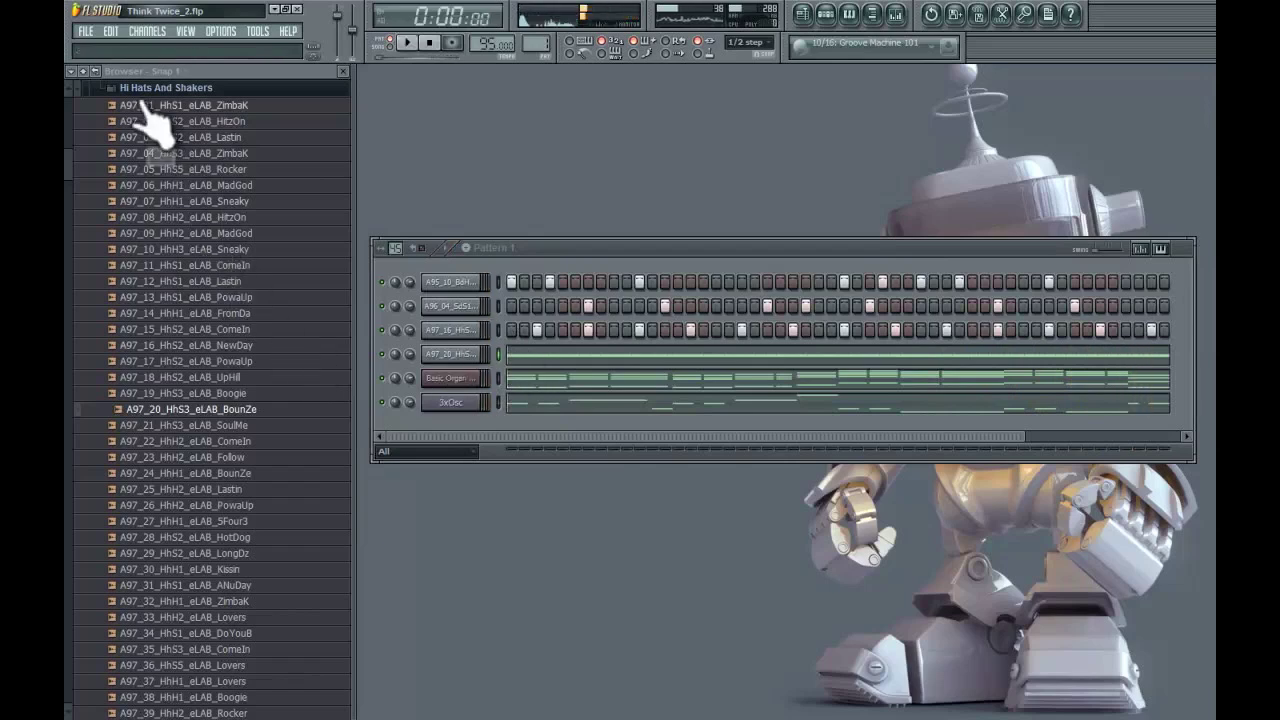
Browse to Packs > Tupac, The Runners & Basement Beats > Clapz
{"action": "key", "text": "space"}
{"action": "left_click", "coordinate": [109, 87]}
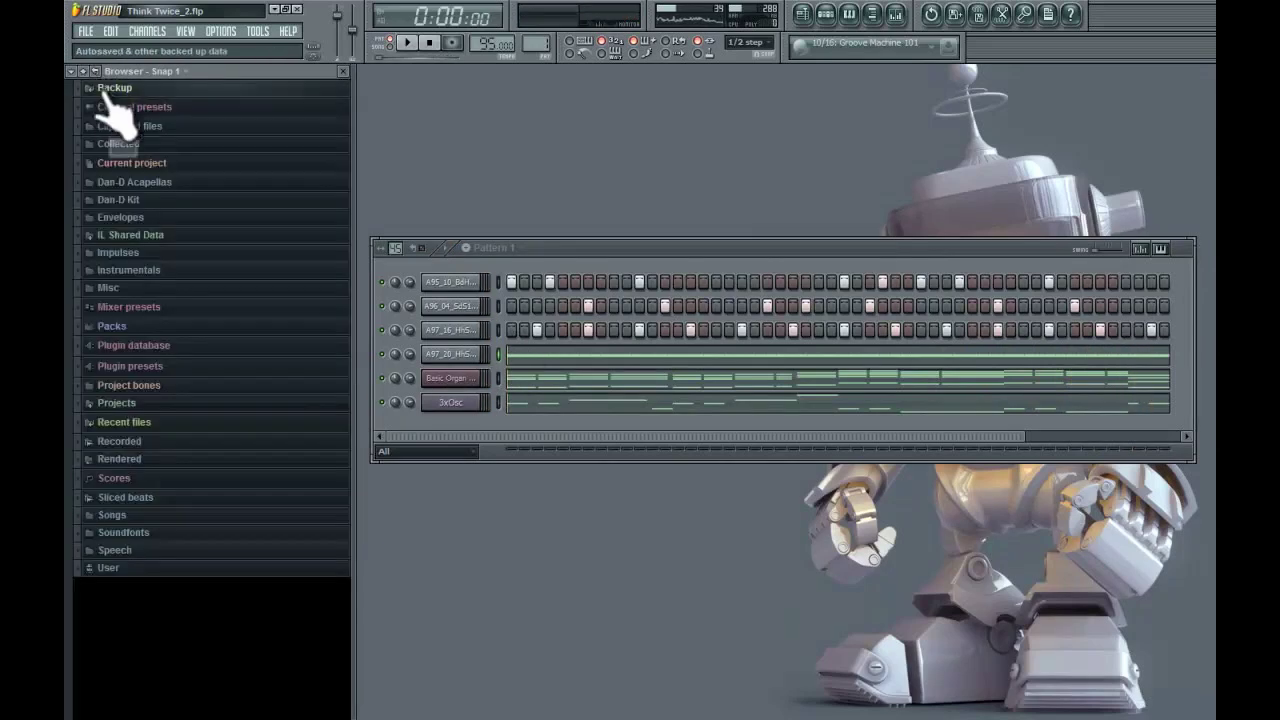
{"action": "left_click", "coordinate": [160, 326]}
{"action": "scroll", "coordinate": [166, 260], "scroll_direction": "up", "scroll_amount": 2}
{"action": "scroll", "coordinate": [180, 250], "scroll_direction": "down", "scroll_amount": 9}
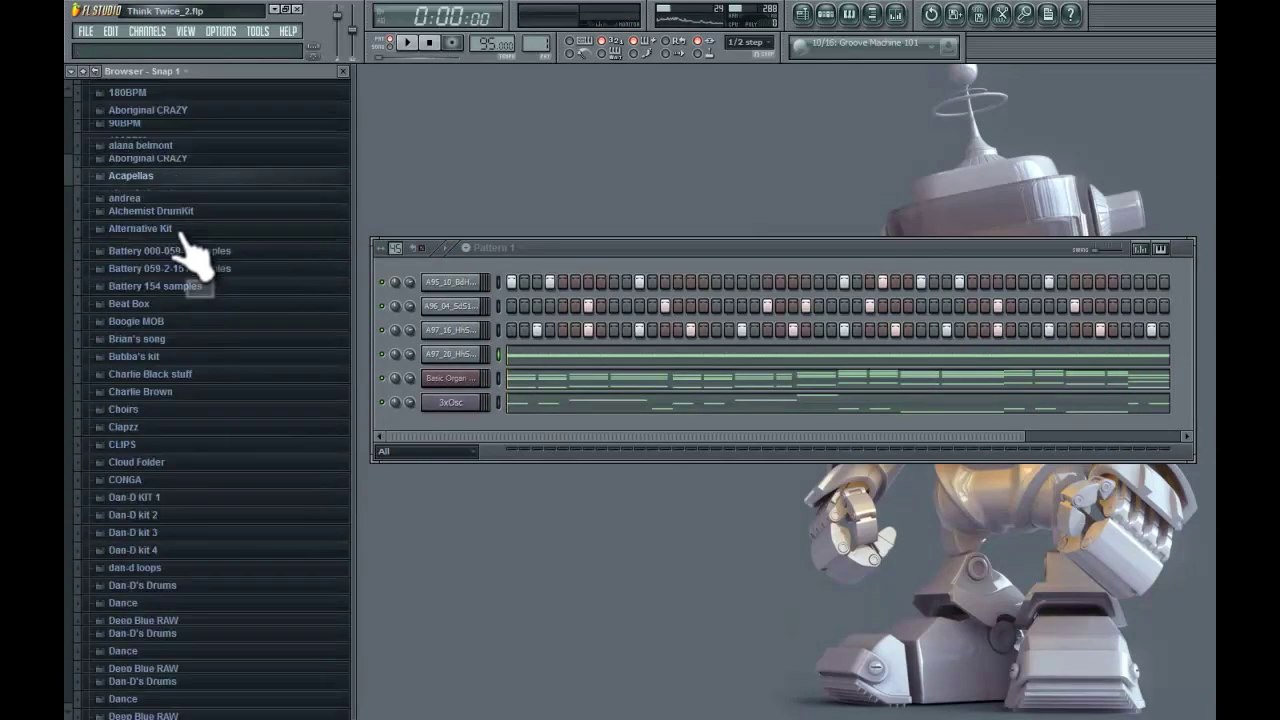
{"action": "scroll", "coordinate": [198, 270], "scroll_direction": "down", "scroll_amount": 12}
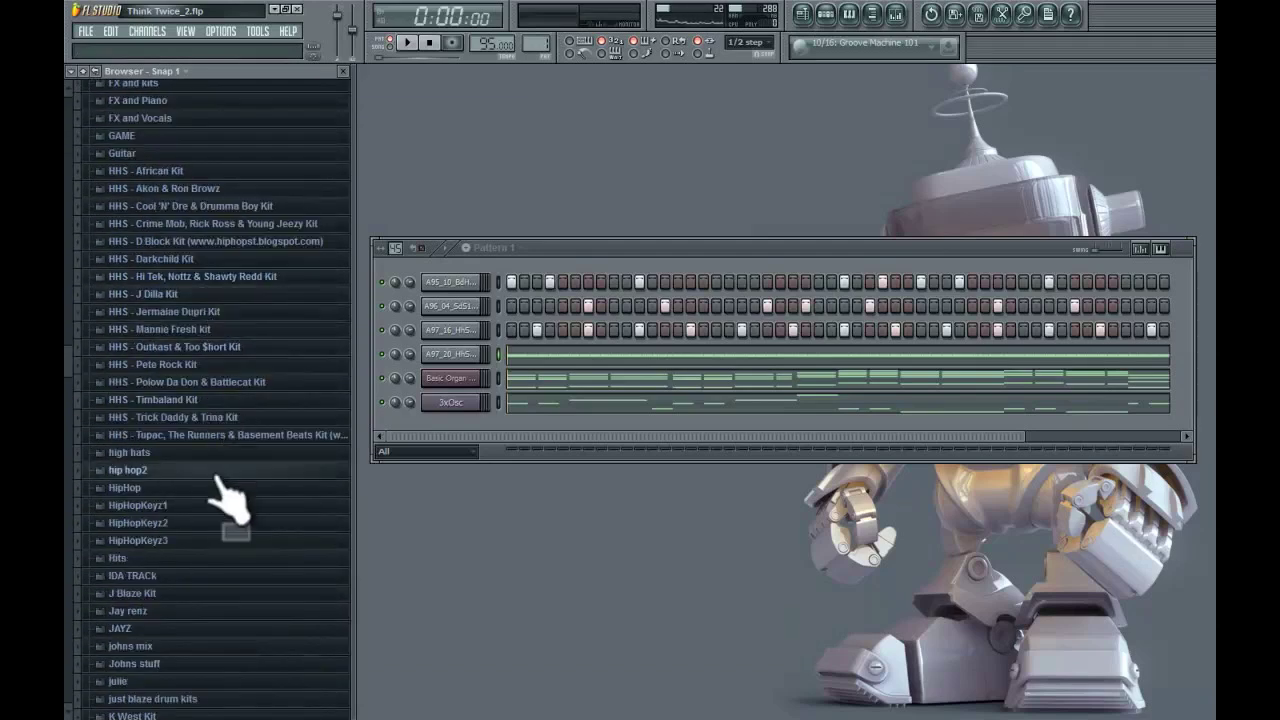
{"action": "left_click", "coordinate": [215, 436]}
{"action": "left_click", "coordinate": [152, 456]}
Audition Clap (1) through Clap (5) and others, then add Clap (7) as a new channel
{"action": "left_click", "coordinate": [158, 470]}
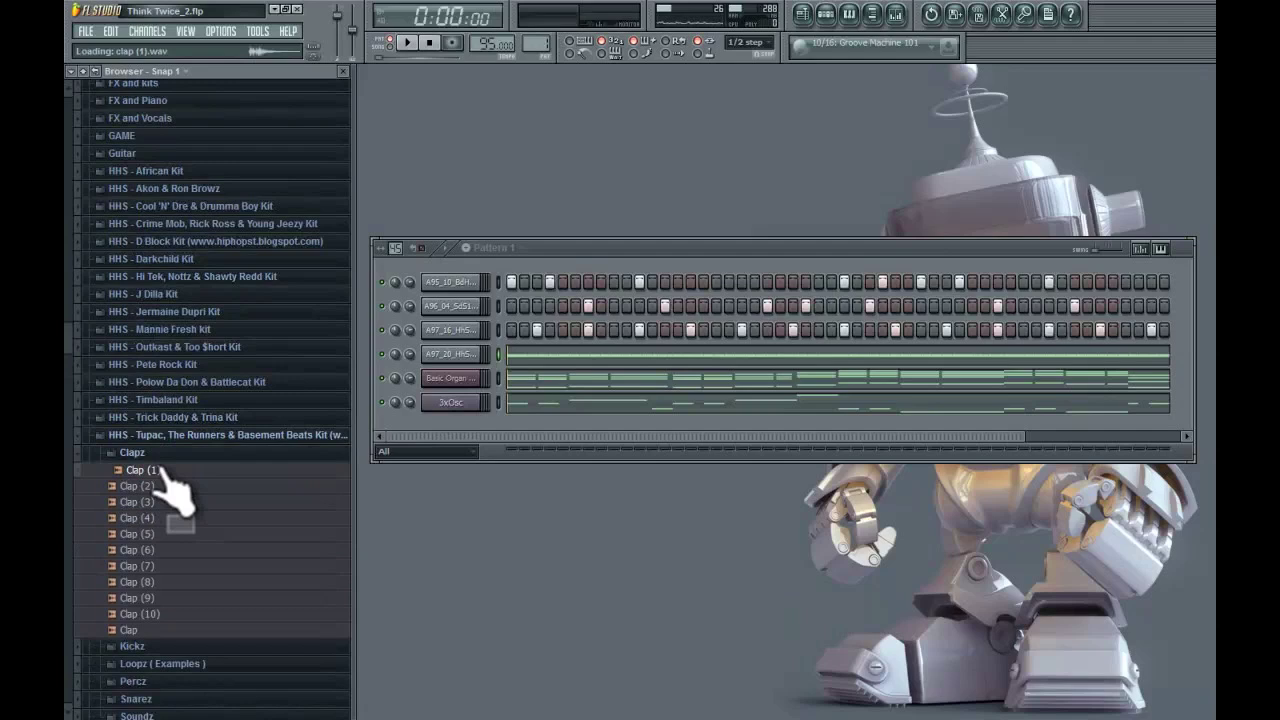
{"action": "left_click", "coordinate": [165, 486]}
{"action": "left_click", "coordinate": [175, 502]}
{"action": "left_click", "coordinate": [182, 518]}
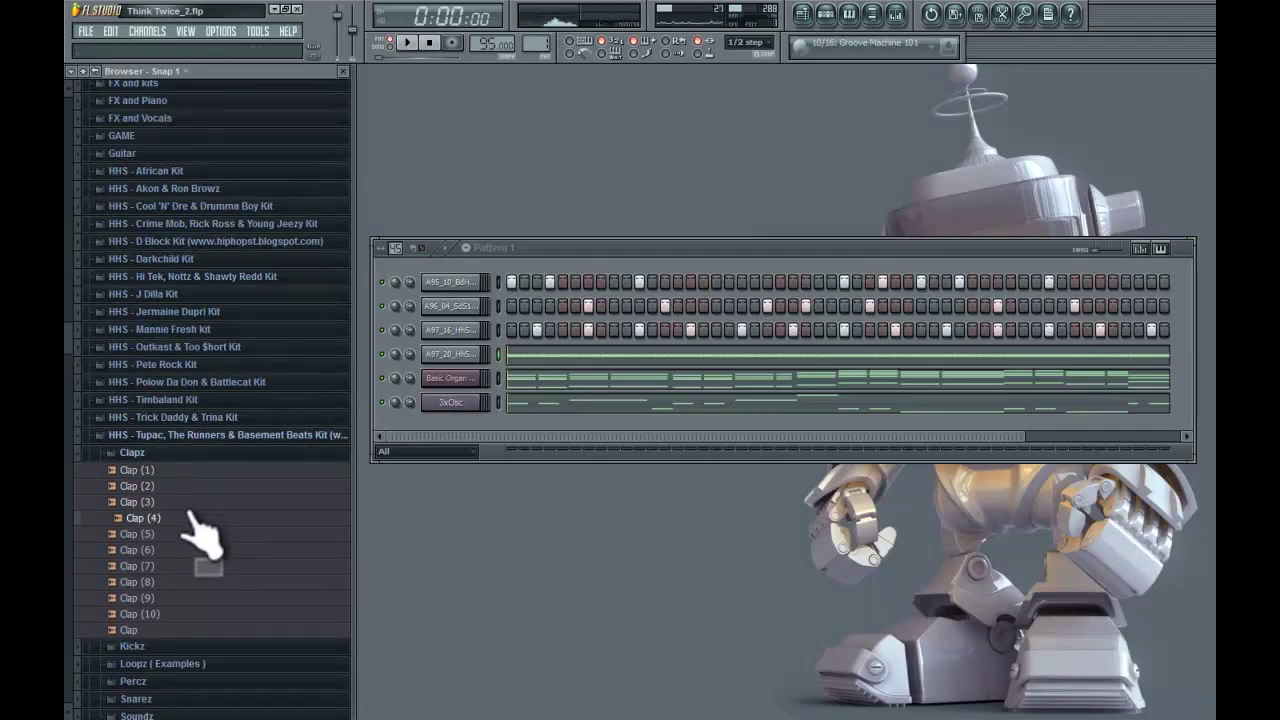
{"action": "left_click", "coordinate": [186, 534]}
{"action": "left_click", "coordinate": [184, 566]}
{"action": "left_click", "coordinate": [180, 581]}
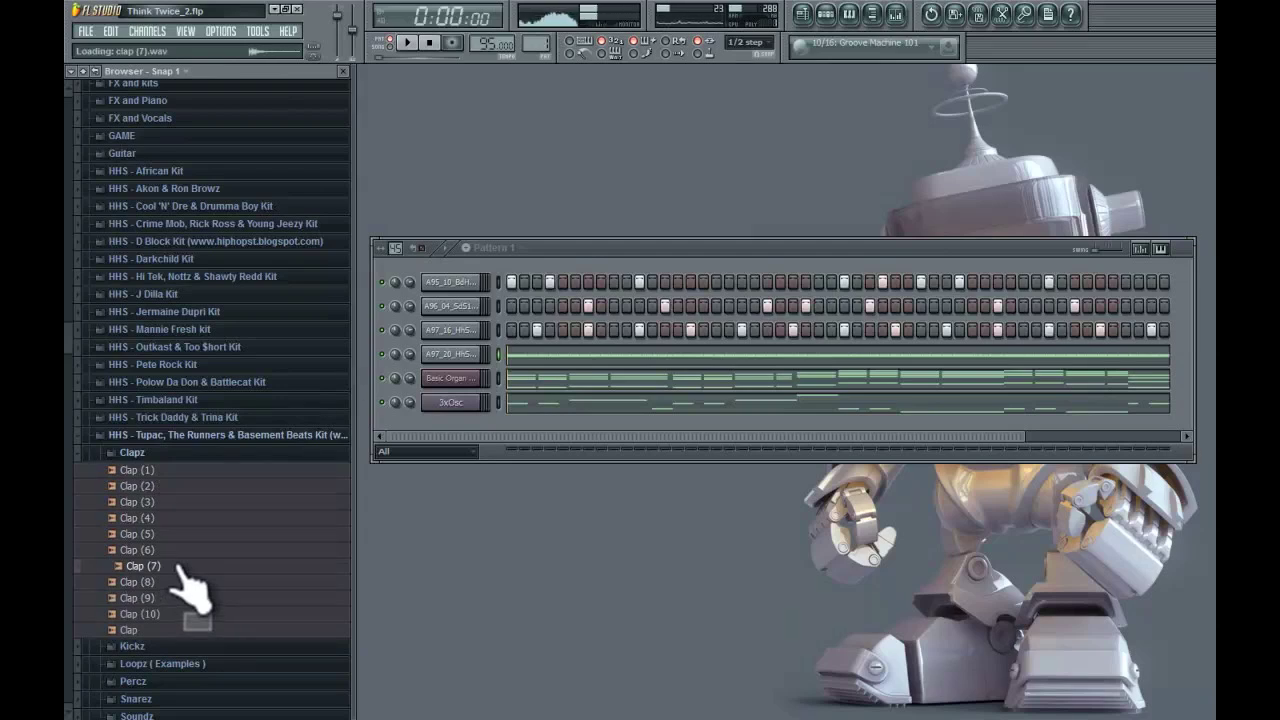
{"action": "left_click_drag", "start_coordinate": [180, 568], "coordinate": [503, 318]}
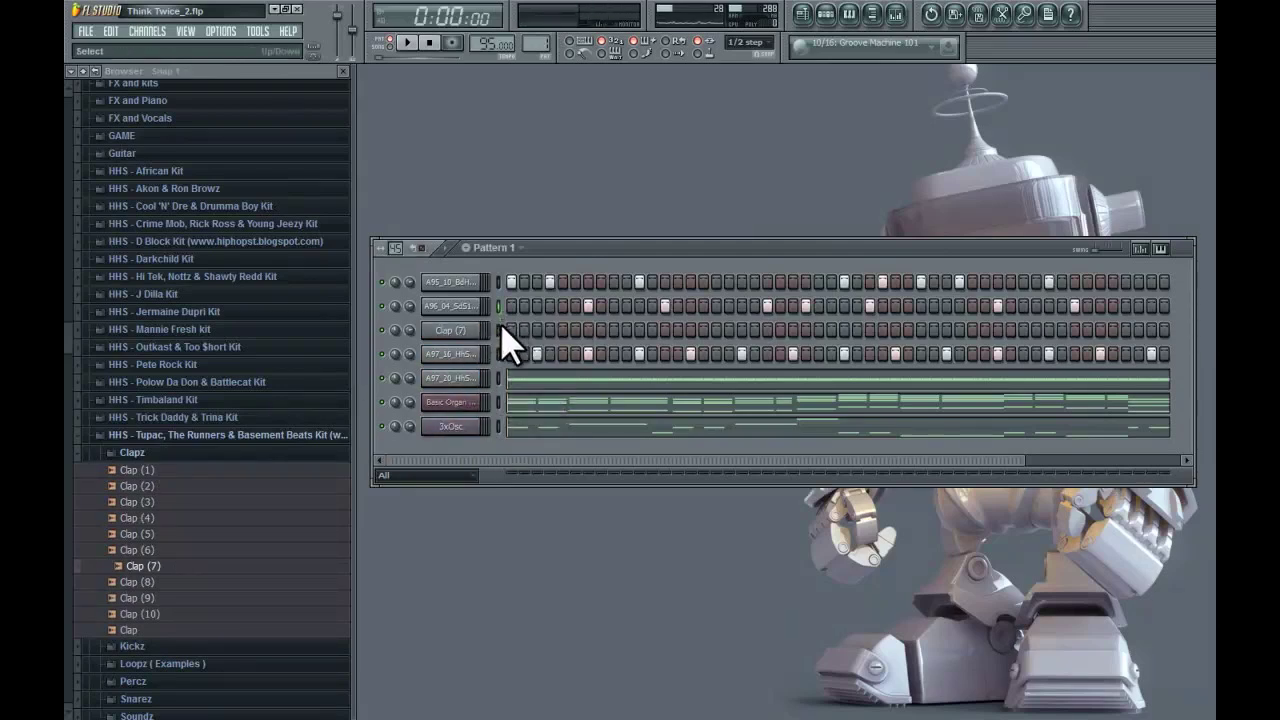
Paste the snare row's steps onto the clap channel and play the pattern
{"action": "key", "text": "ctrl+v"}
{"action": "key", "text": "space"}
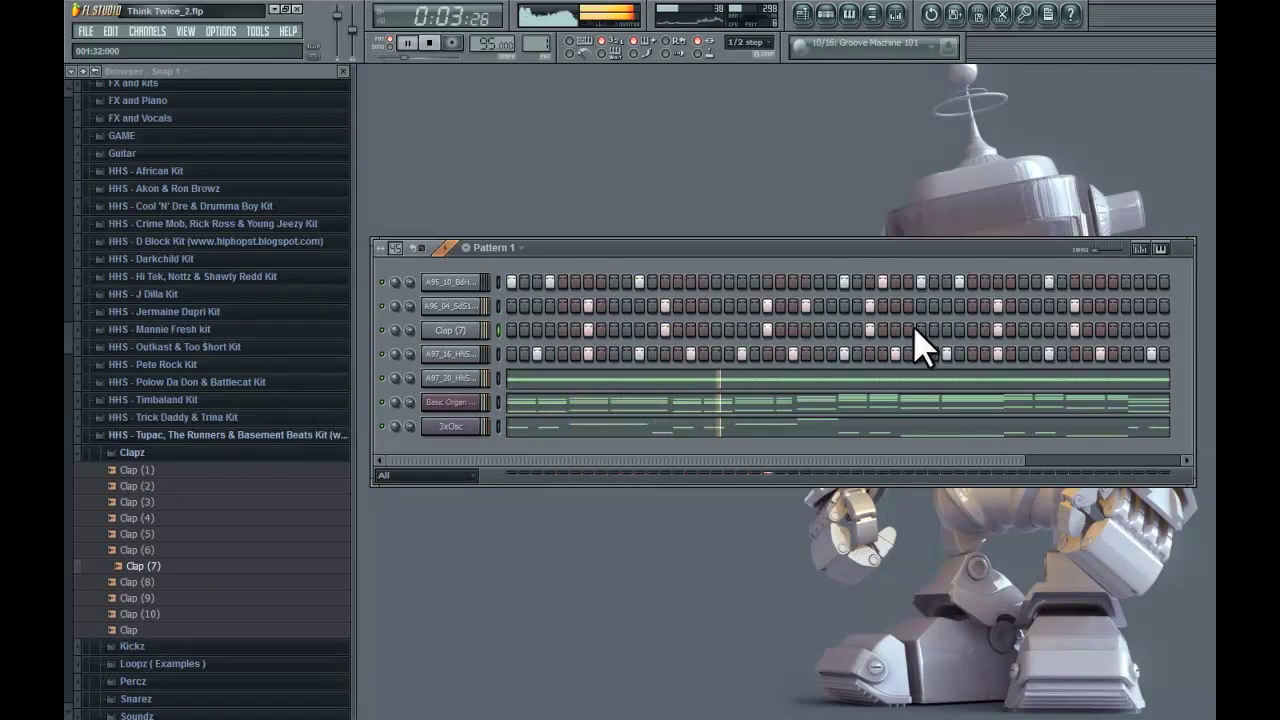
{"action": "left_click", "coordinate": [1041, 462]}
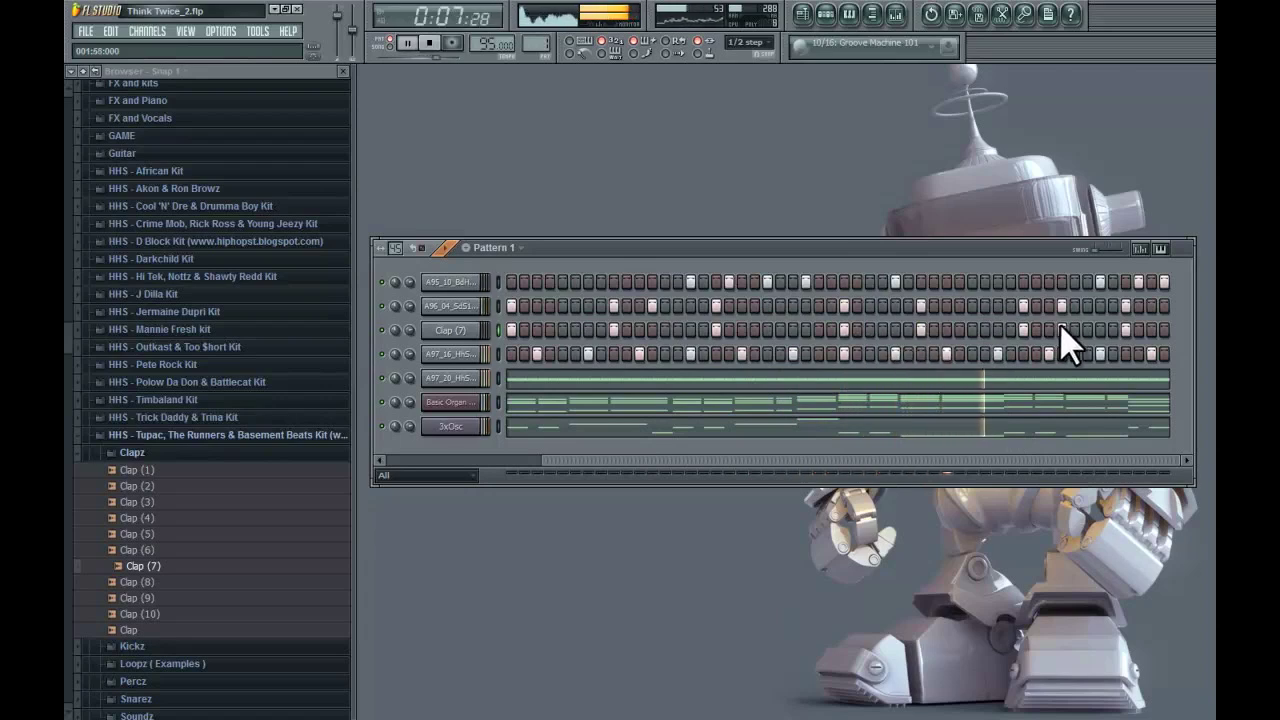
{"action": "left_click_drag", "start_coordinate": [1080, 464], "coordinate": [514, 371]}
Open Clap (7) channel settings and the full-width mixer, and select the clap effects insert
{"action": "key", "text": "space"}
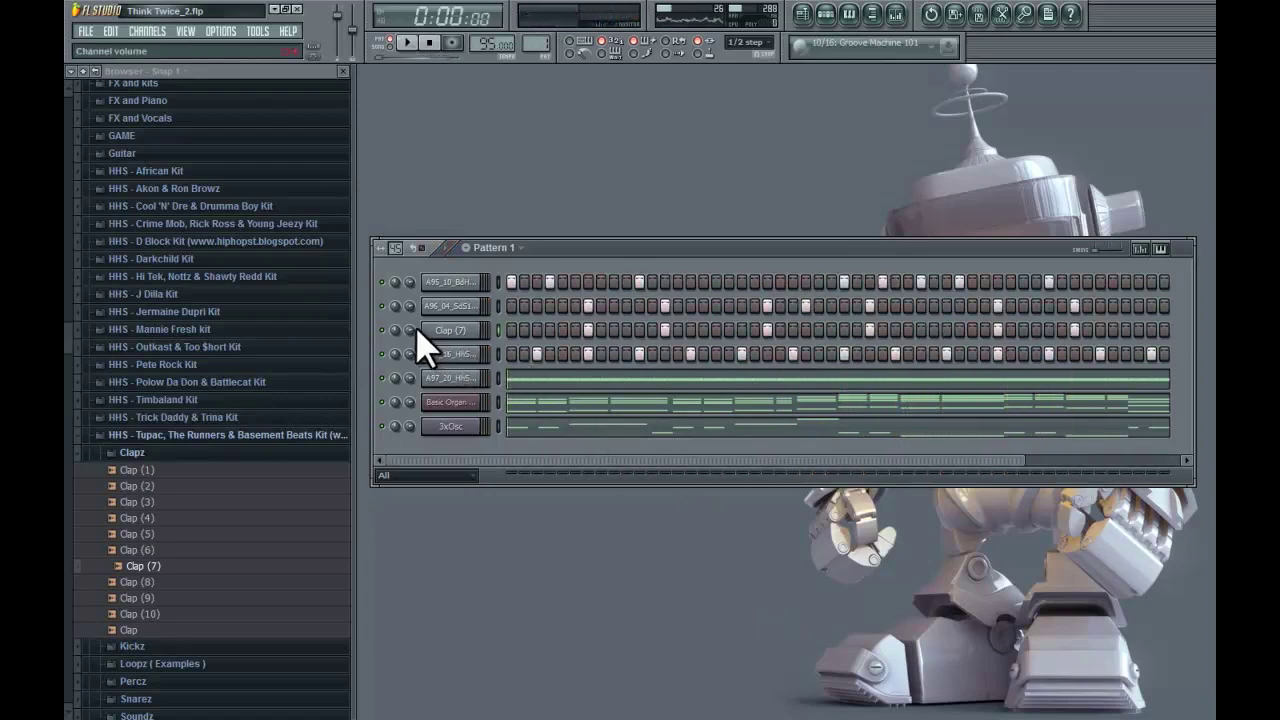
{"action": "left_click", "coordinate": [440, 331]}
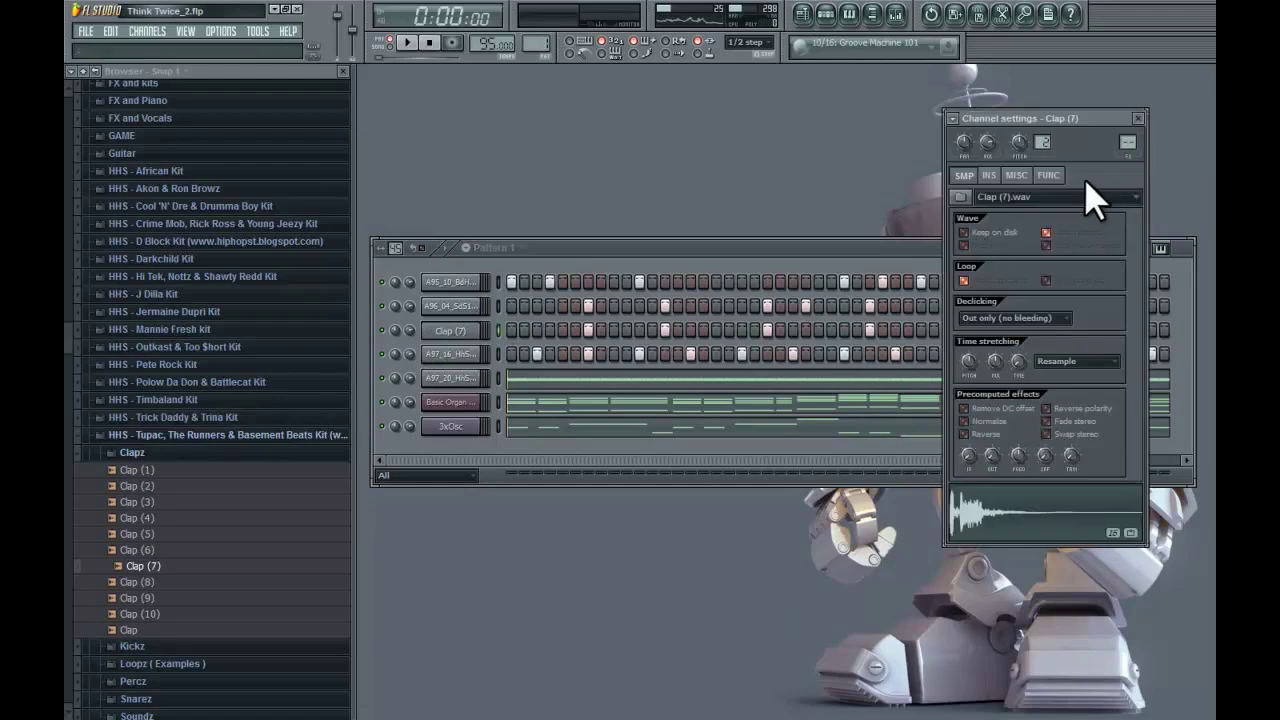
{"action": "left_click", "coordinate": [898, 16]}
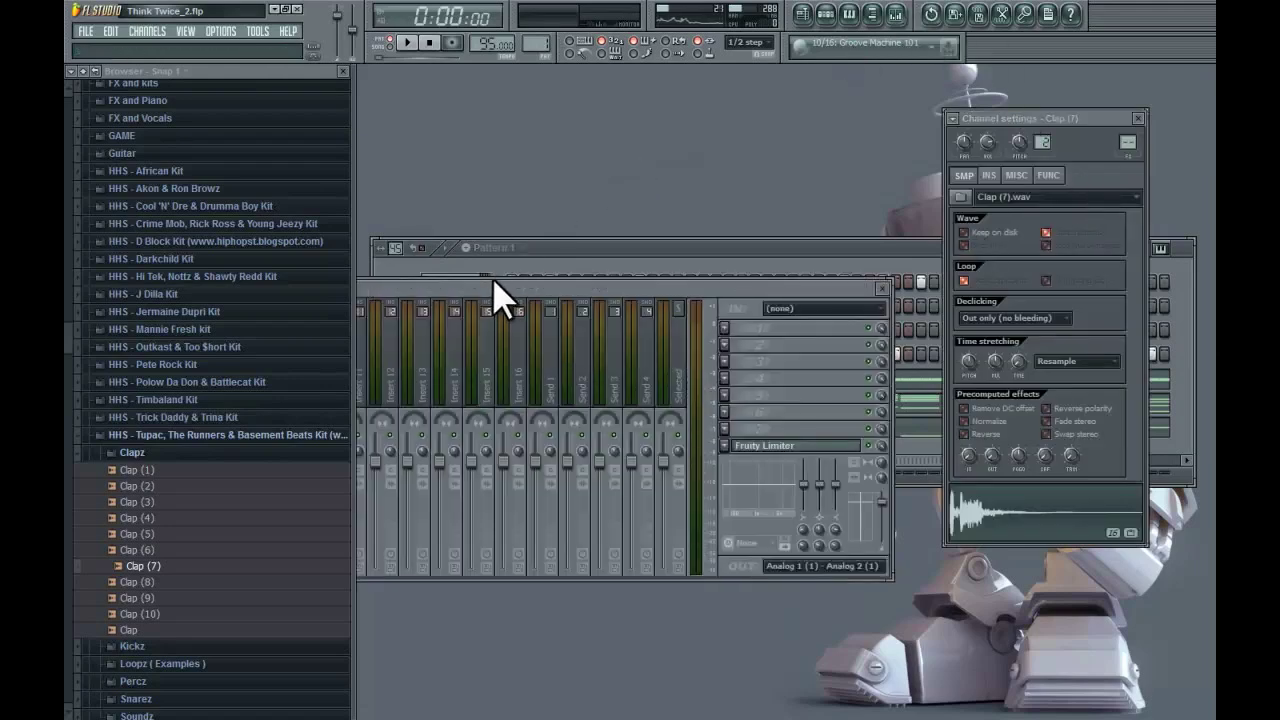
{"action": "double_click", "coordinate": [632, 289]}
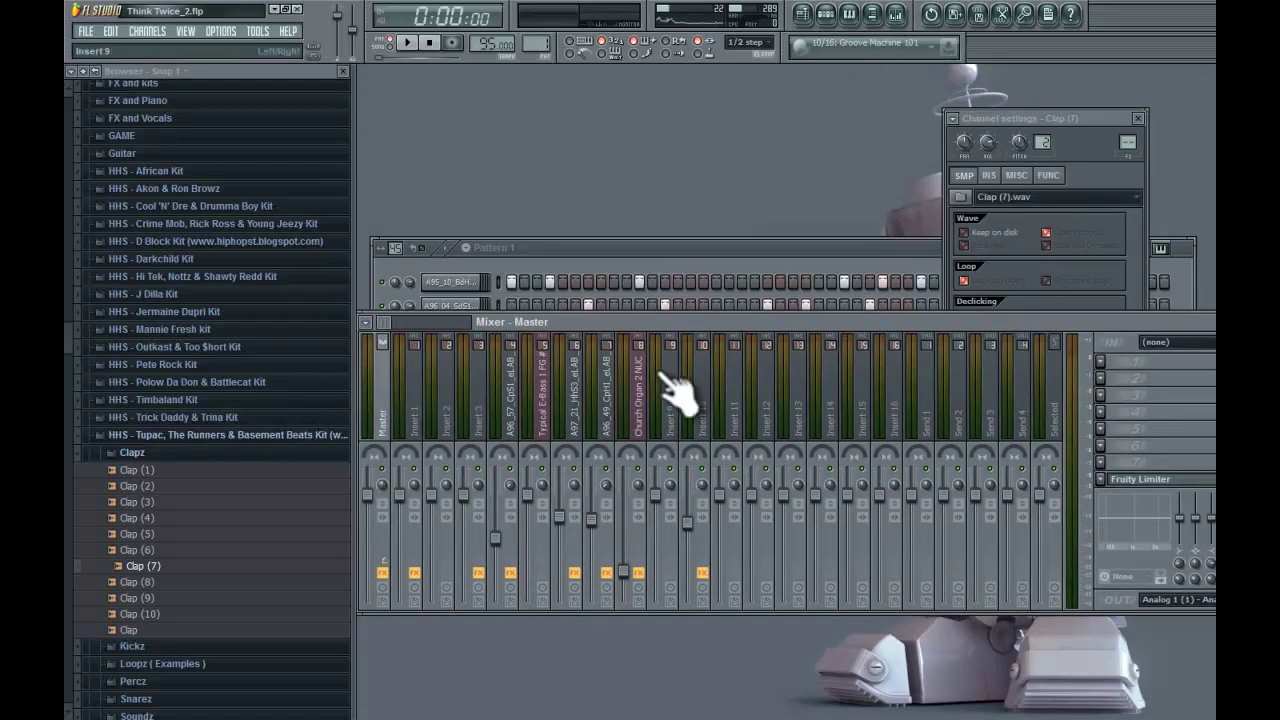
{"action": "key", "text": "space"}
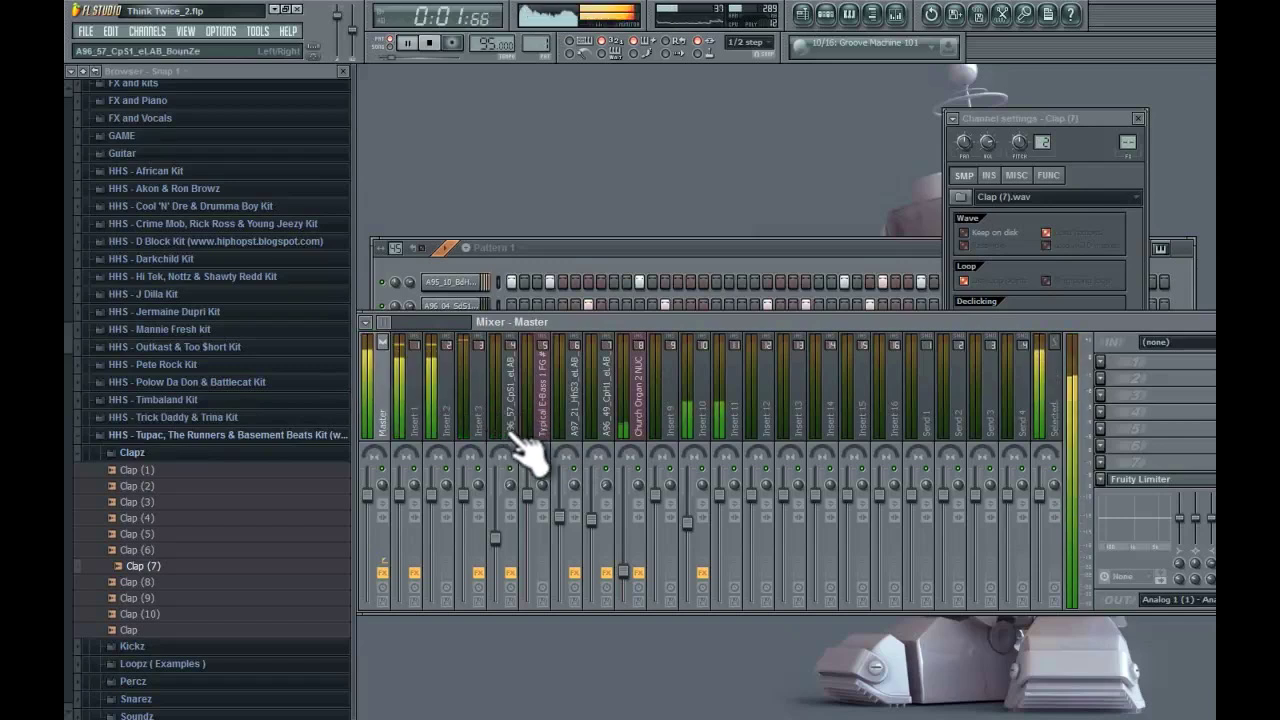
{"action": "left_click", "coordinate": [515, 428]}
Play the pattern to hear the clap through the A96_57_CpS1_eLAB_BounZe insert effects
{"action": "key", "text": "space"}
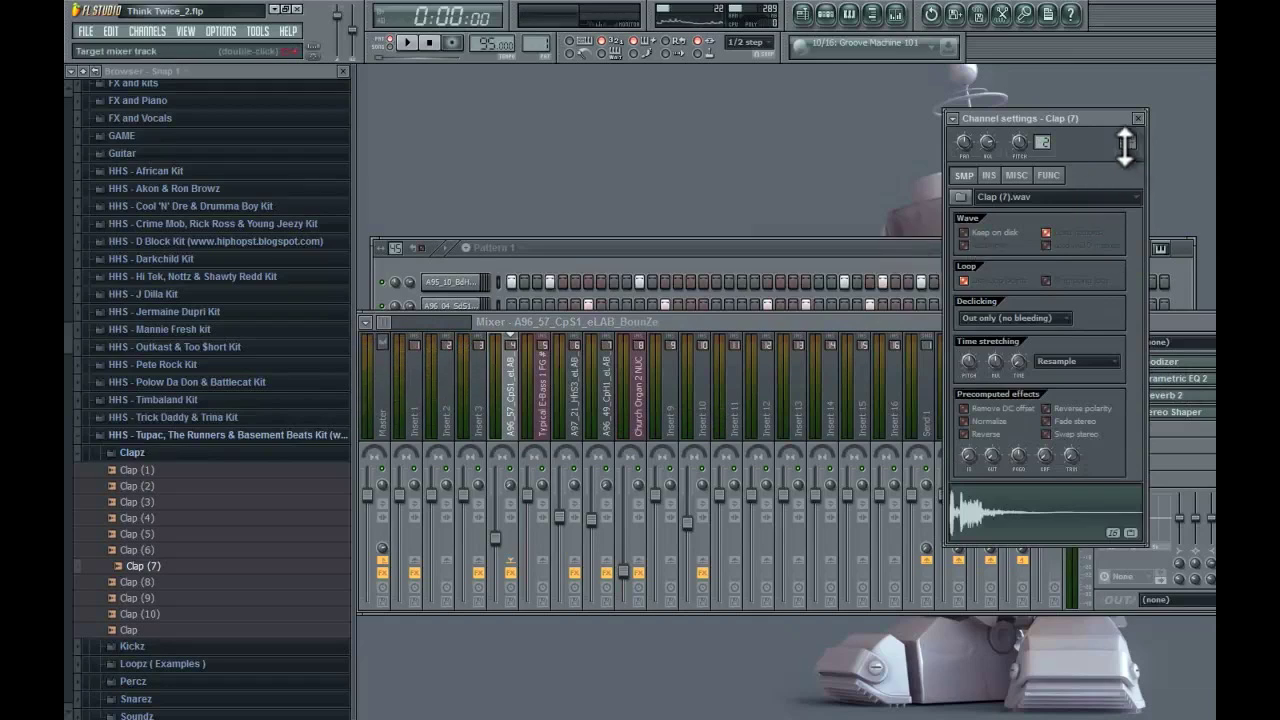
{"action": "key", "text": "space"}
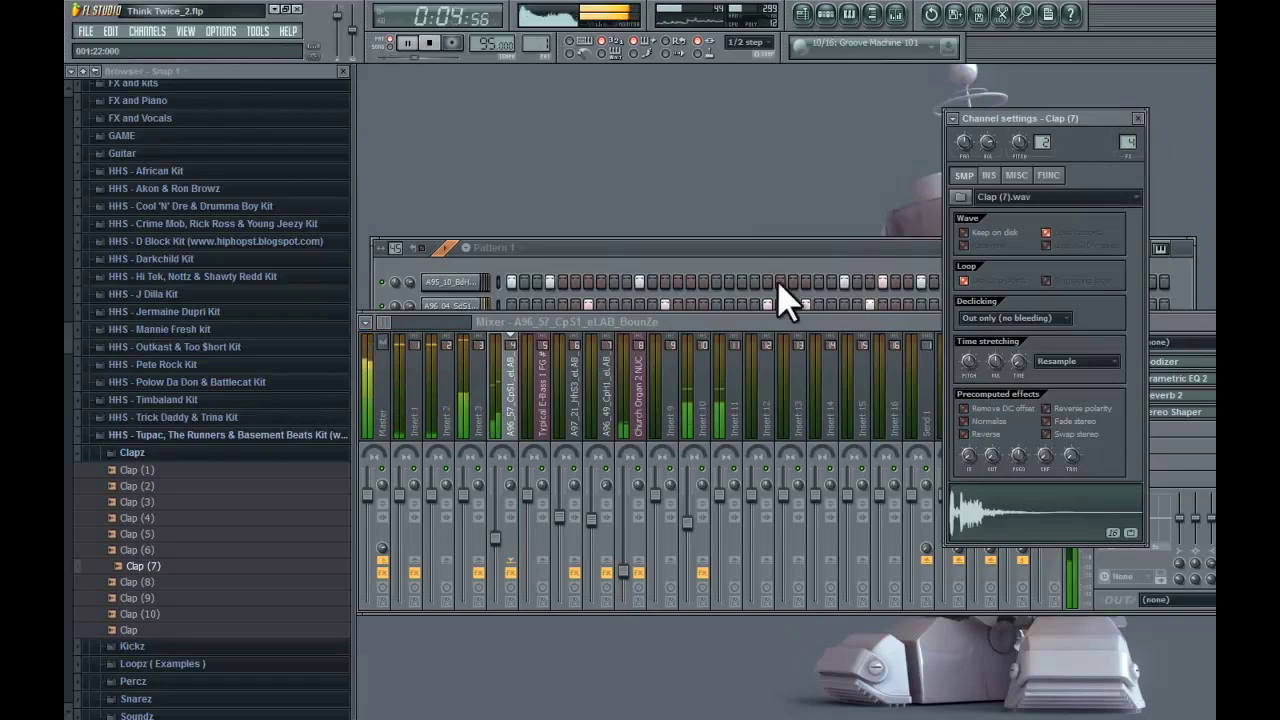
{"action": "key", "text": "space"}
{"action": "left_click", "coordinate": [513, 480]}
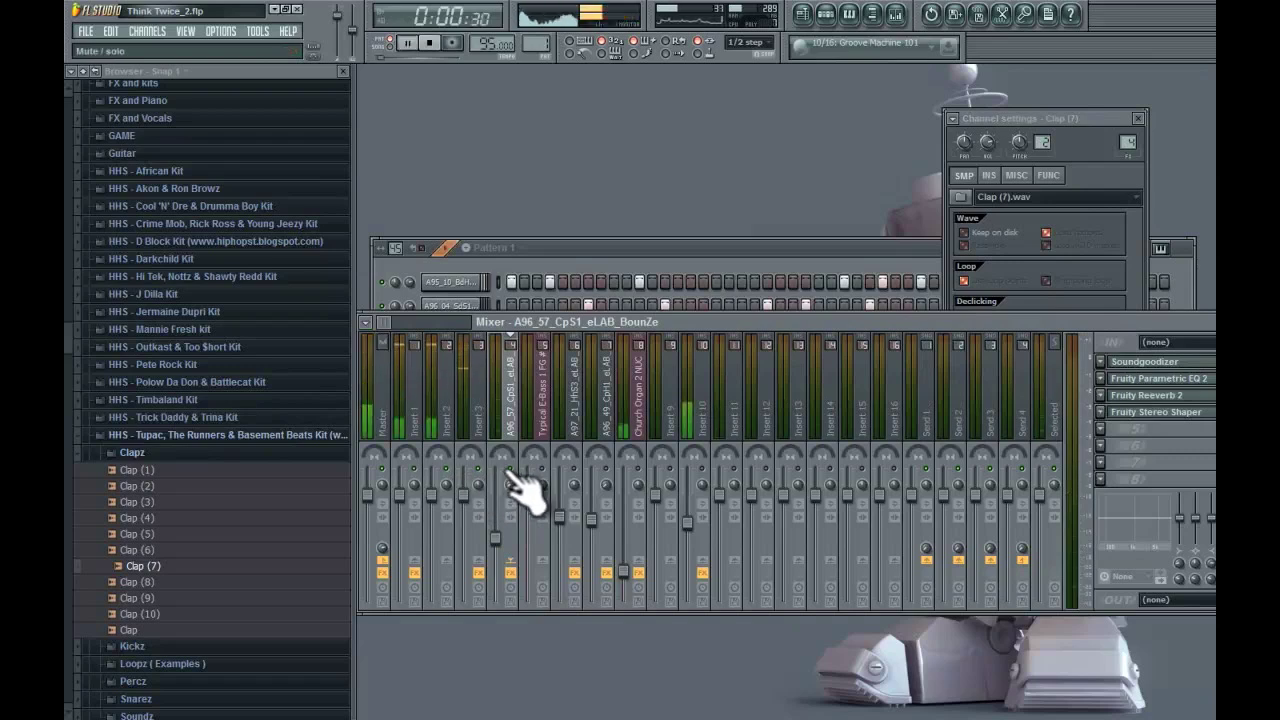
{"action": "key", "text": "space"}
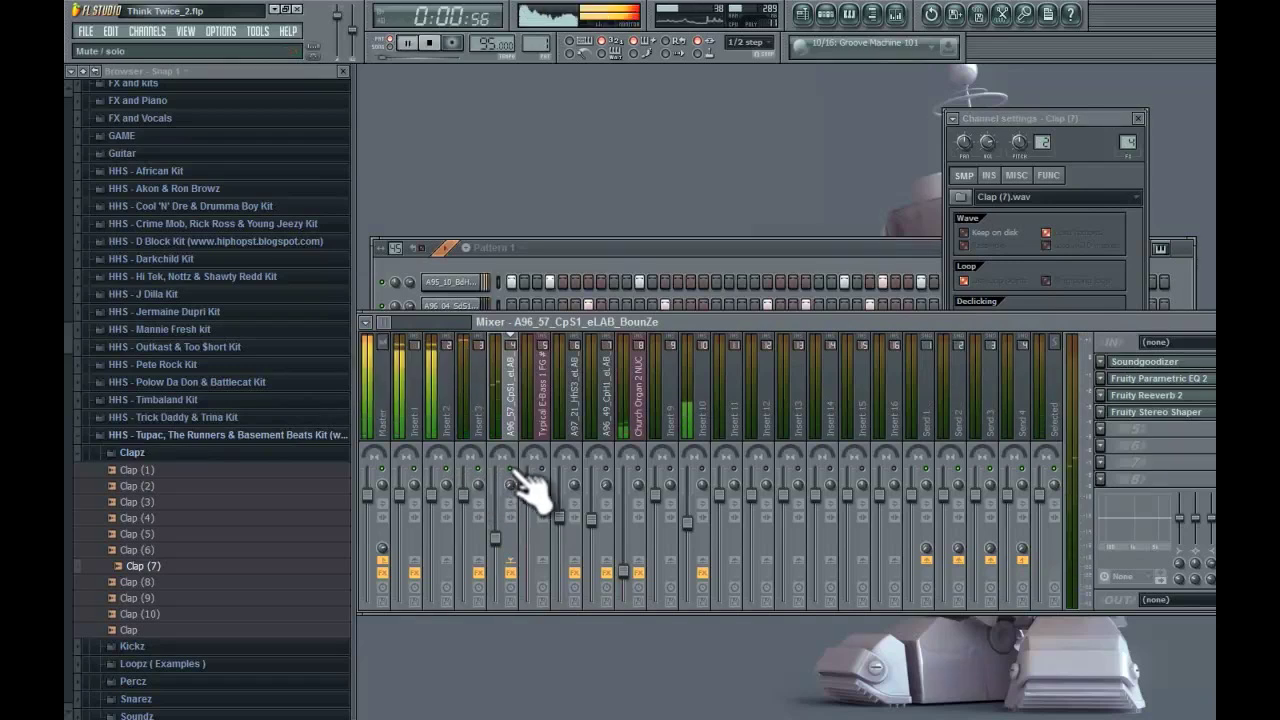
{"action": "key", "text": "space"}
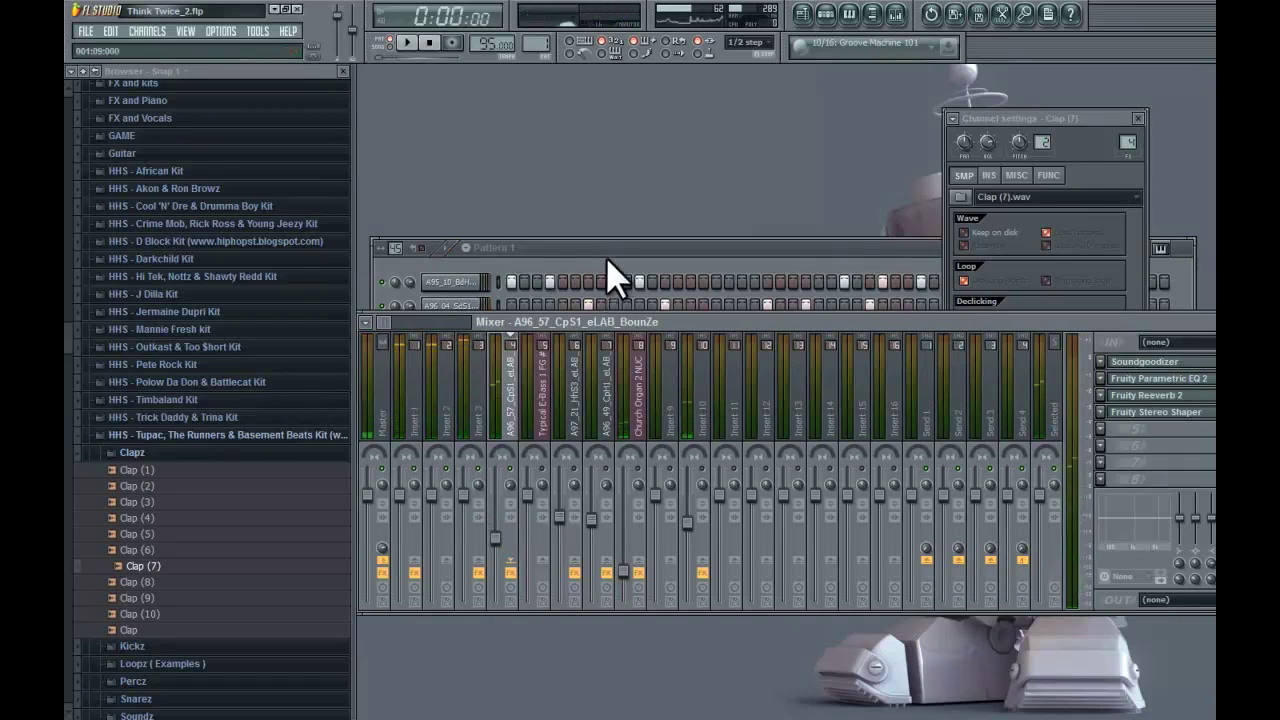
{"action": "left_click", "coordinate": [606, 257]}
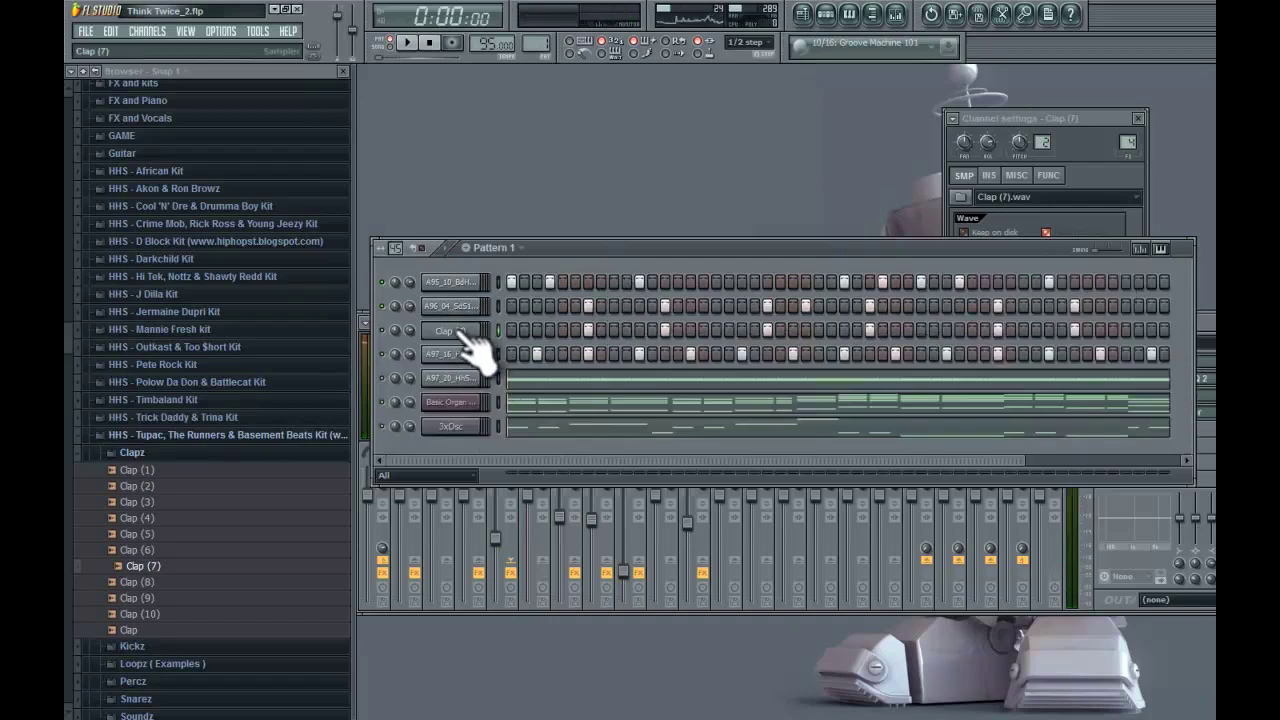
Send Clap (7) to the piano roll, zoom to the bar, box-select every note, and centre the flam dialog
{"action": "right_click", "coordinate": [480, 328]}
{"action": "left_click", "coordinate": [507, 331]}
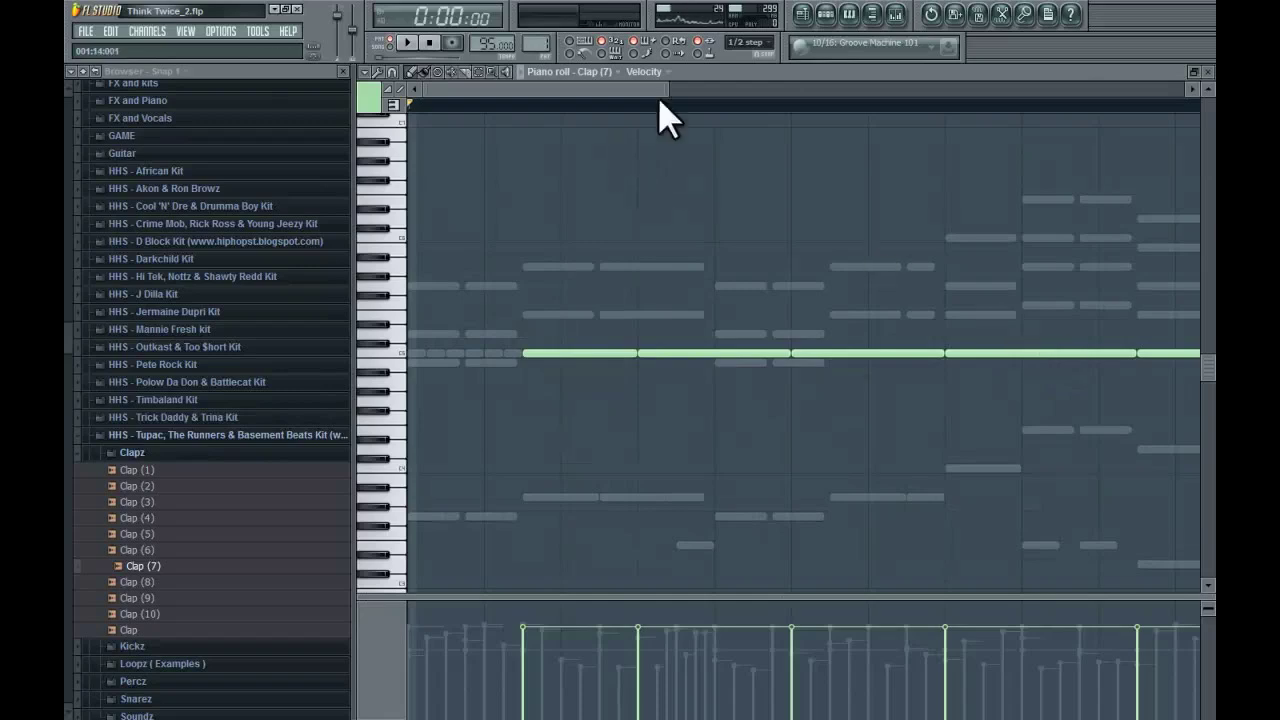
{"action": "left_click_drag", "start_coordinate": [666, 93], "coordinate": [840, 90]}
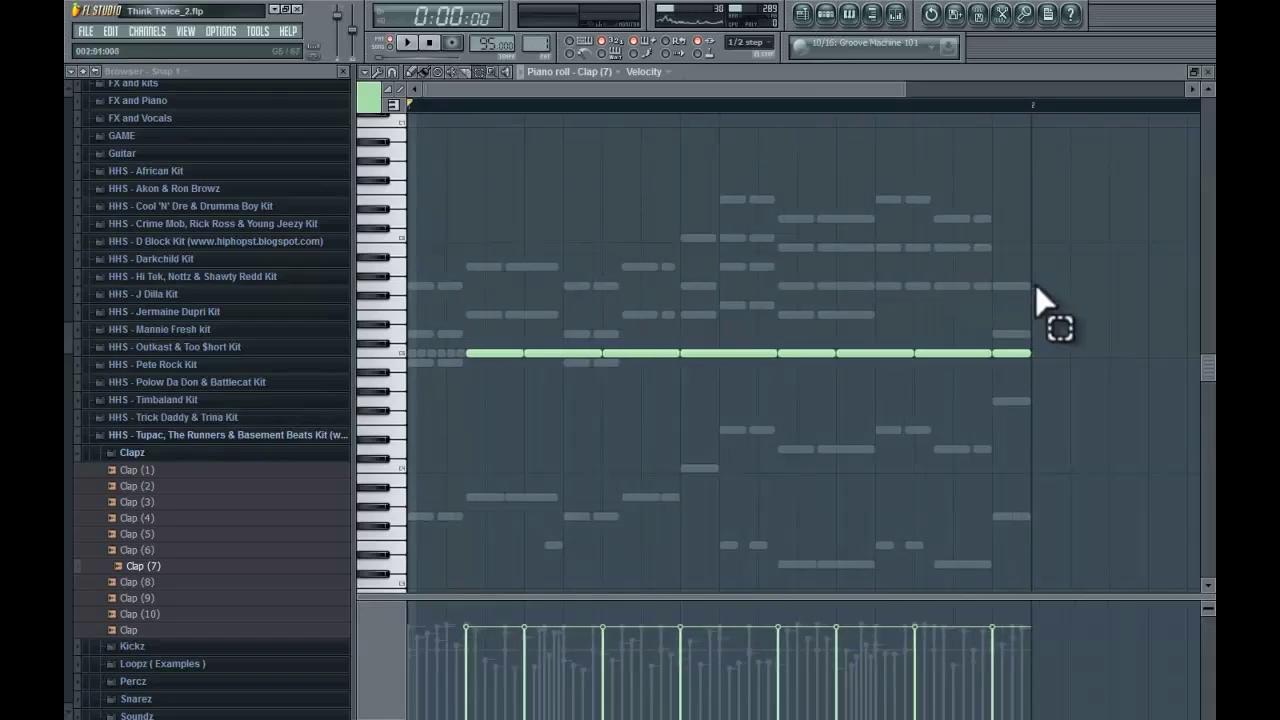
{"action": "left_click_drag", "start_coordinate": [1036, 284], "coordinate": [518, 420]}
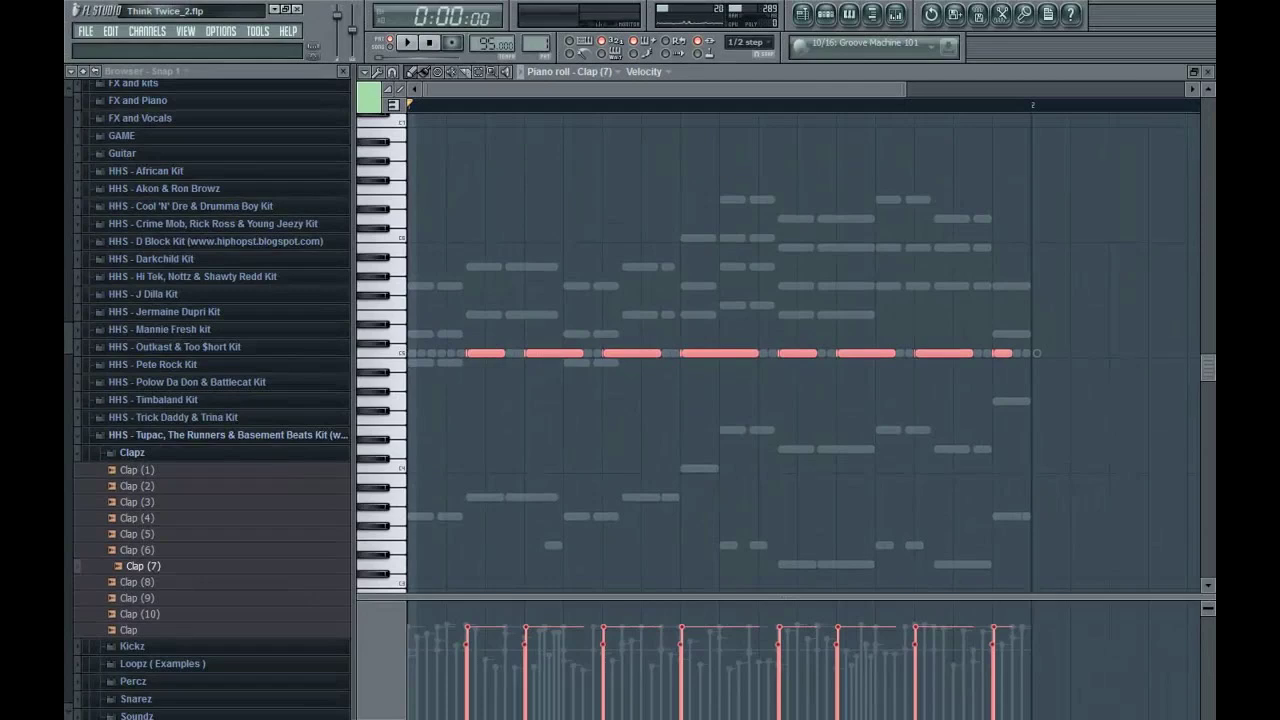
{"action": "left_click_drag", "start_coordinate": [714, 715], "coordinate": [701, 380]}
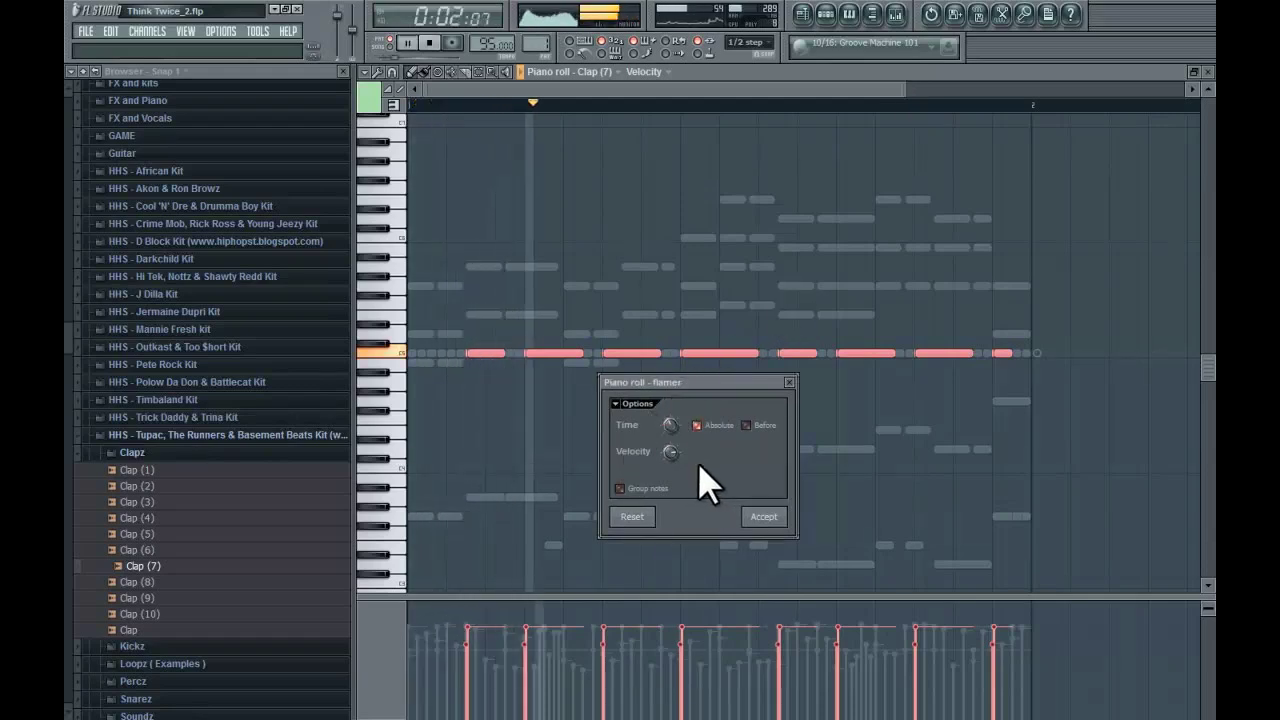
Raise the flam velocity and set the flam time offset to about -41ms
{"action": "key", "text": "space"}
{"action": "scroll", "coordinate": [674, 451], "scroll_direction": "up", "scroll_amount": 3}
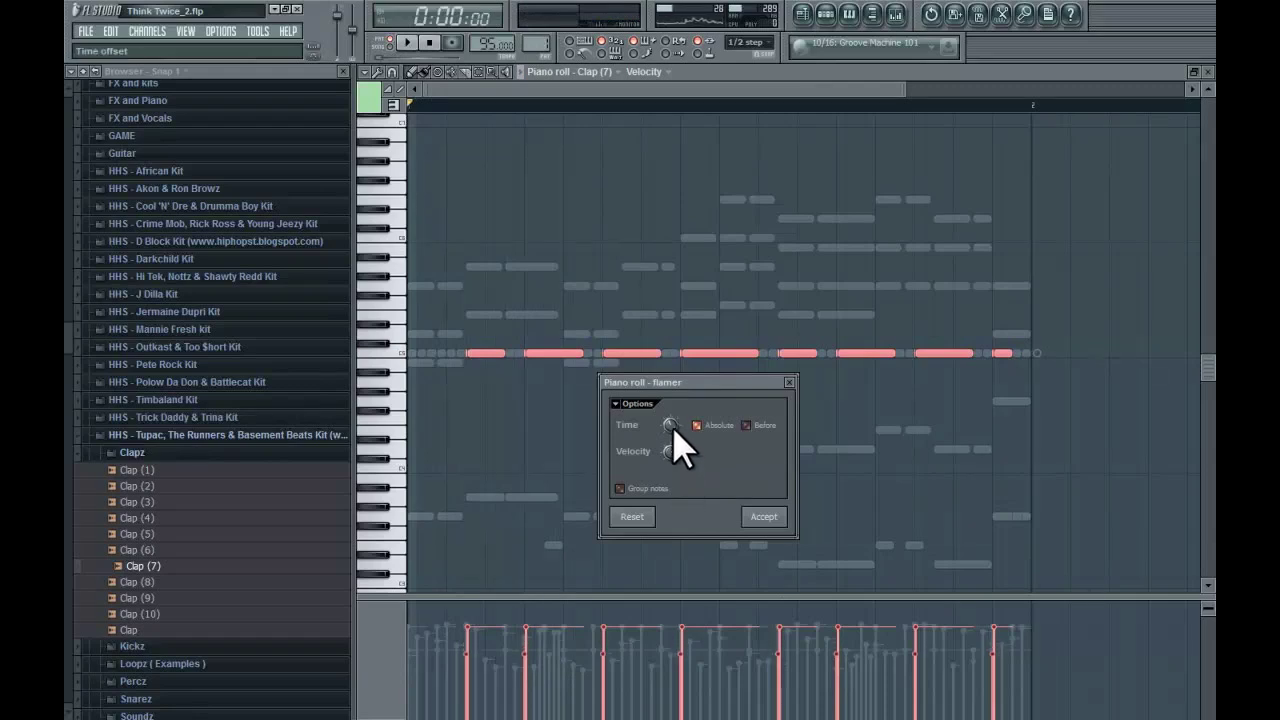
{"action": "scroll", "coordinate": [672, 426], "scroll_direction": "up", "scroll_amount": 2}
{"action": "left_click_drag", "start_coordinate": [648, 488], "coordinate": [635, 553]}
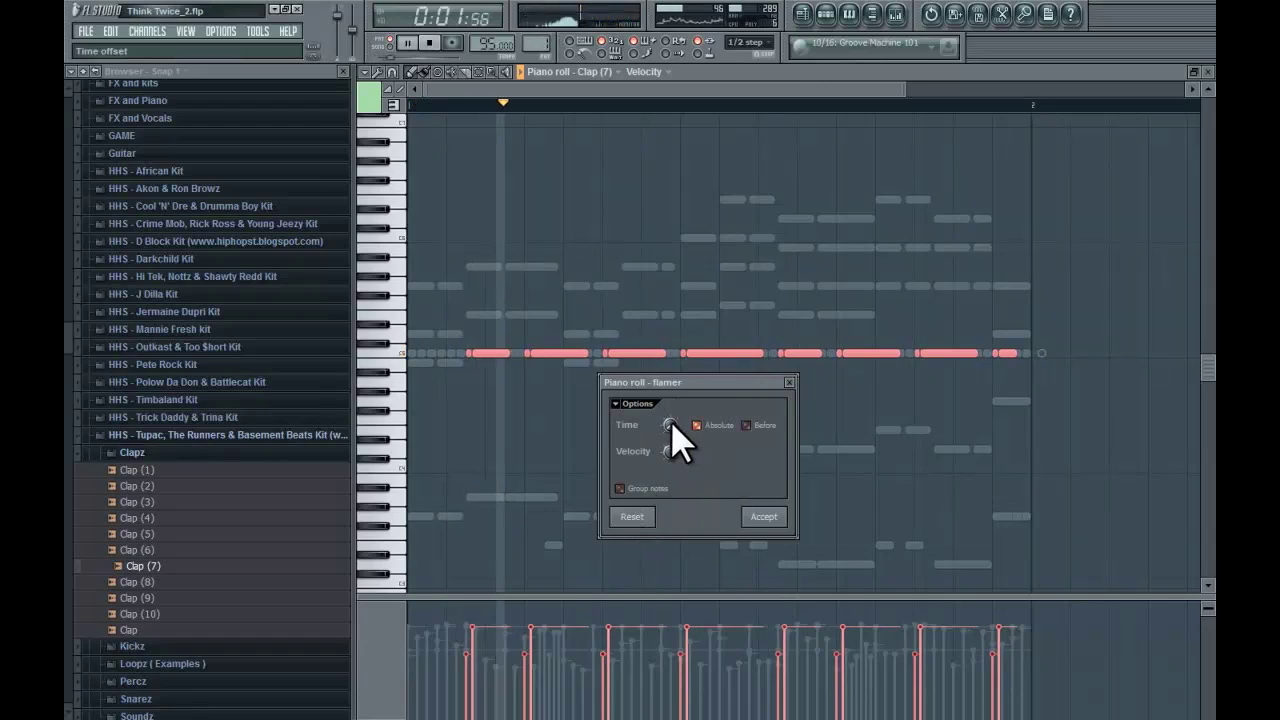
{"action": "scroll", "coordinate": [672, 426], "scroll_direction": "up", "scroll_amount": 2}
{"action": "scroll", "coordinate": [670, 414], "scroll_direction": "up", "scroll_amount": 3}
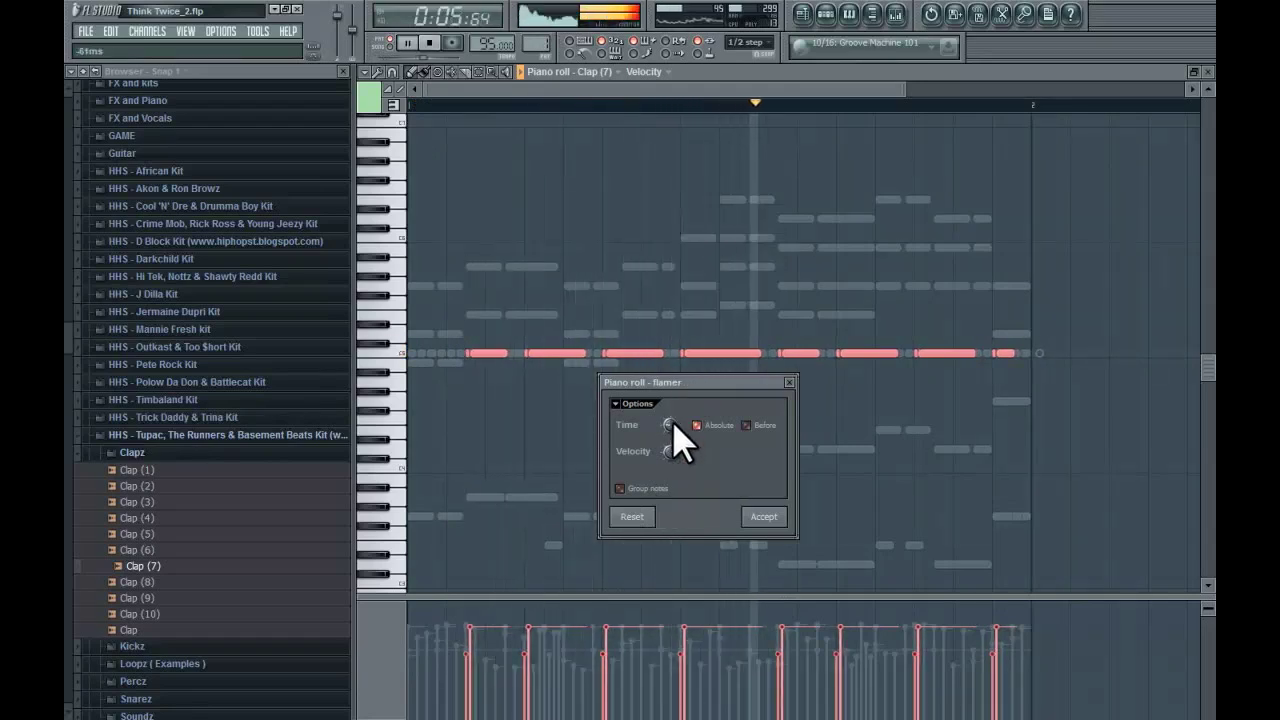
{"action": "scroll", "coordinate": [670, 421], "scroll_direction": "down", "scroll_amount": 1}
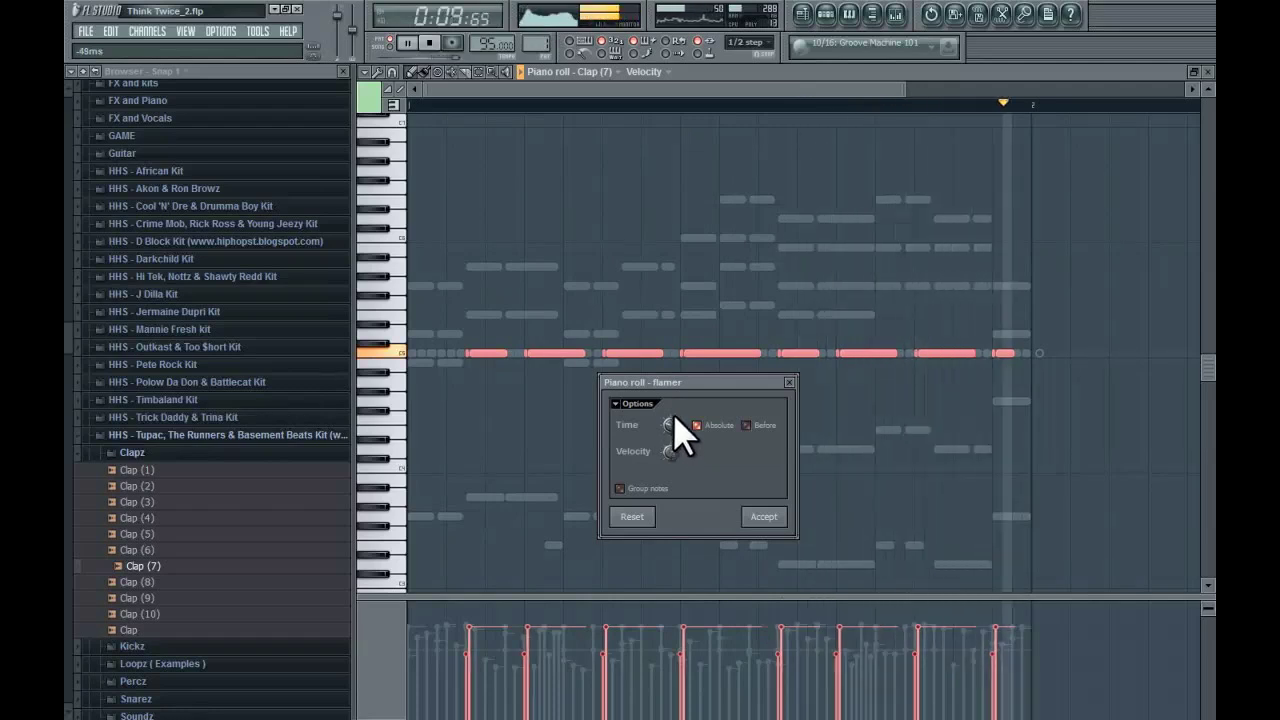
{"action": "scroll", "coordinate": [672, 422], "scroll_direction": "up", "scroll_amount": 2}
{"action": "scroll", "coordinate": [672, 420], "scroll_direction": "up", "scroll_amount": 2}
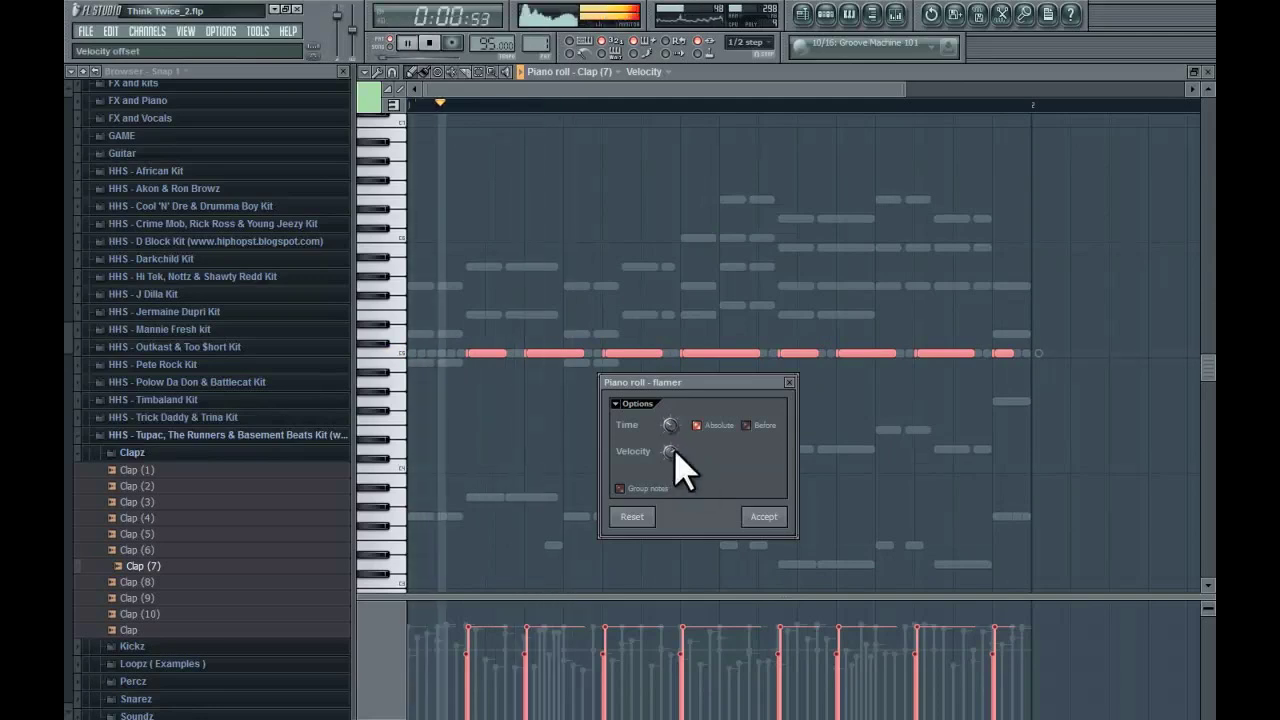
Keep the flams after the original notes and accept the flam settings
{"action": "left_click", "coordinate": [762, 426]}
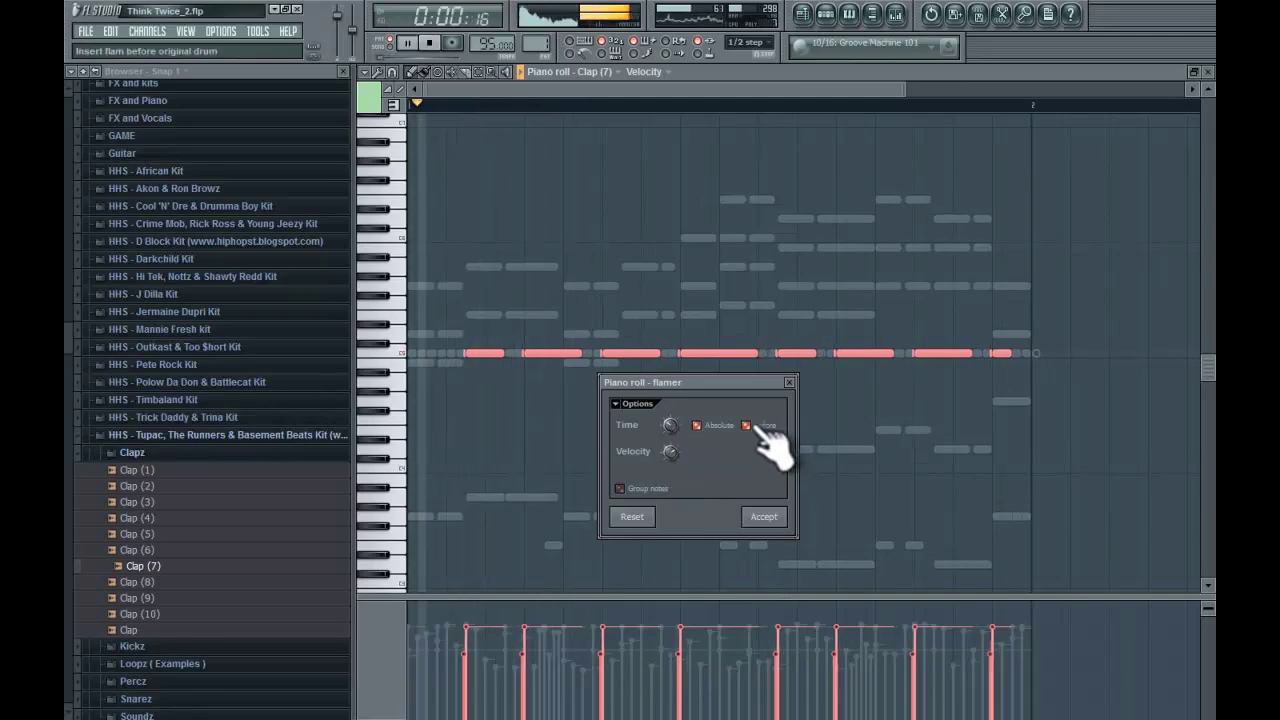
{"action": "left_click", "coordinate": [762, 426]}
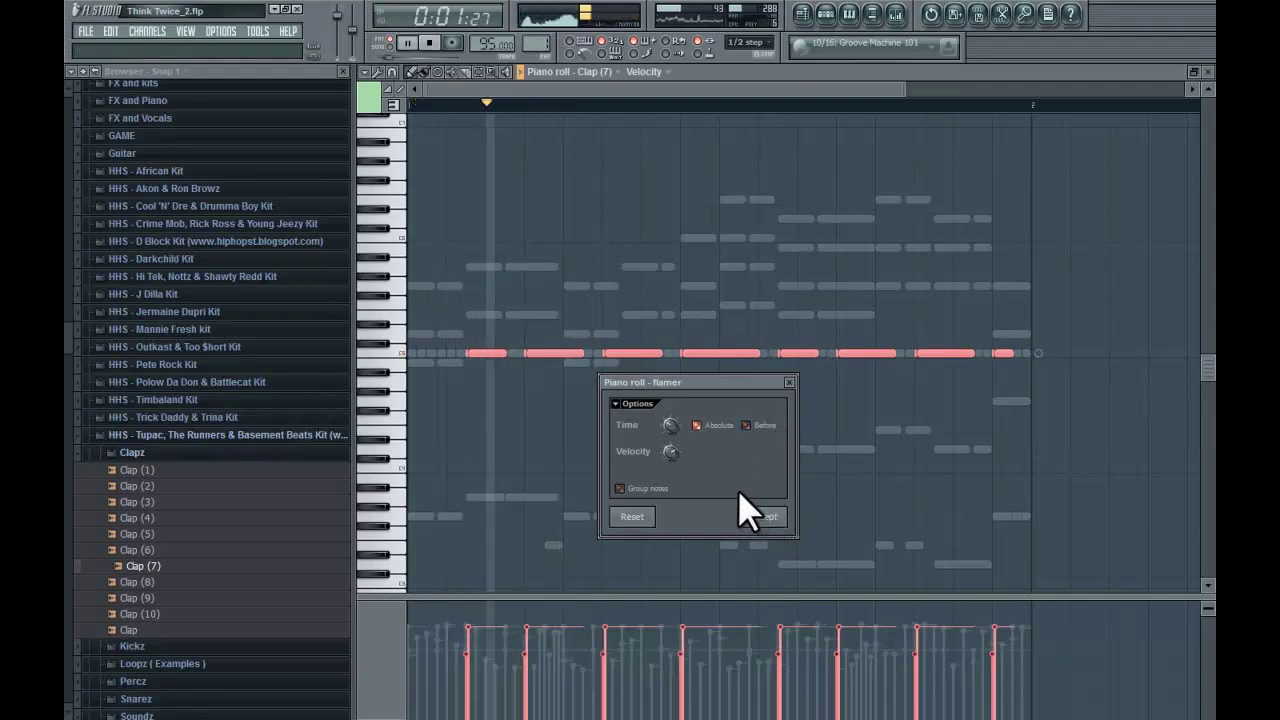
{"action": "left_click", "coordinate": [762, 516]}
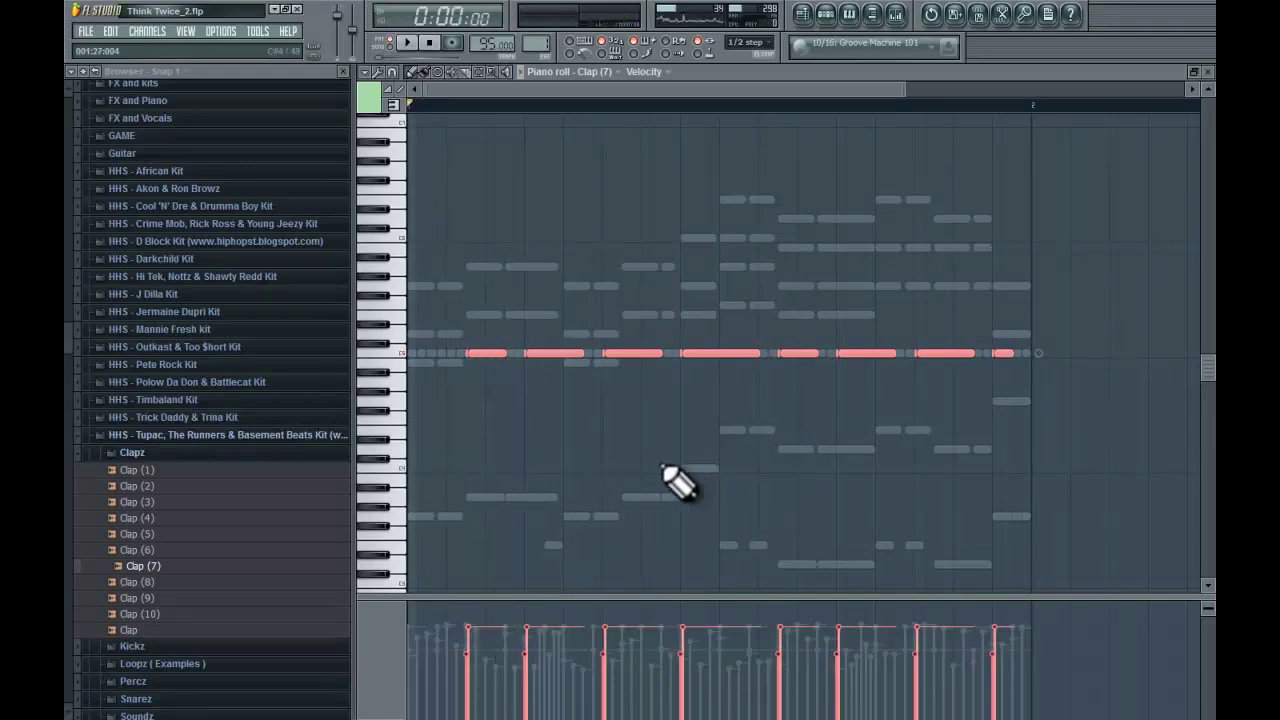
Deselect the notes, listen to the flam, set snap to (none), and zoom in on the claps
{"action": "key", "text": "ctrl+d"}
{"action": "key", "text": "space"}
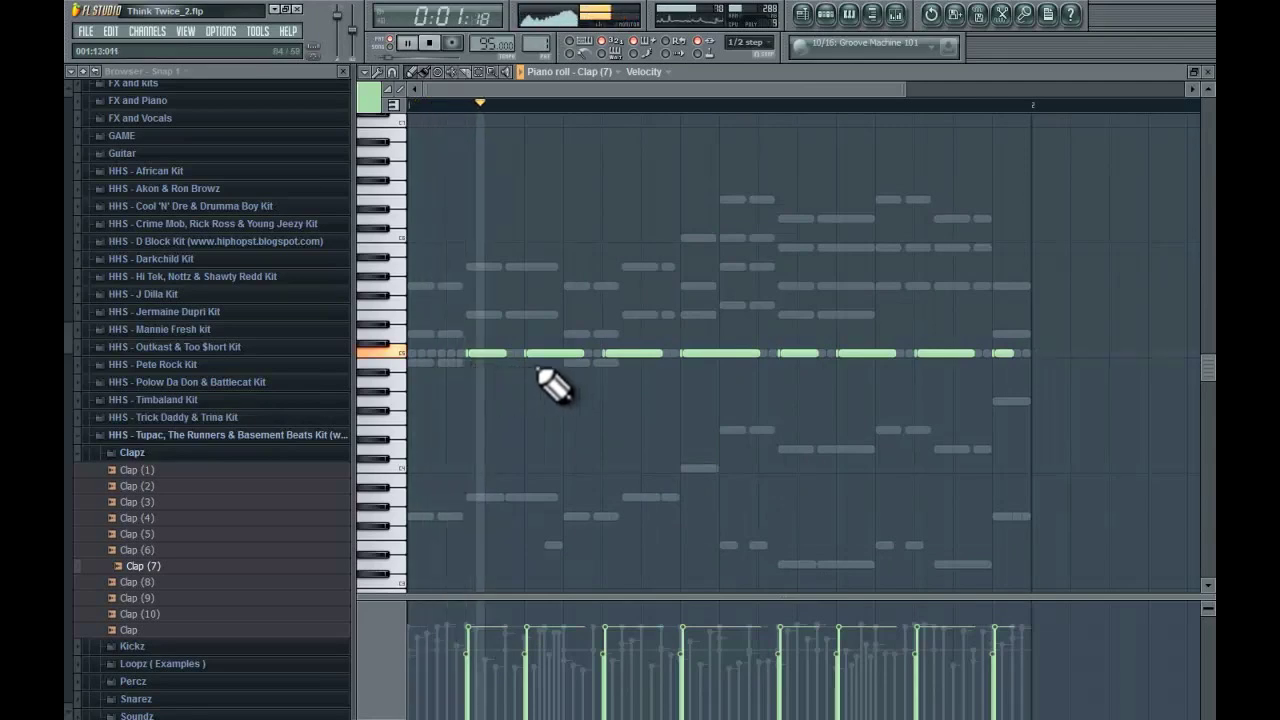
{"action": "key", "text": "space"}
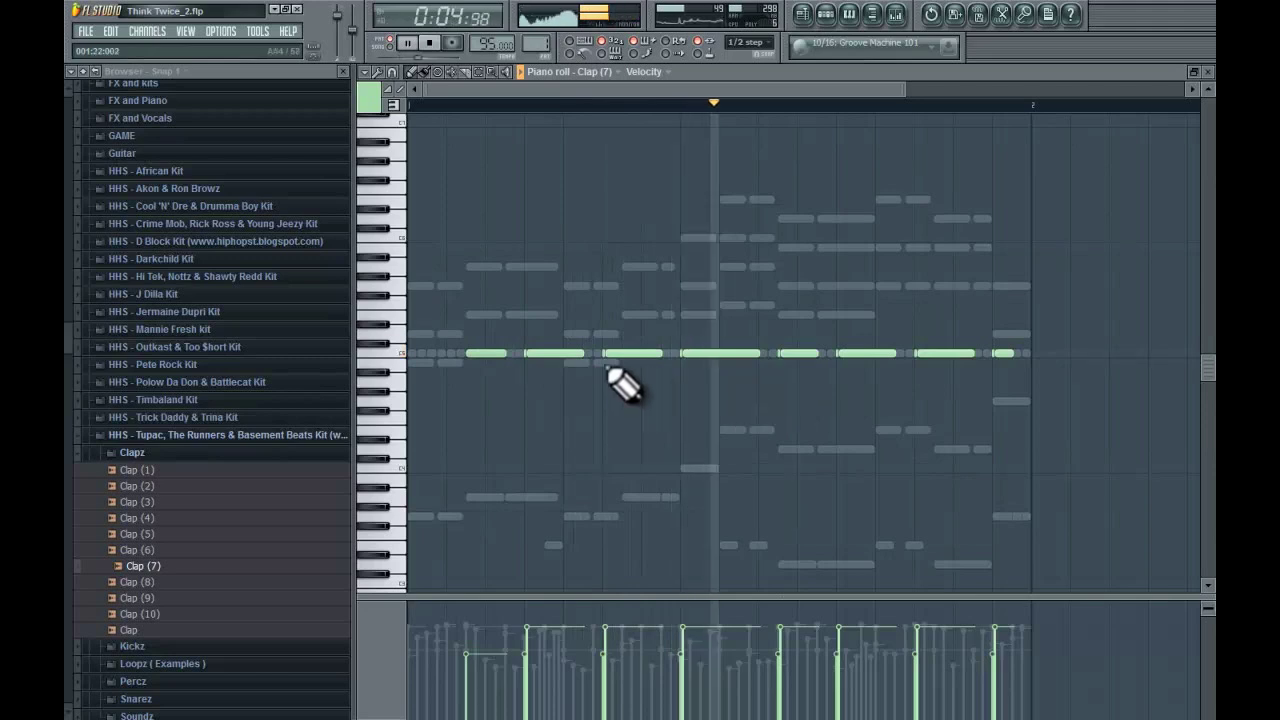
{"action": "key", "text": "space"}
{"action": "left_click", "coordinate": [776, 47]}
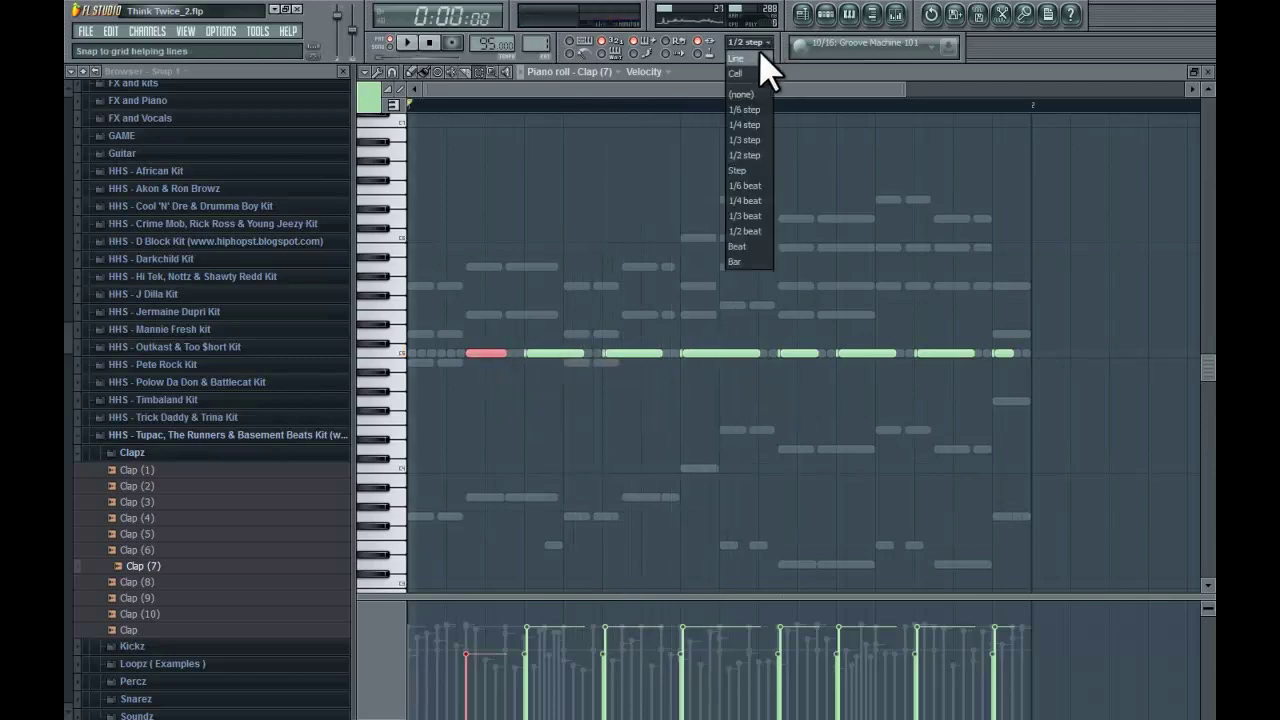
{"action": "left_click", "coordinate": [750, 95]}
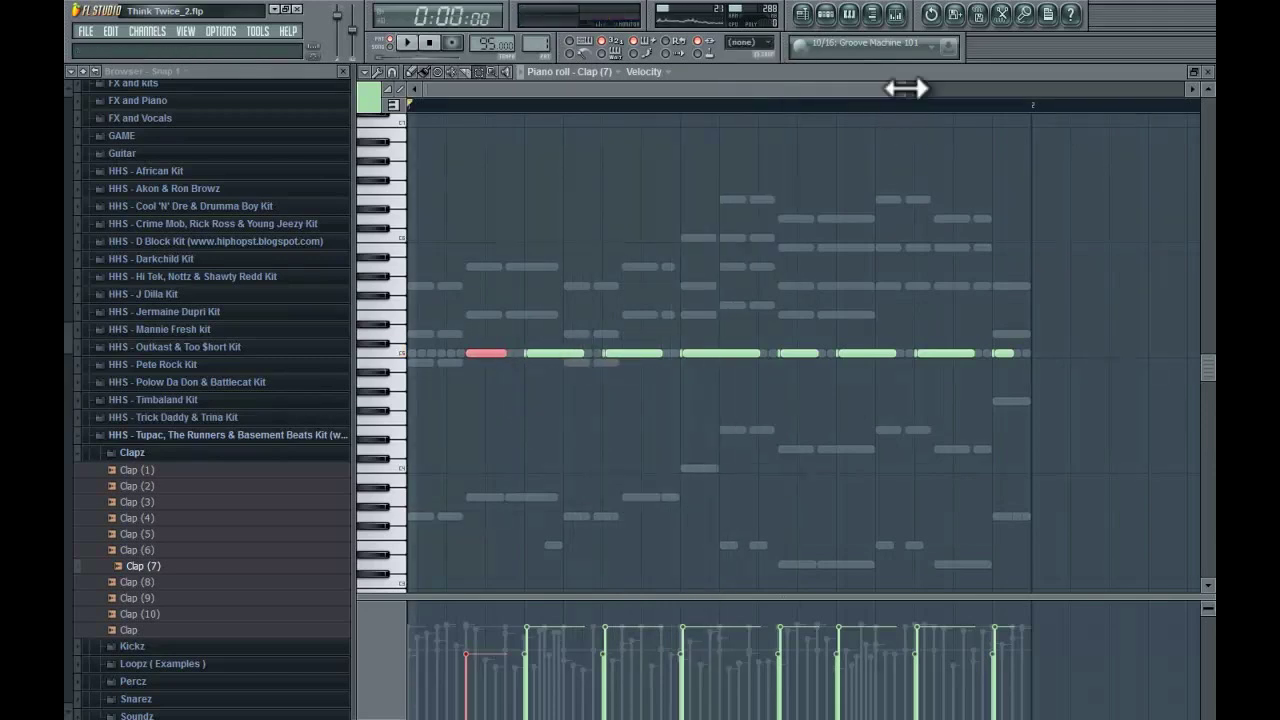
{"action": "left_click_drag", "start_coordinate": [906, 87], "coordinate": [637, 280]}
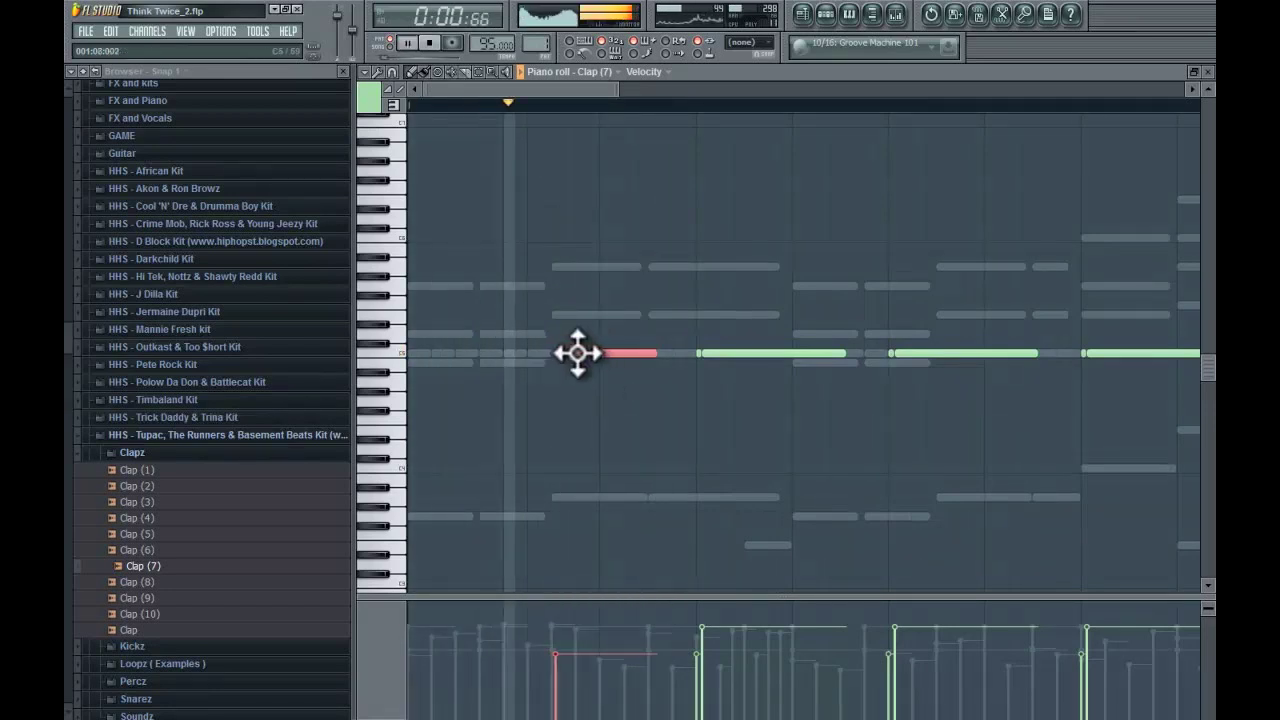
Nudge the first clap note slightly later and play from further into the pattern
{"action": "left_click_drag", "start_coordinate": [574, 352], "coordinate": [578, 353]}
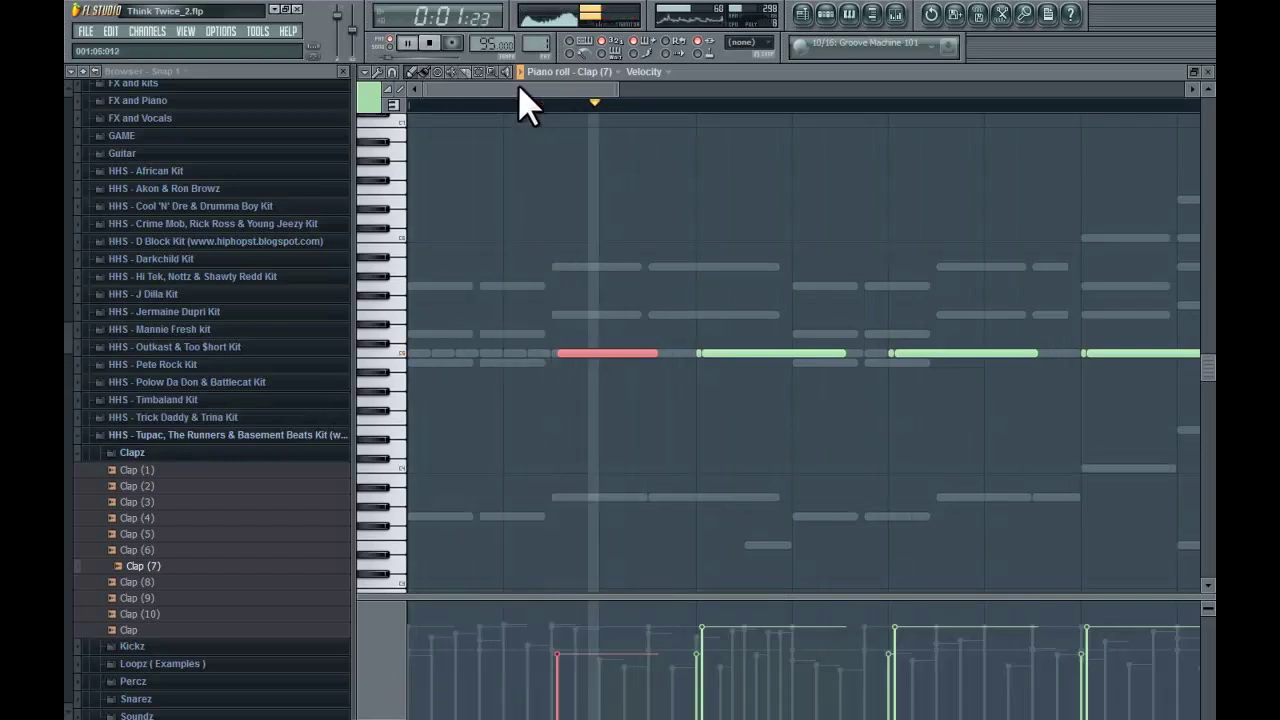
{"action": "left_click_drag", "start_coordinate": [518, 88], "coordinate": [634, 114]}
{"action": "key", "text": "space"}
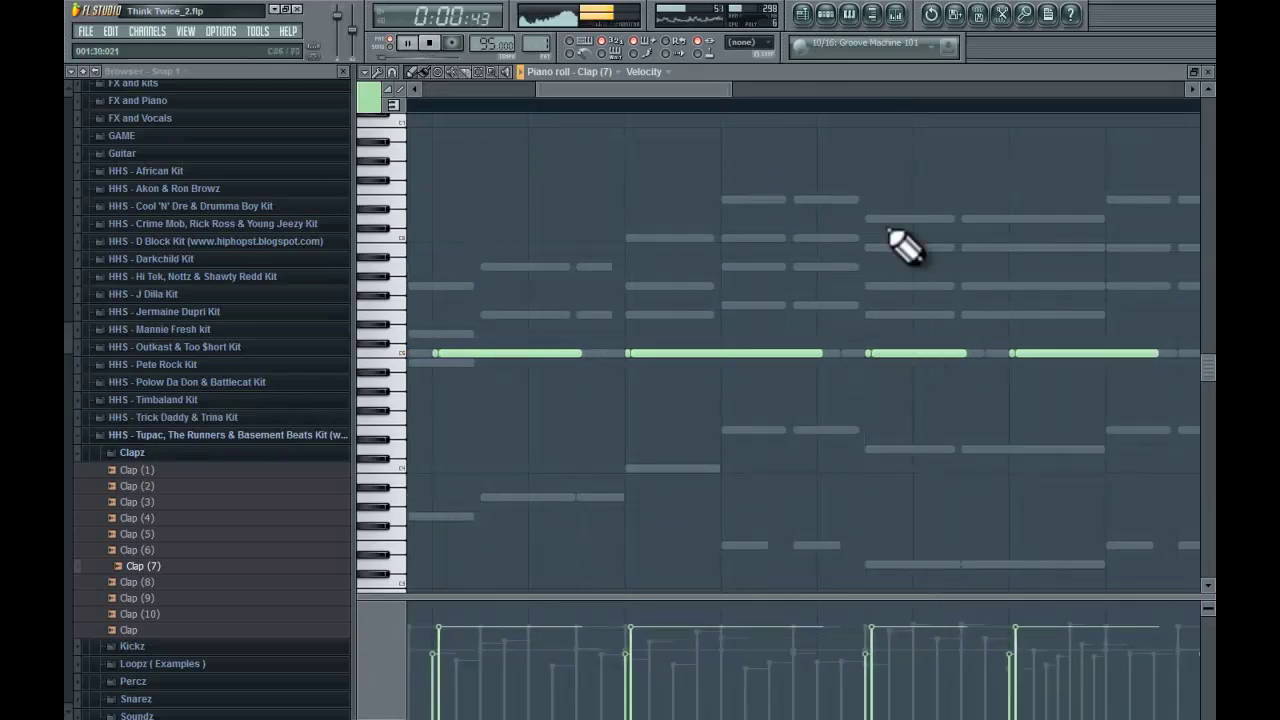
{"action": "left_click", "coordinate": [846, 103]}
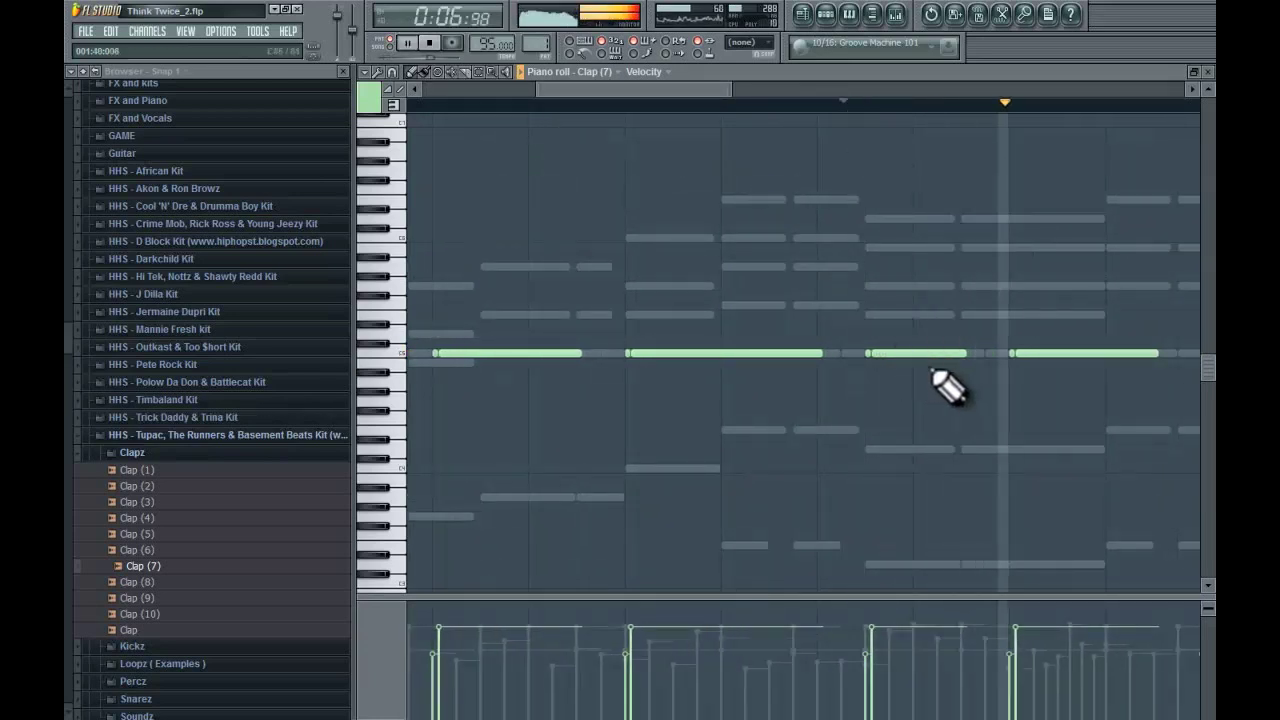
{"action": "key", "text": "space"}
{"action": "key", "text": "space"}
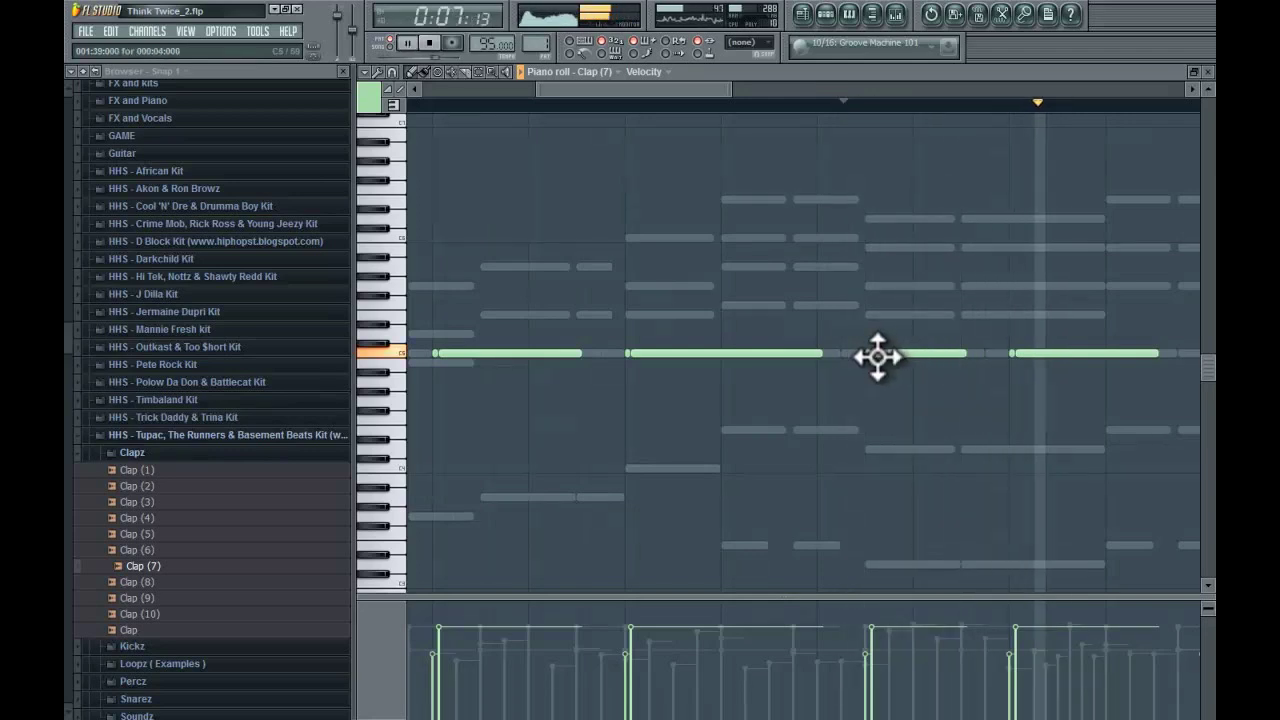
Replace a later clap note with a shorter one and play back the edited section
{"action": "right_click", "coordinate": [874, 354]}
{"action": "left_click_drag", "start_coordinate": [873, 355], "coordinate": [920, 361]}
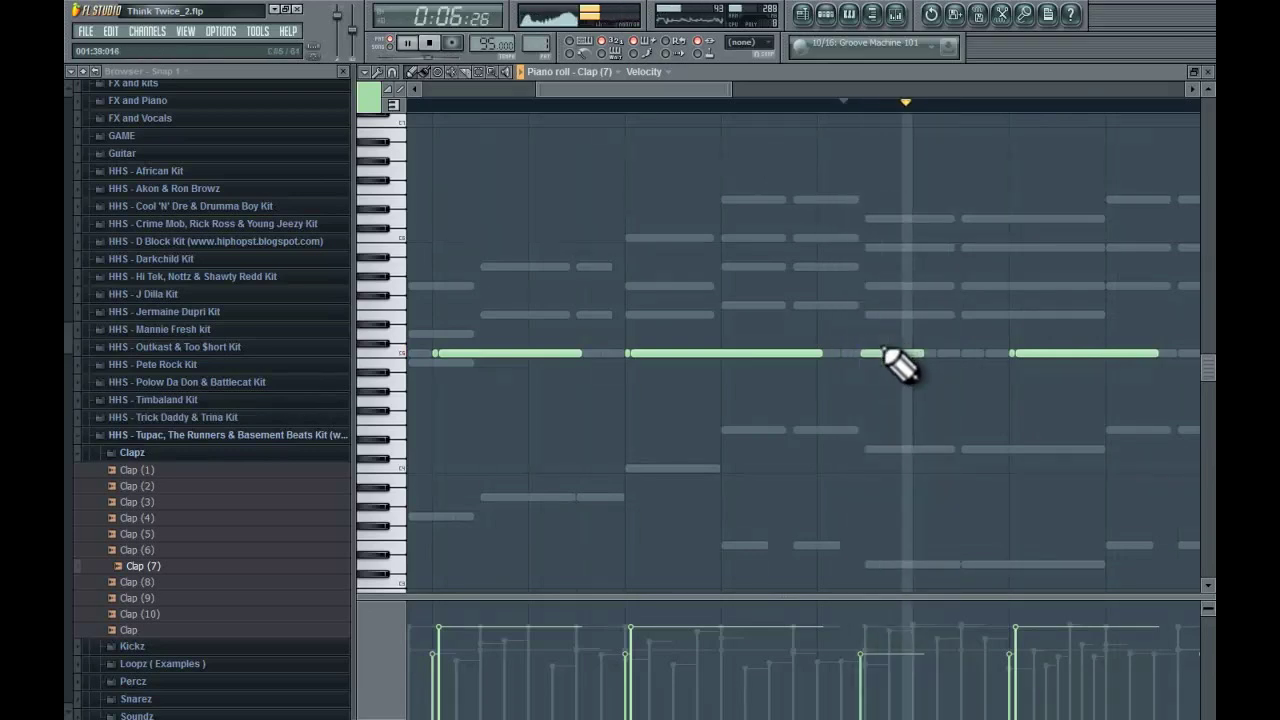
{"action": "left_click", "coordinate": [880, 350]}
{"action": "key", "text": "space"}
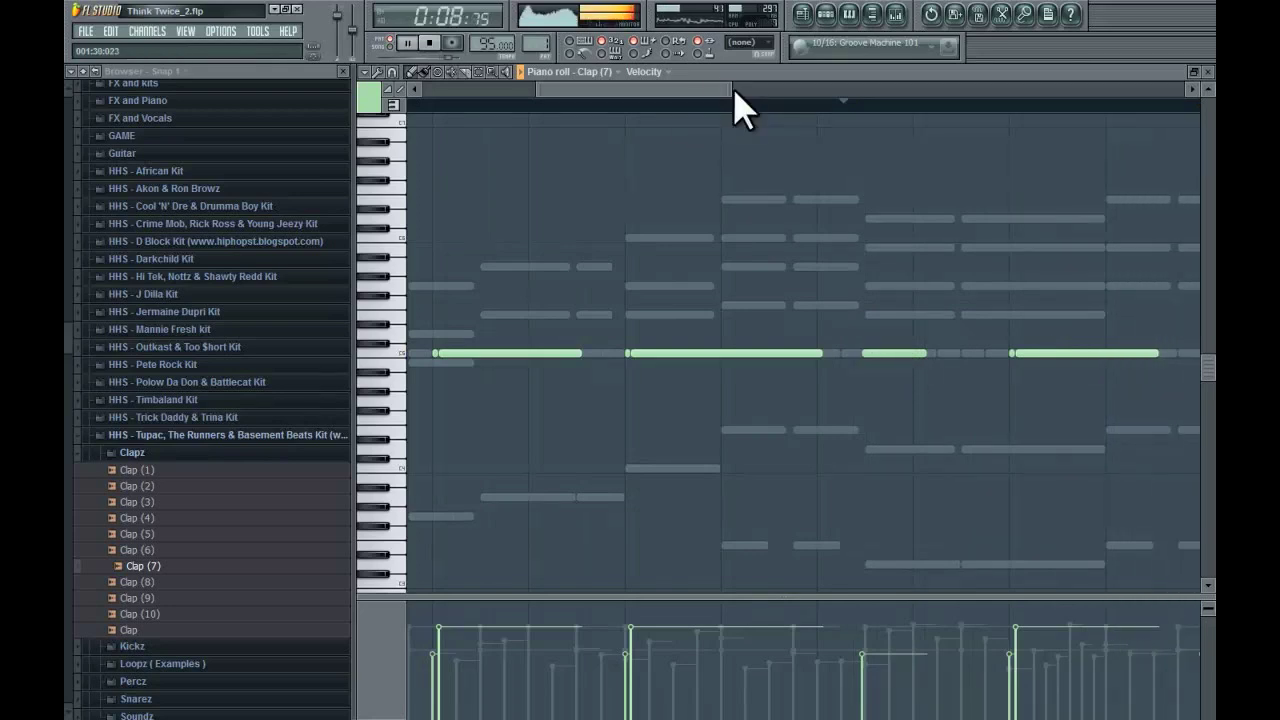
{"action": "left_click_drag", "start_coordinate": [730, 90], "coordinate": [935, 90]}
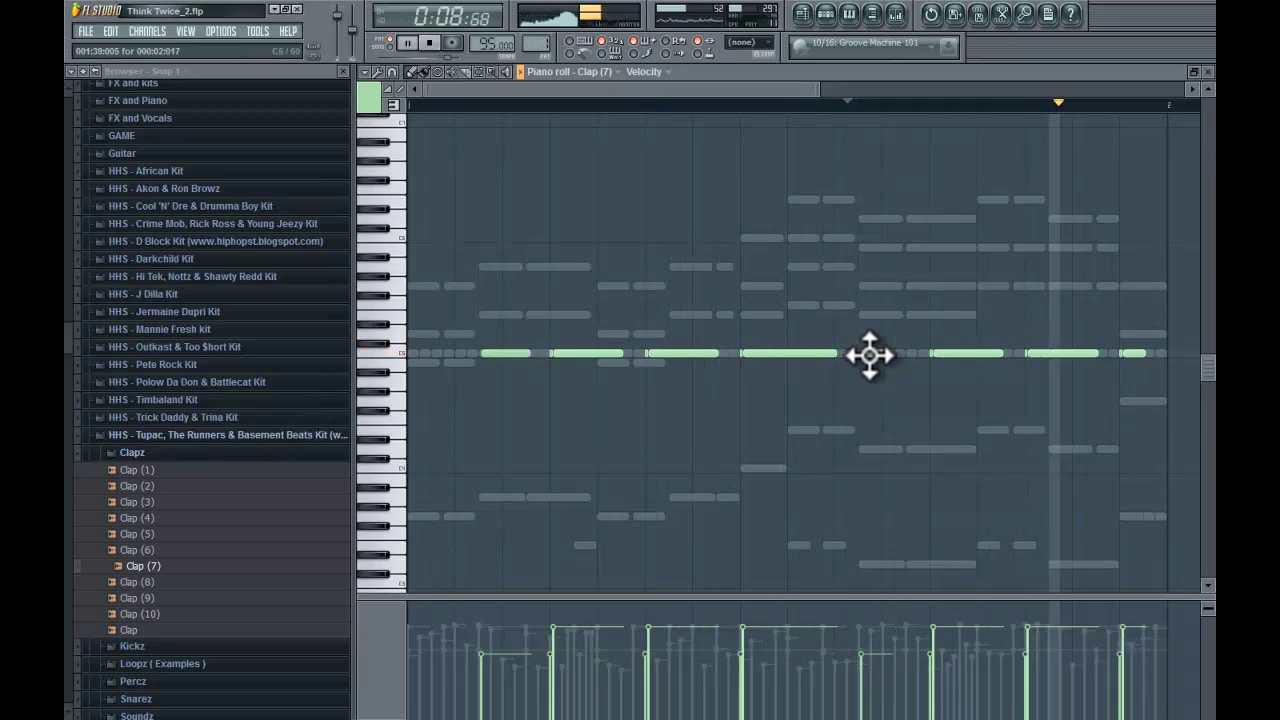
{"action": "left_click", "coordinate": [848, 101]}
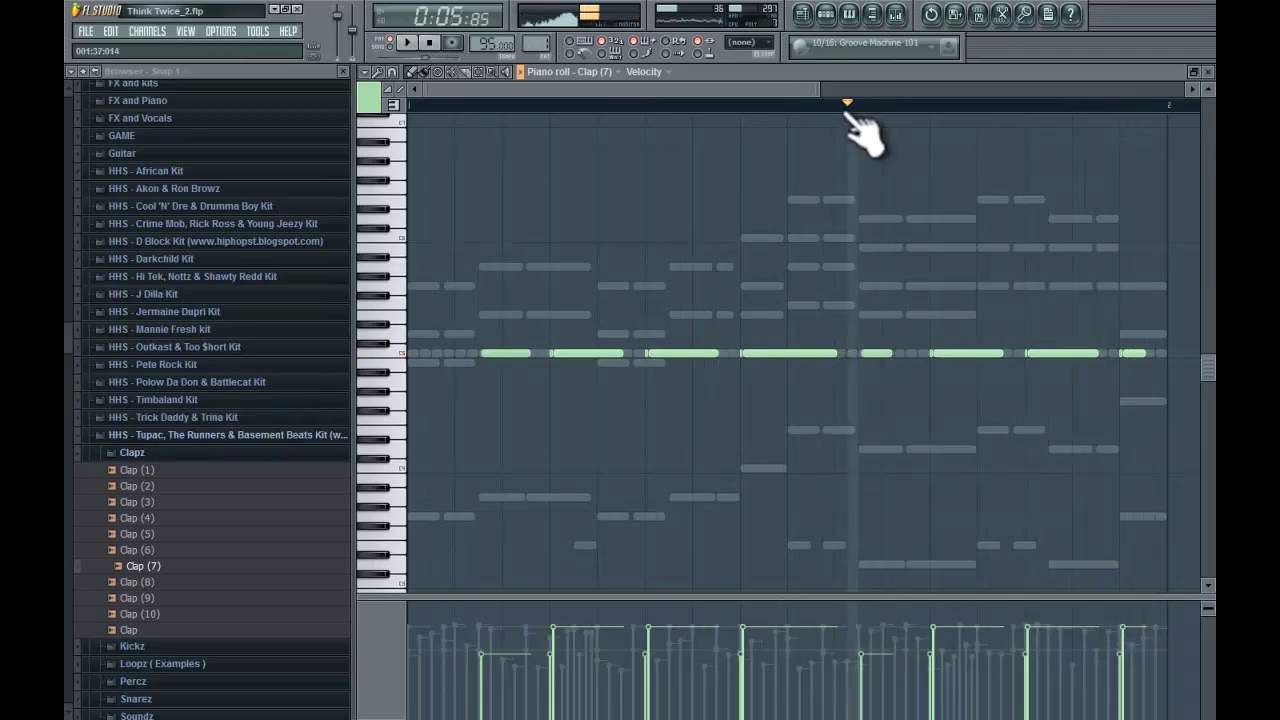
Close the clap piano roll, then switch from the mixer to Pattern 1 and back to the mixer
{"action": "left_click", "coordinate": [1207, 72]}
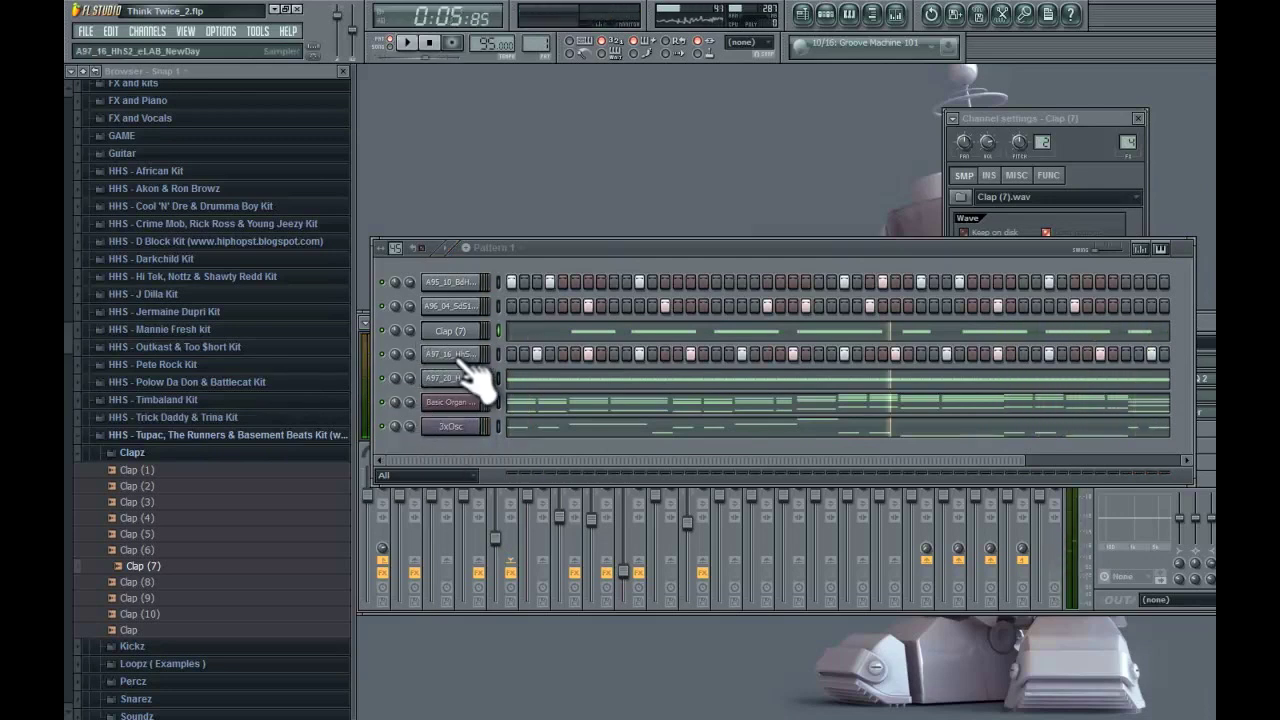
{"action": "left_click", "coordinate": [650, 505]}
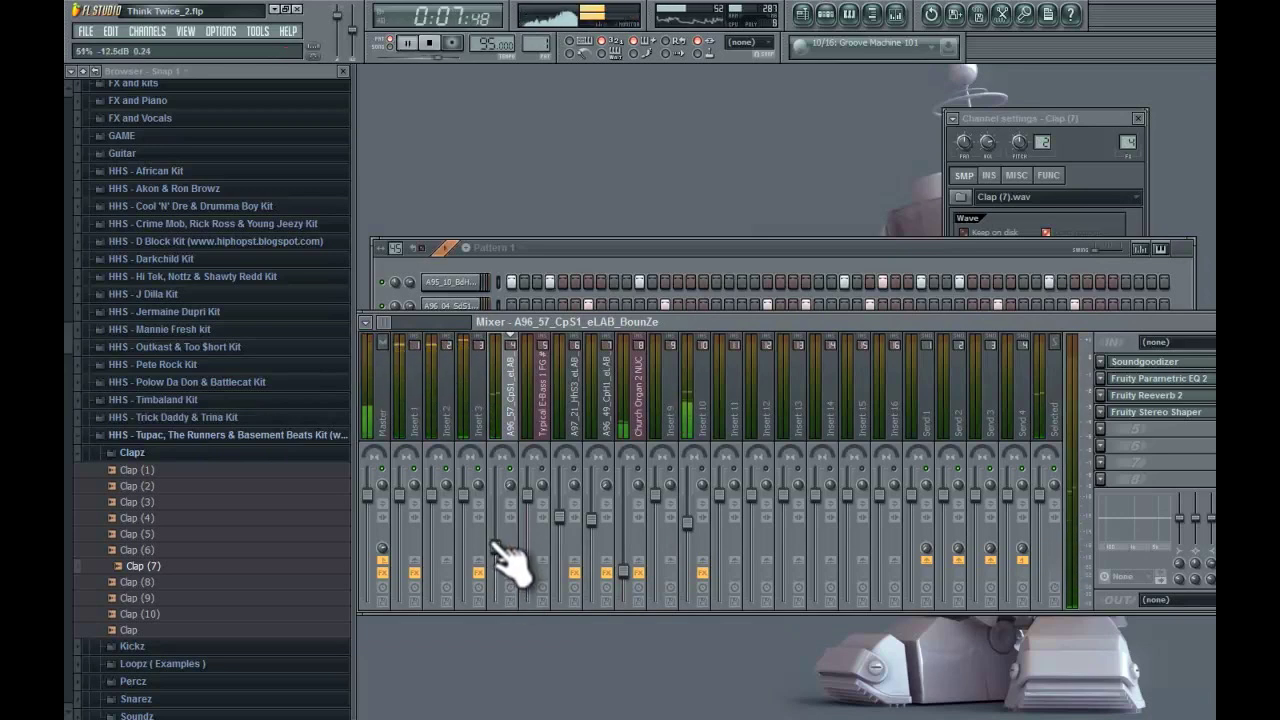
{"action": "left_click", "coordinate": [620, 250]}
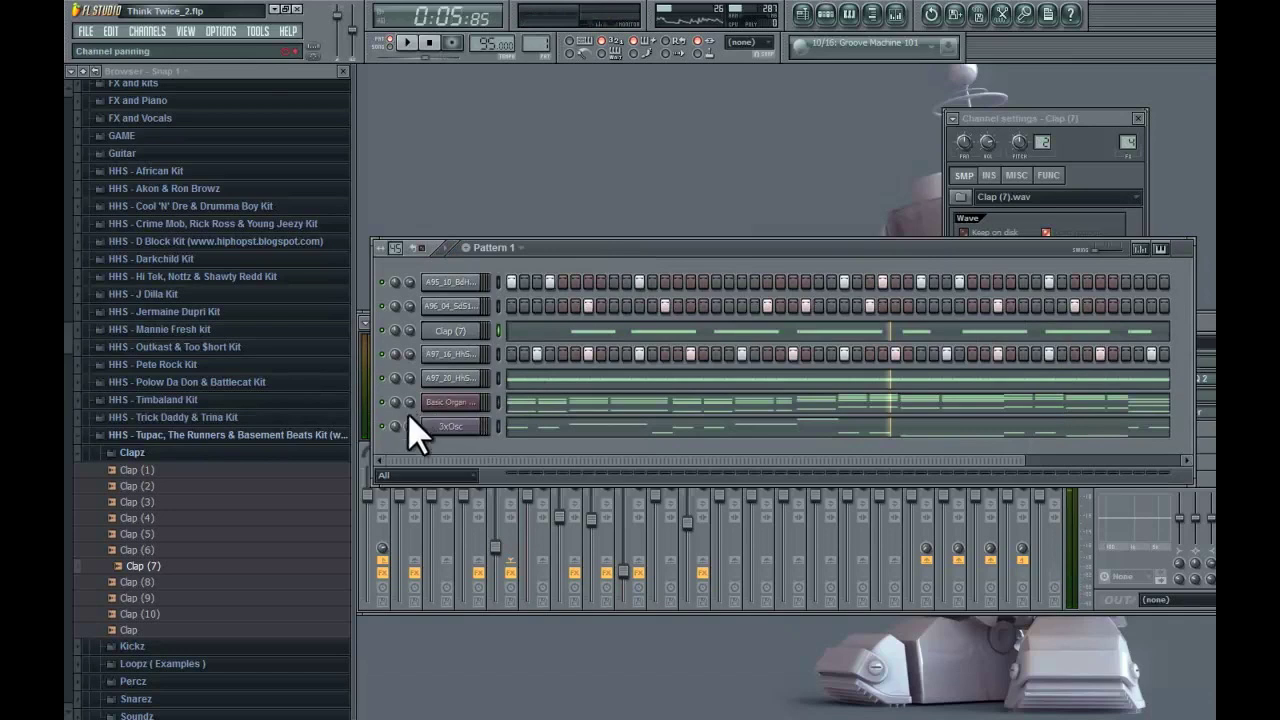
{"action": "left_click", "coordinate": [536, 515]}
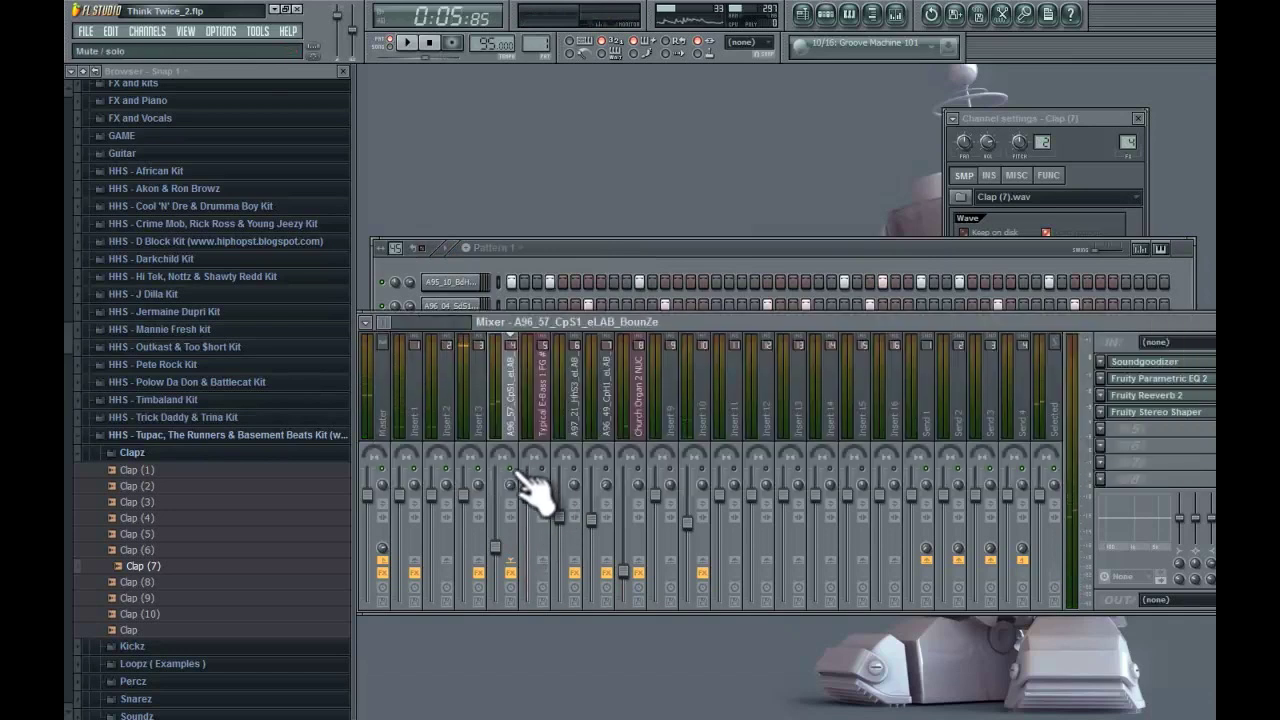